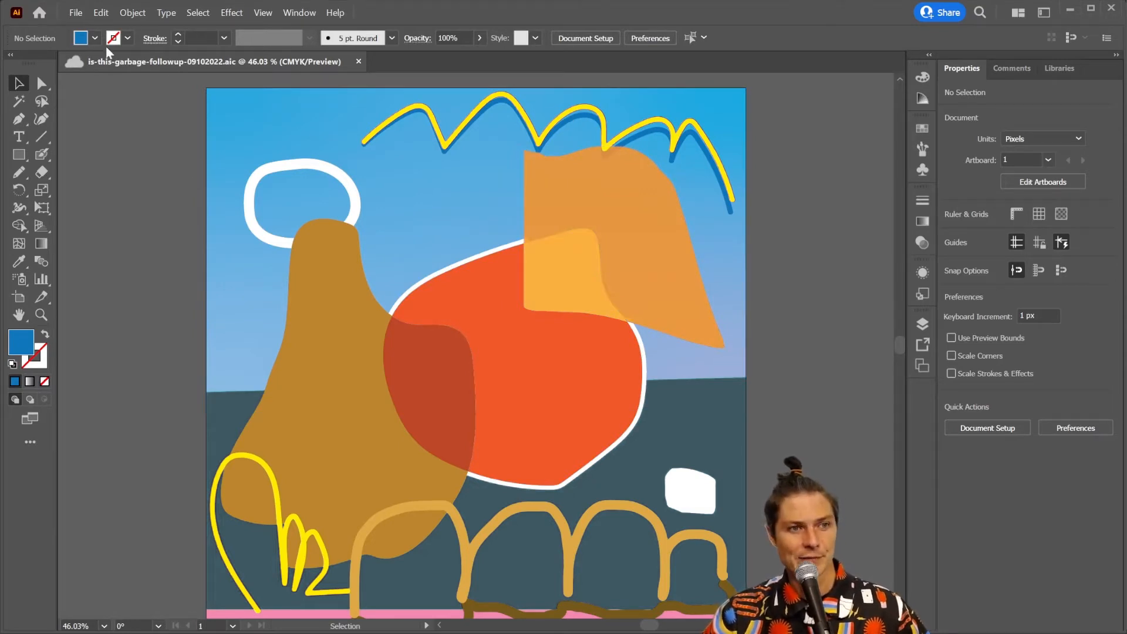
Start exporting the artwork to a file and choose JPEG (*.JPG) as the export format
click(77, 14)
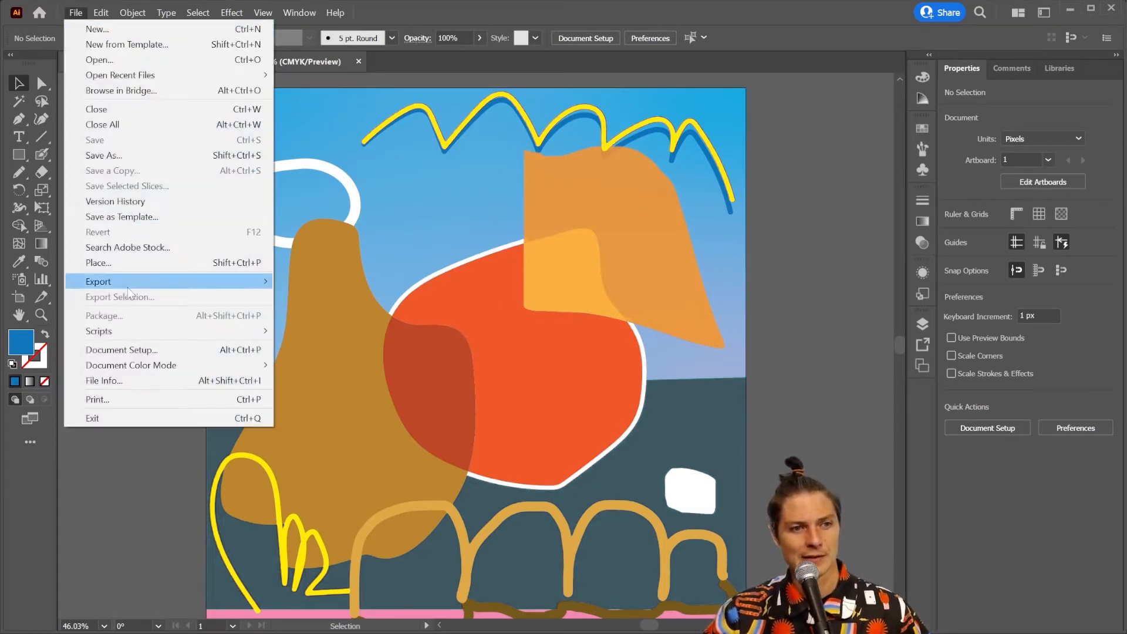
mouse_move(167, 284)
click(303, 303)
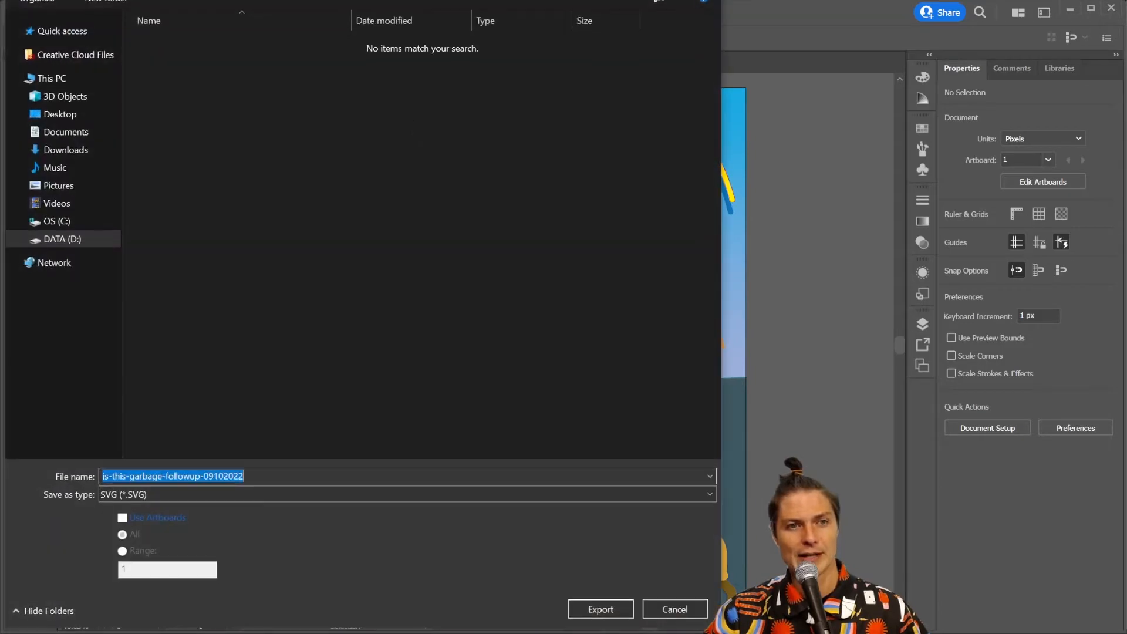
drag(450, 0, 509, 79)
click(194, 418)
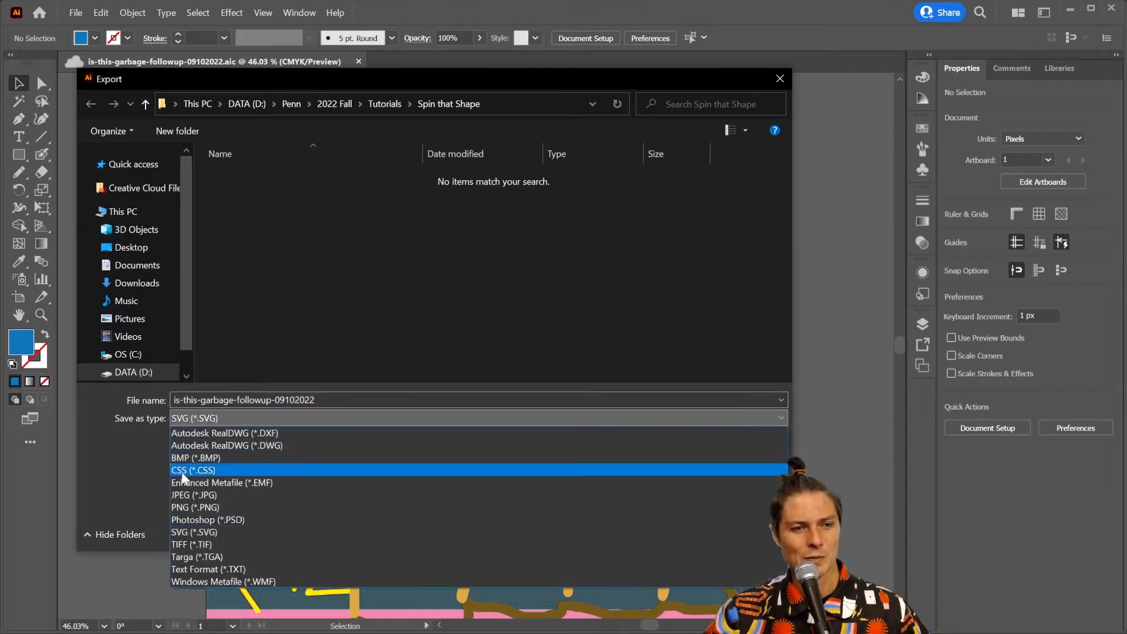
click(204, 496)
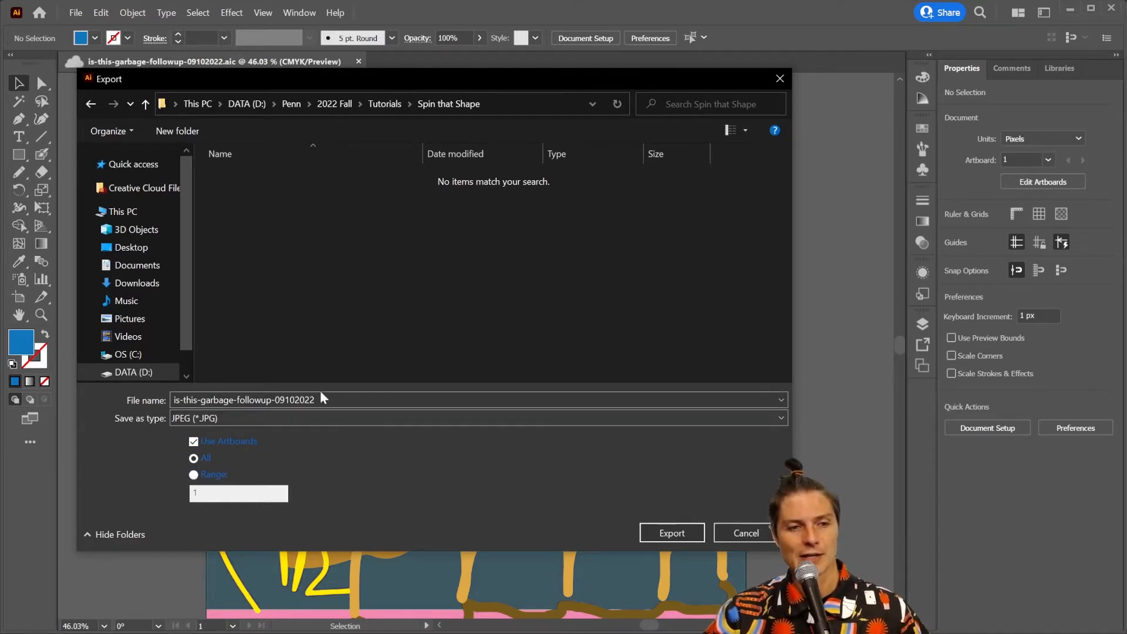
Name the JPEG export this-is-a-flag and export it to the Desktop folder
drag(328, 401, 9, 377)
text(this)
key(BackSpace)
text(-0)
key(BackSpace)
text(i)
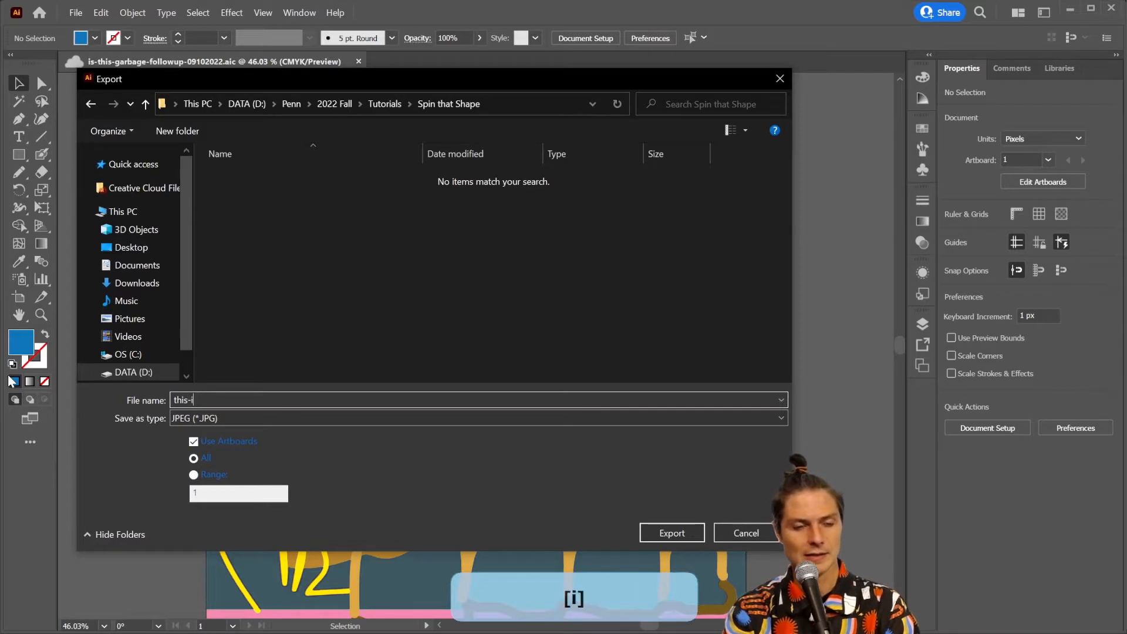
text(s-a-flag)
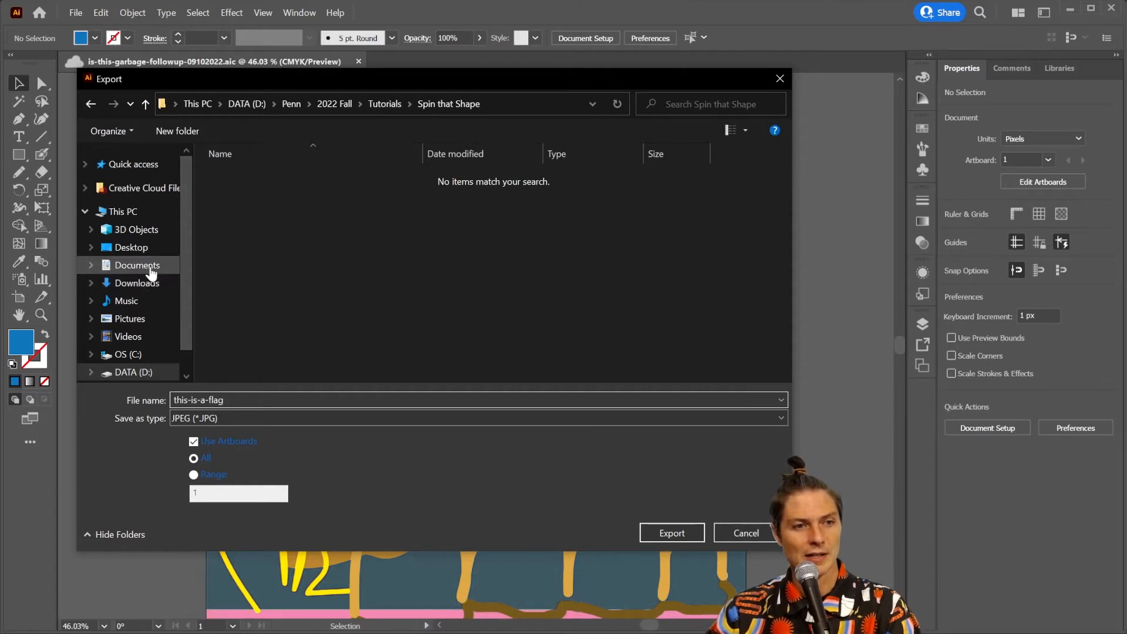
click(145, 249)
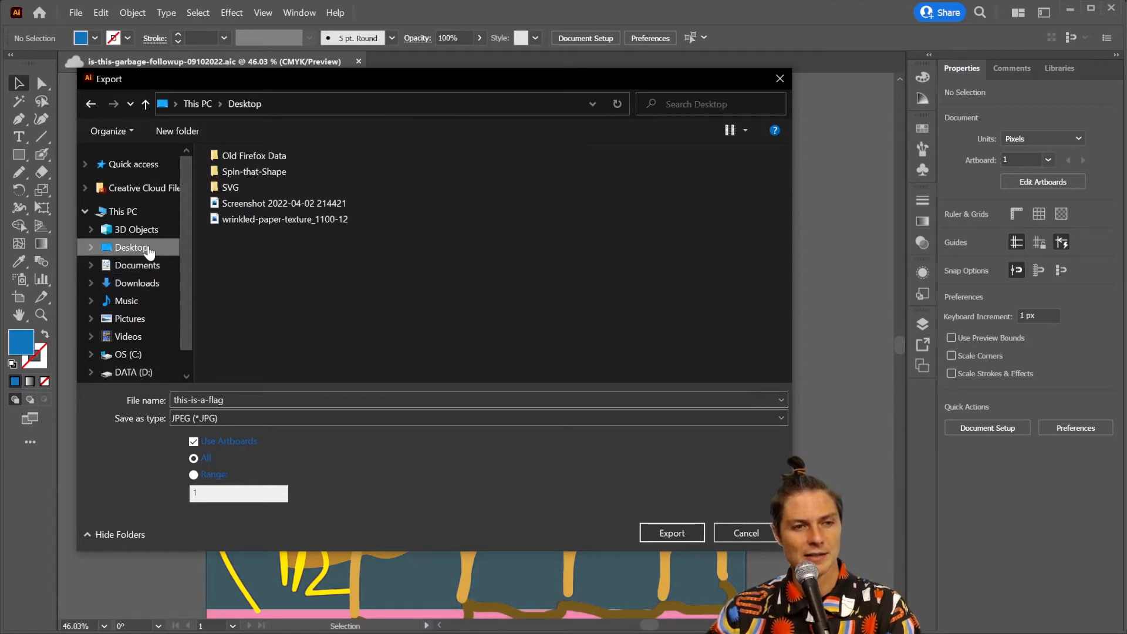
click(671, 534)
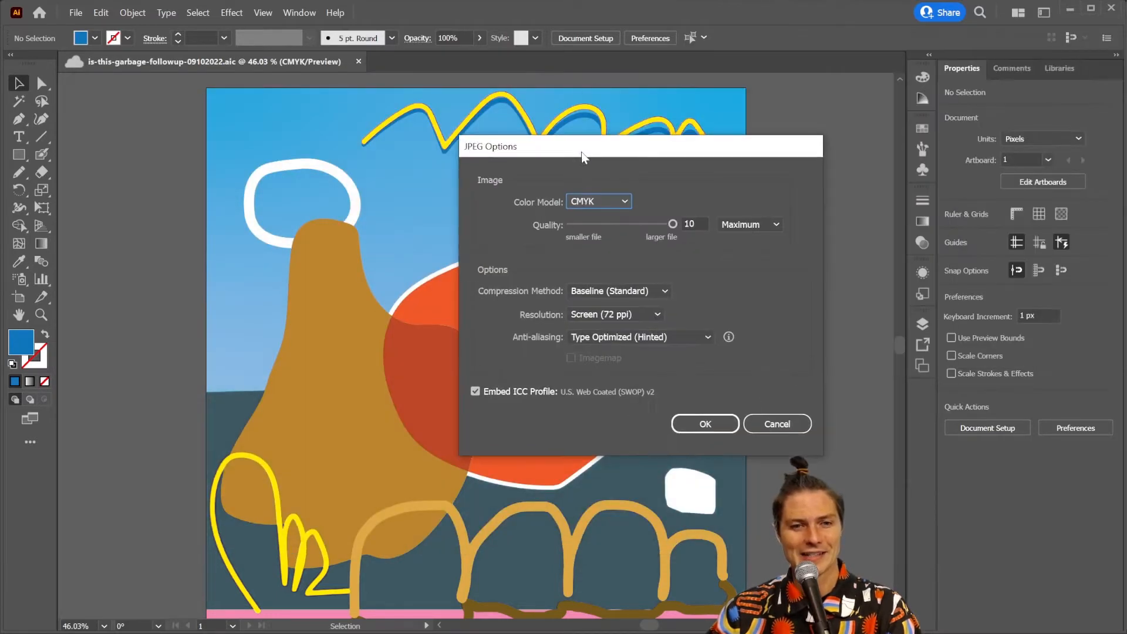
Export the JPEG with High (300 ppi) resolution and the RGB color model
click(583, 313)
click(613, 413)
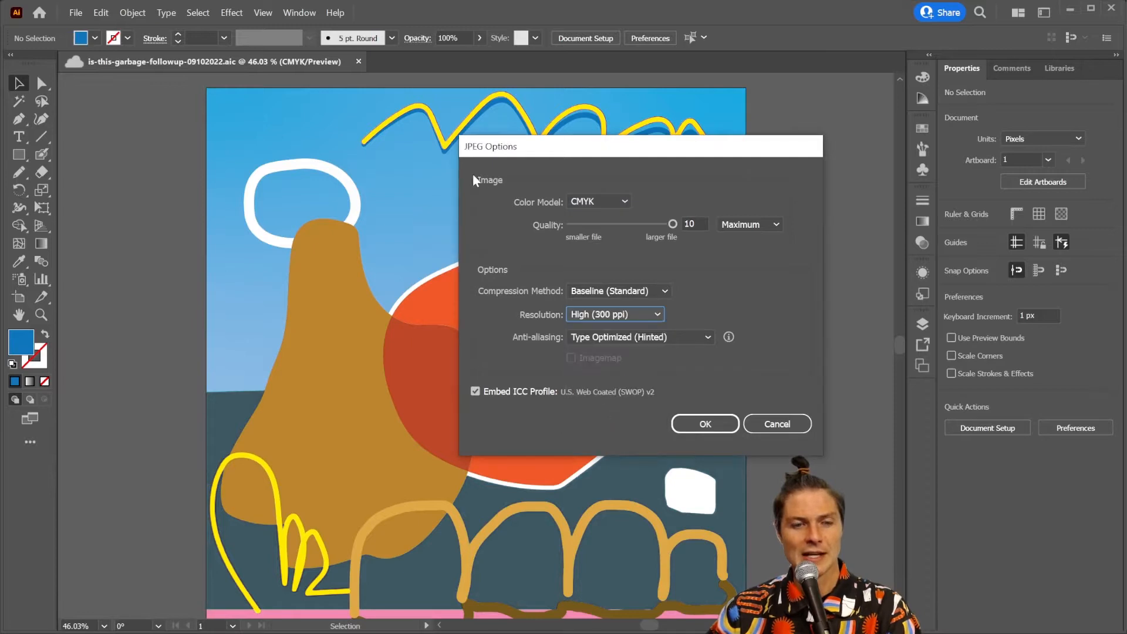
click(599, 202)
click(611, 200)
click(611, 201)
click(590, 217)
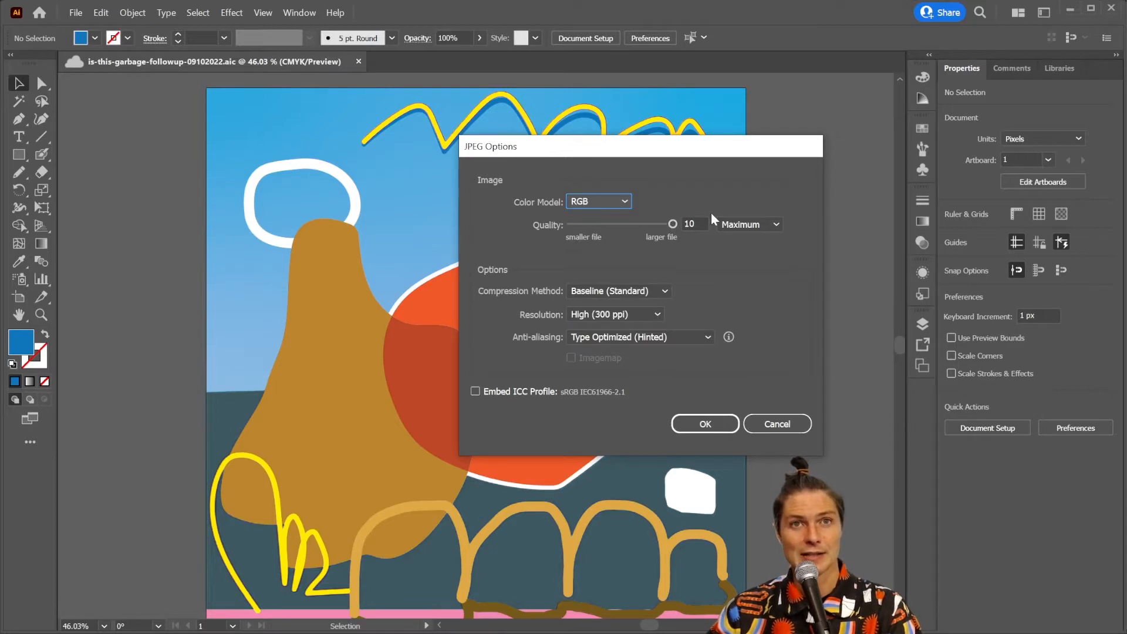
click(709, 425)
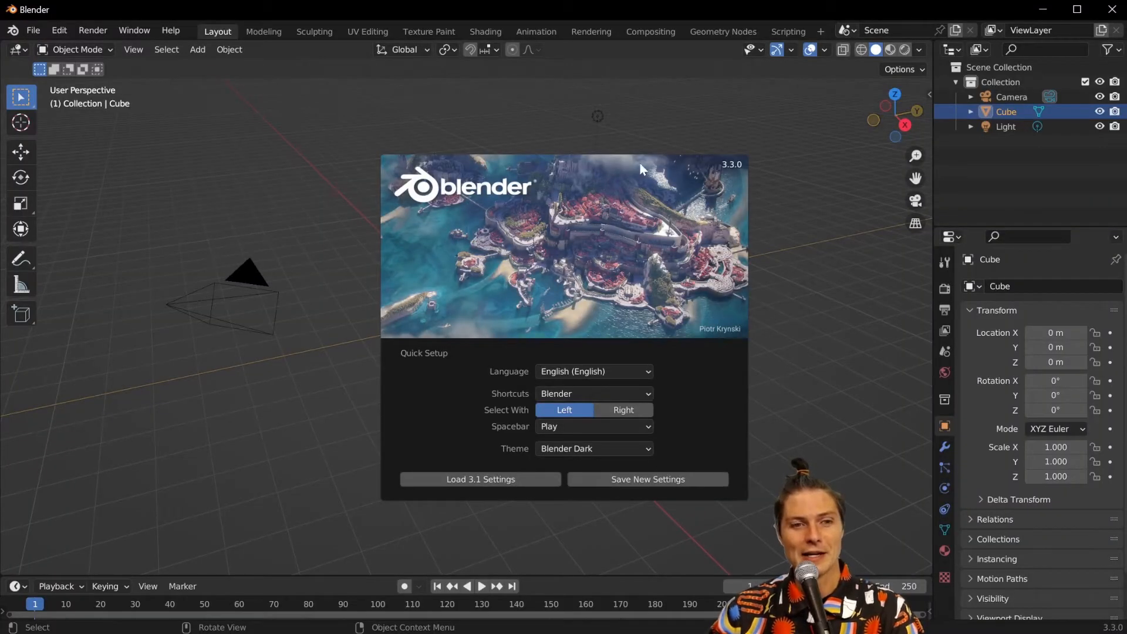
In Blender, dismiss the splash screen and delete the default cube from the scene
click(274, 406)
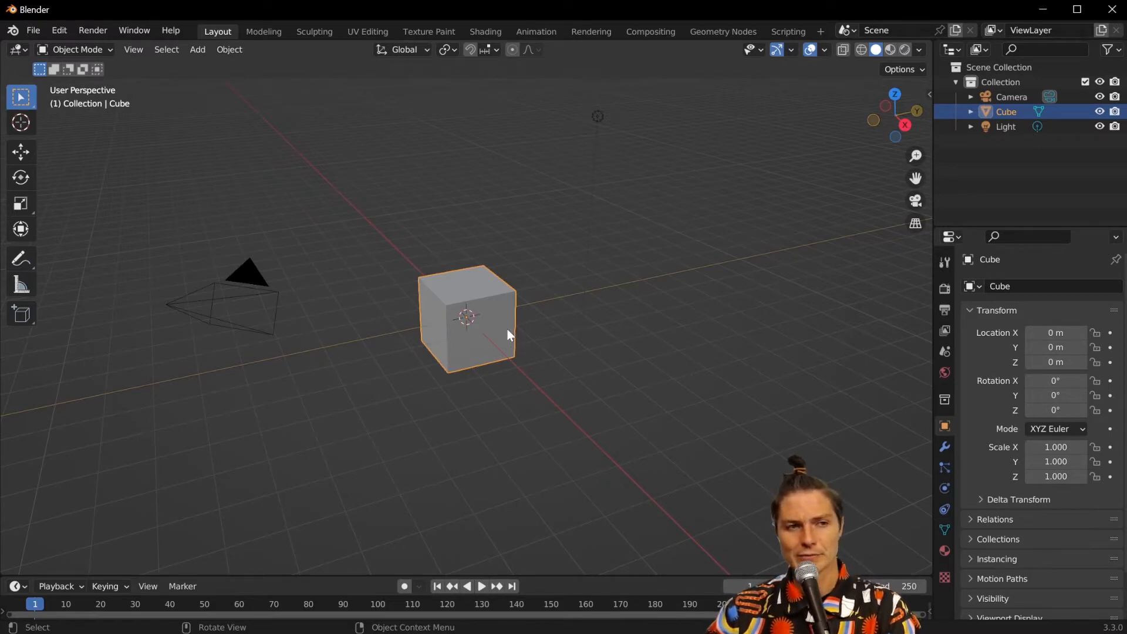
click(34, 30)
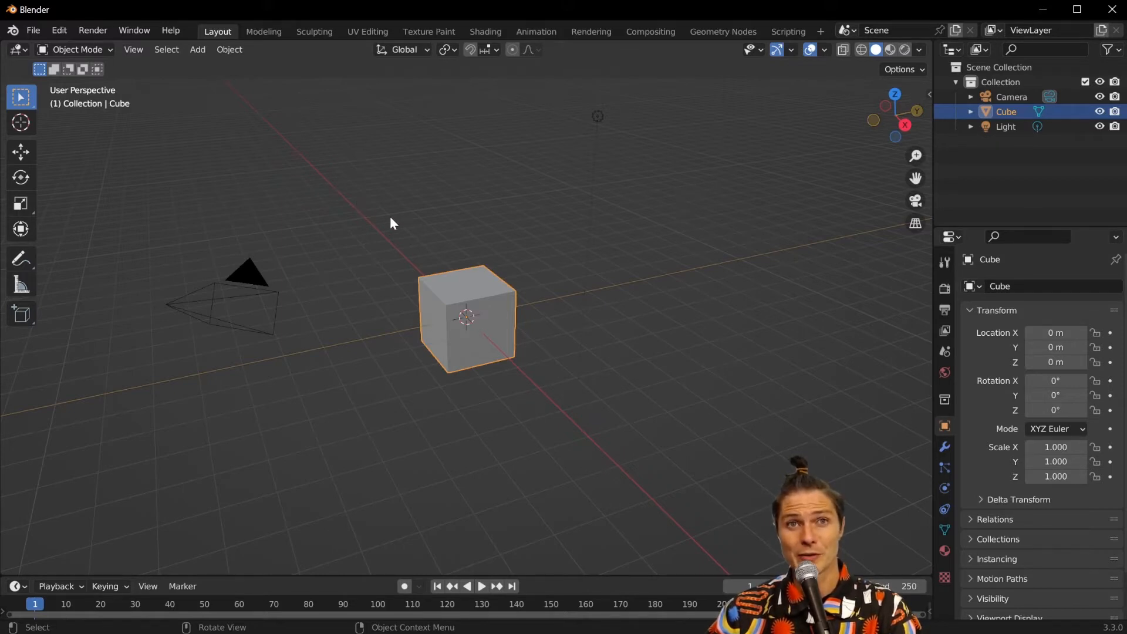
key(x)
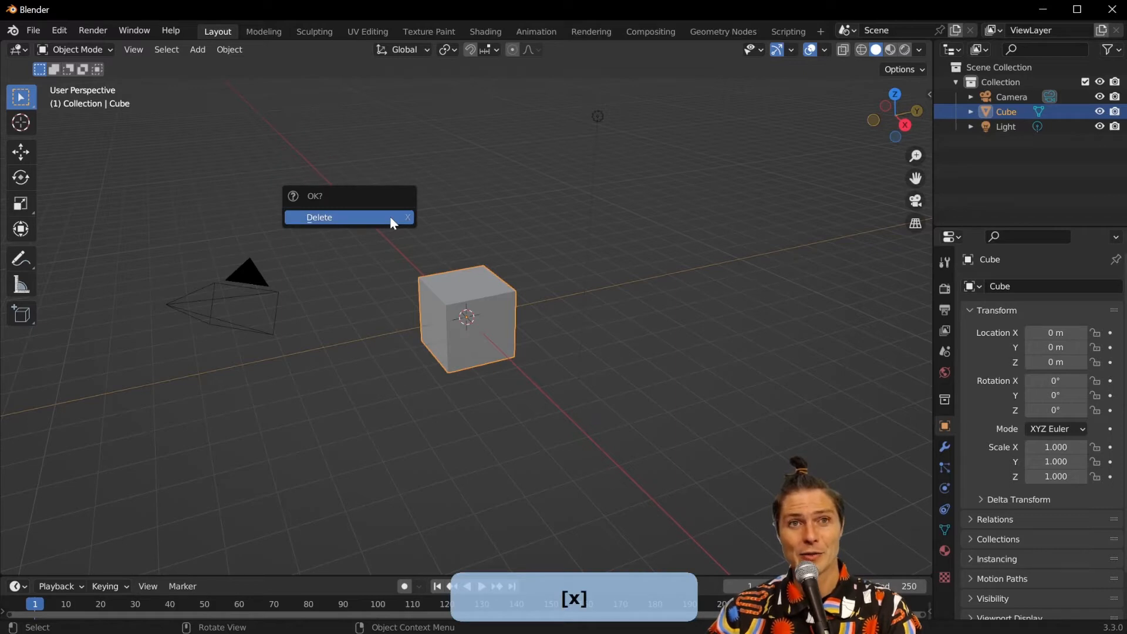
click(392, 221)
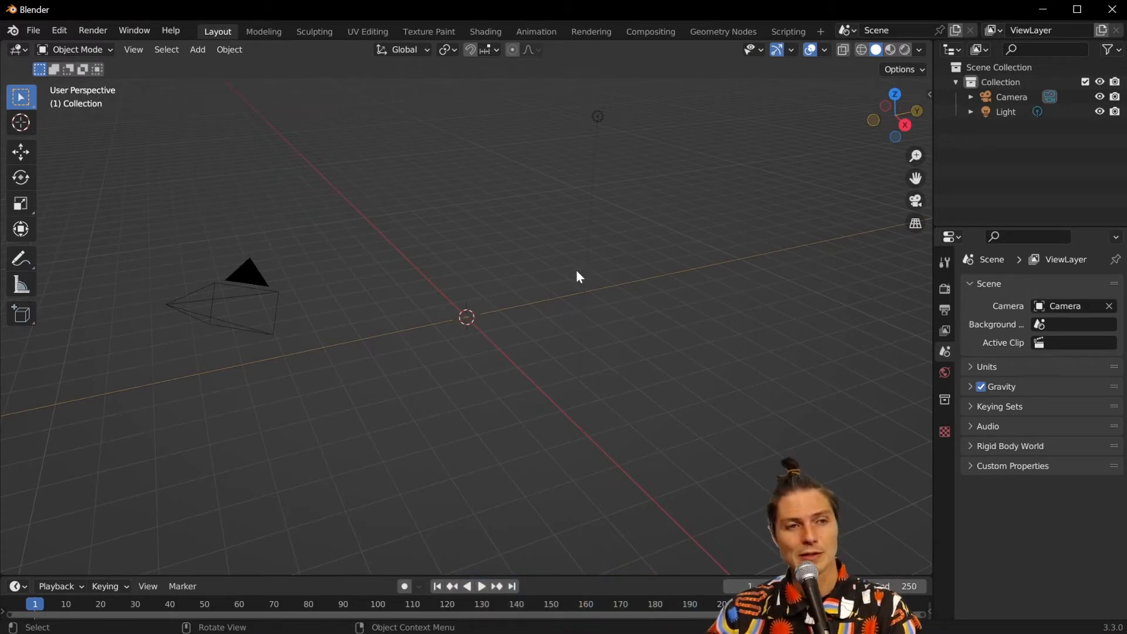
Find the Import Images as Planes add-on by searching for "image" in the preferences, and make sure it is enabled
click(41, 34)
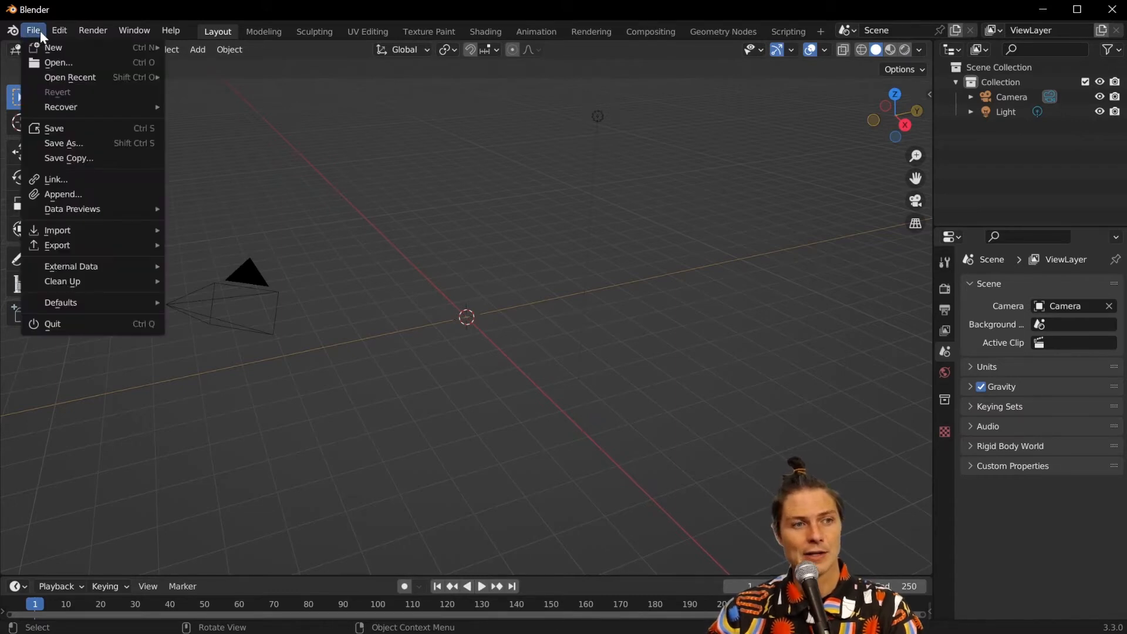
mouse_move(58, 30)
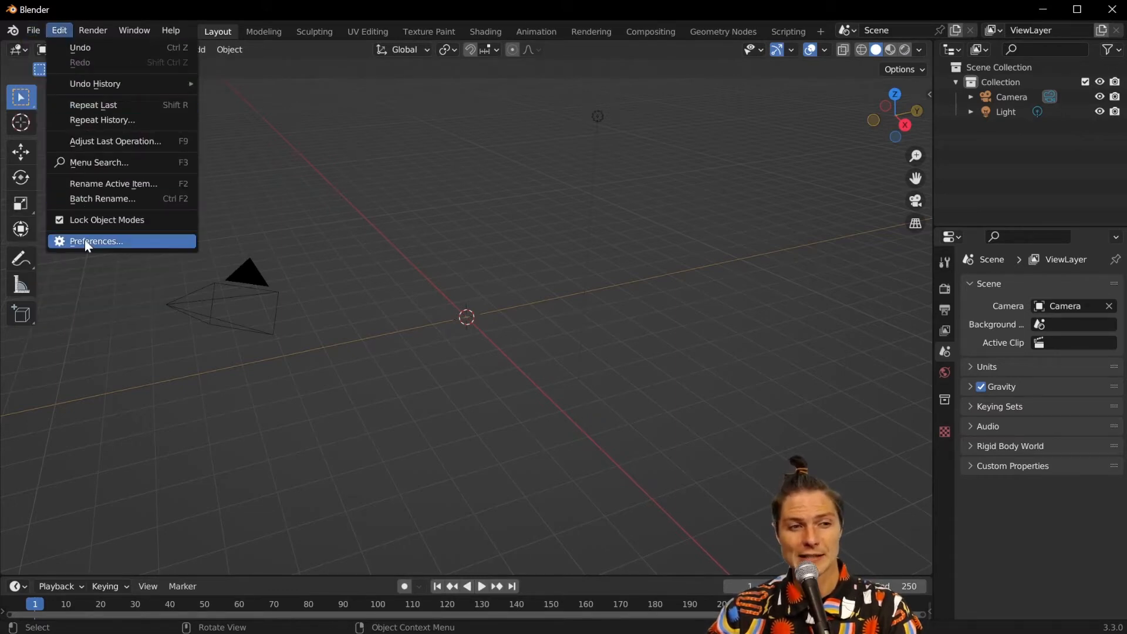
click(148, 246)
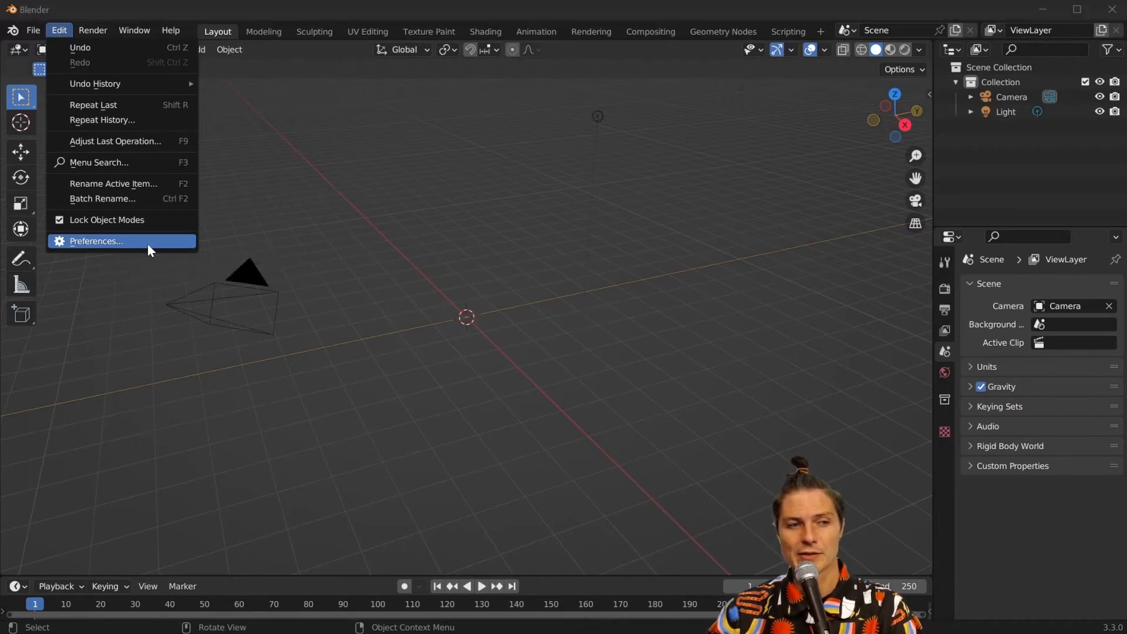
drag(136, 35, 337, 107)
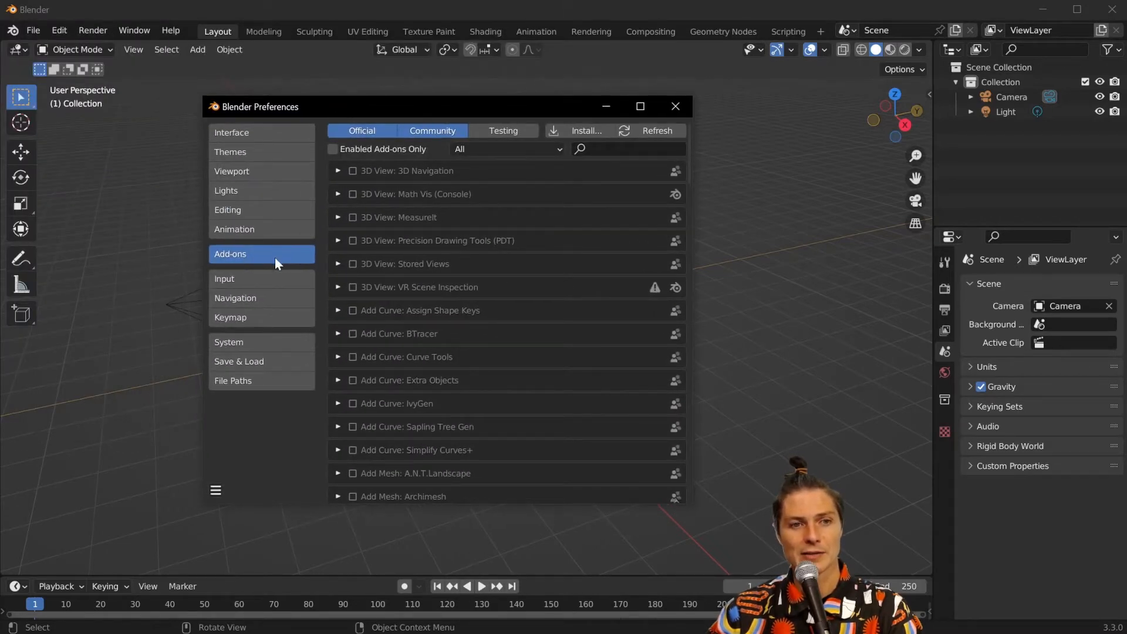
click(596, 147)
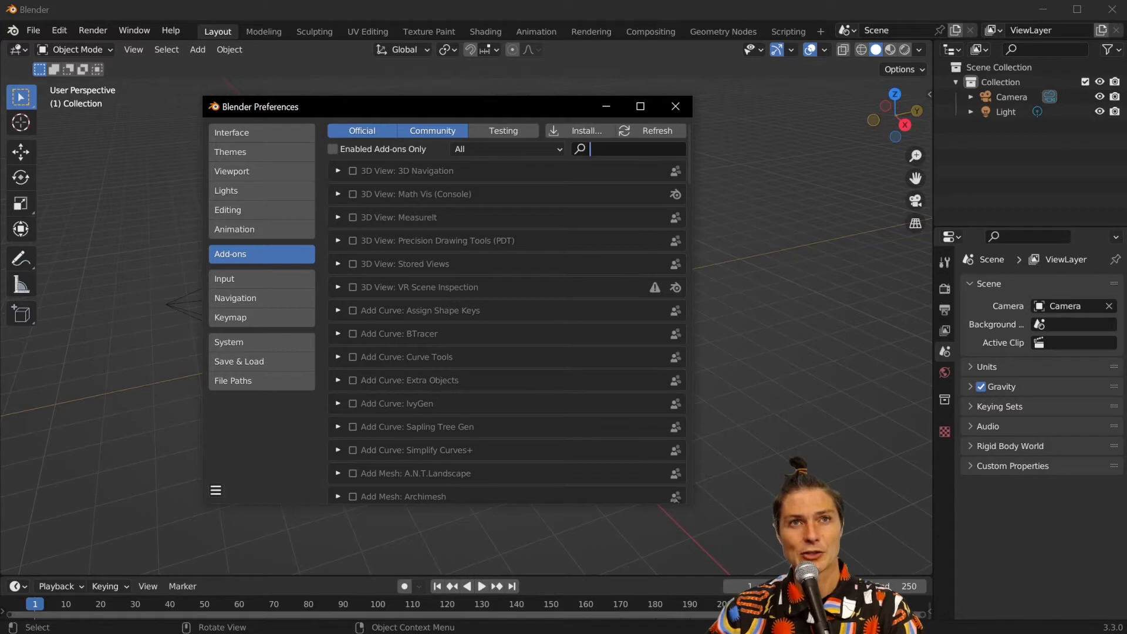
text(image)
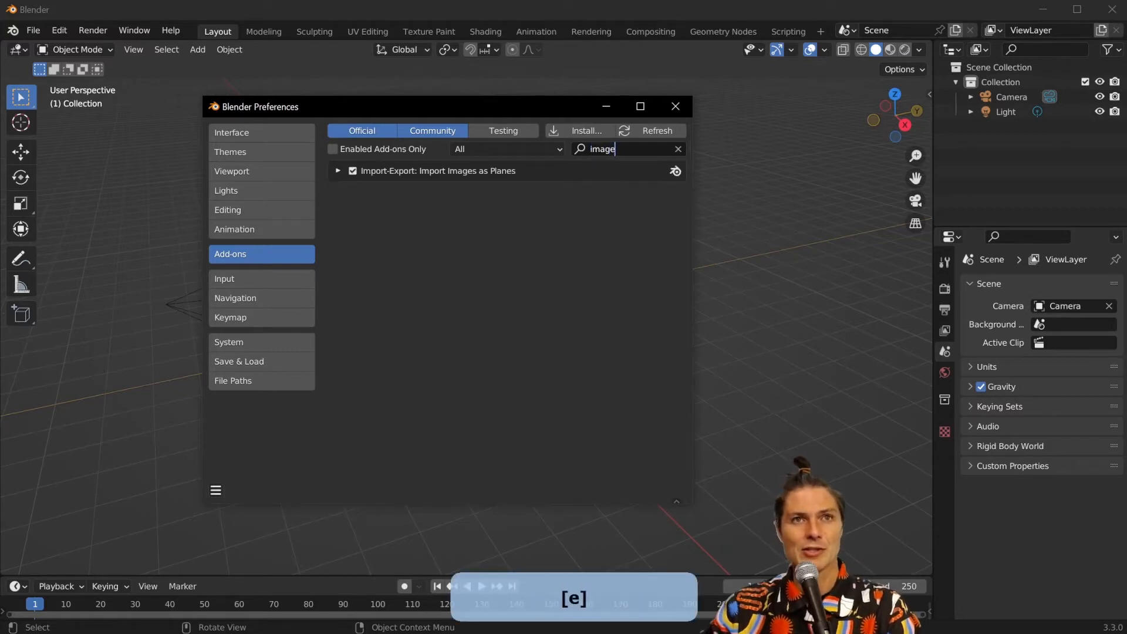
click(353, 171)
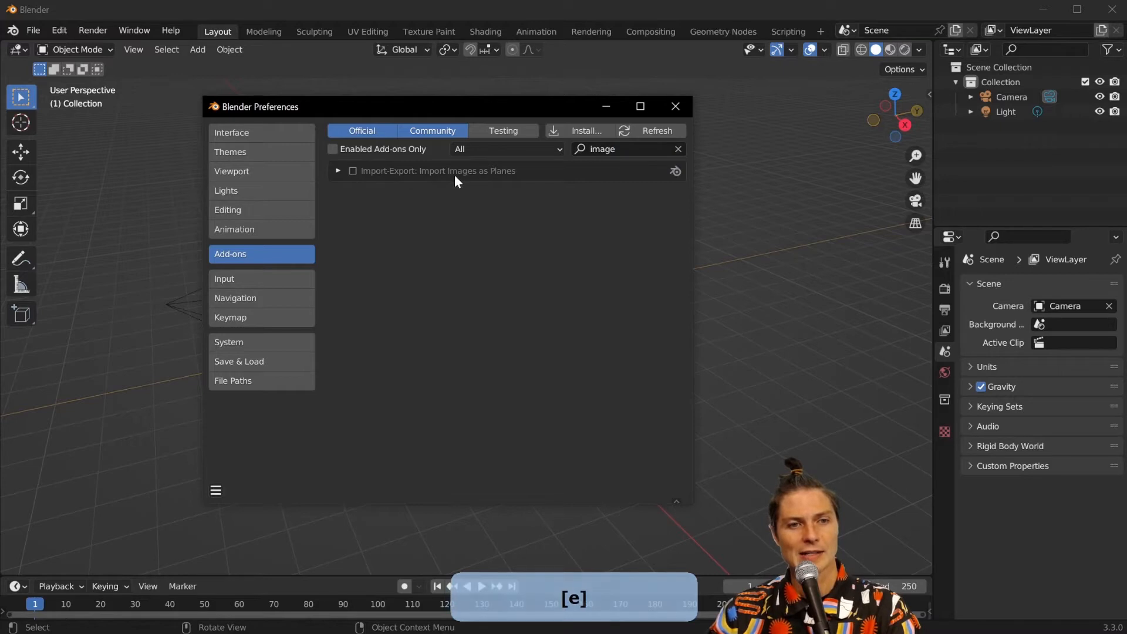
click(353, 170)
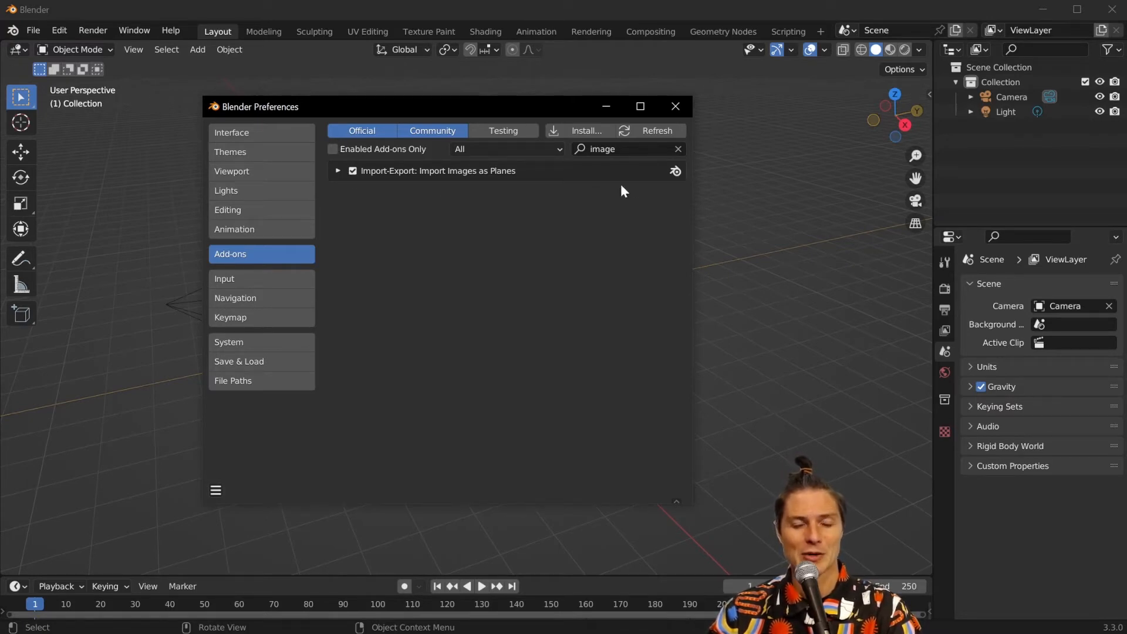
click(678, 108)
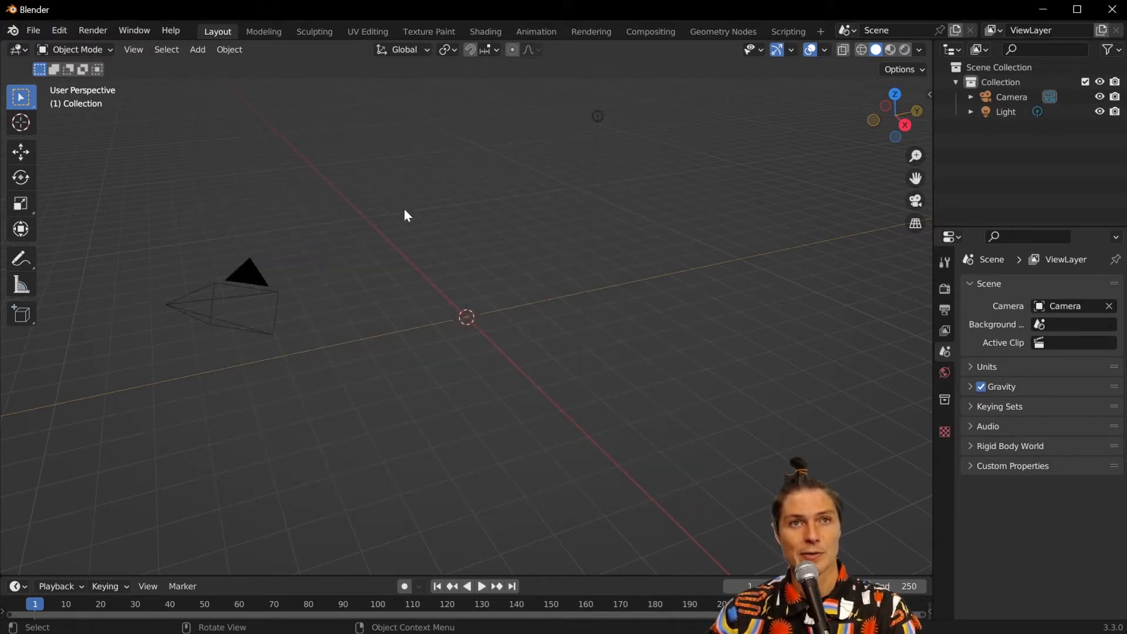
Import this-is-a-flag.jpg from the Desktop as an image plane with the offset direction set to Y-
key(shift+a)
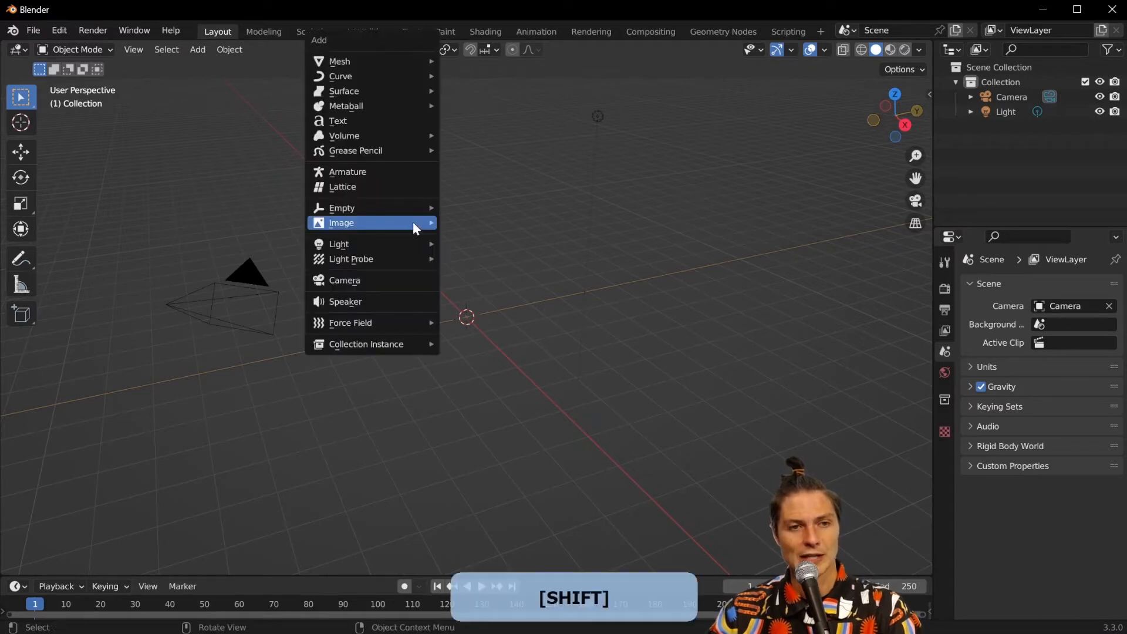
mouse_move(350, 226)
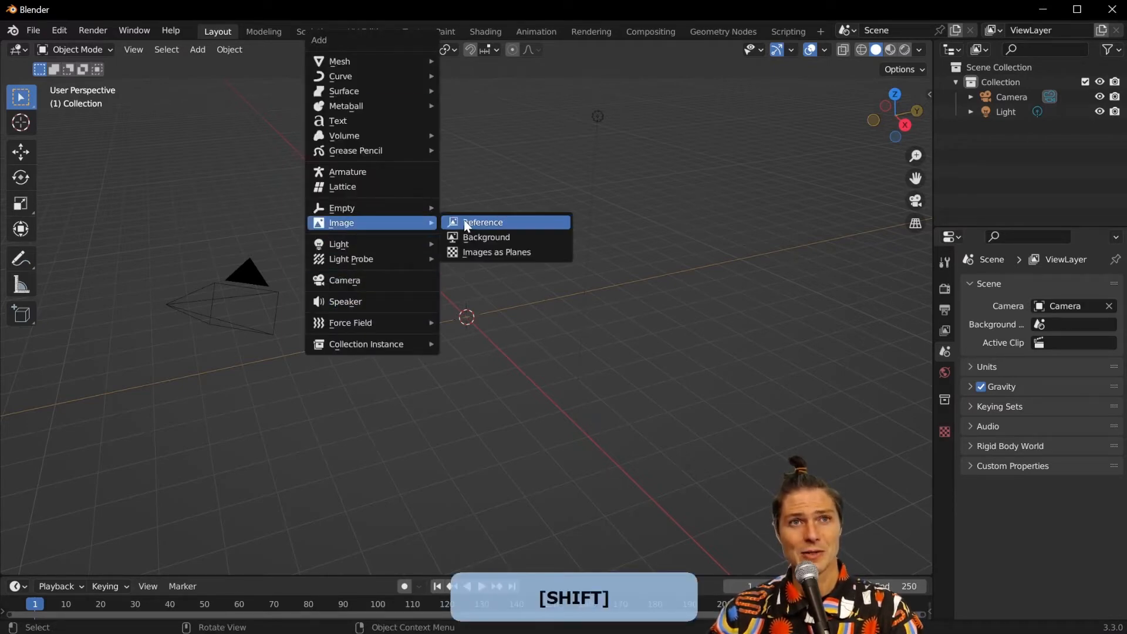
click(491, 252)
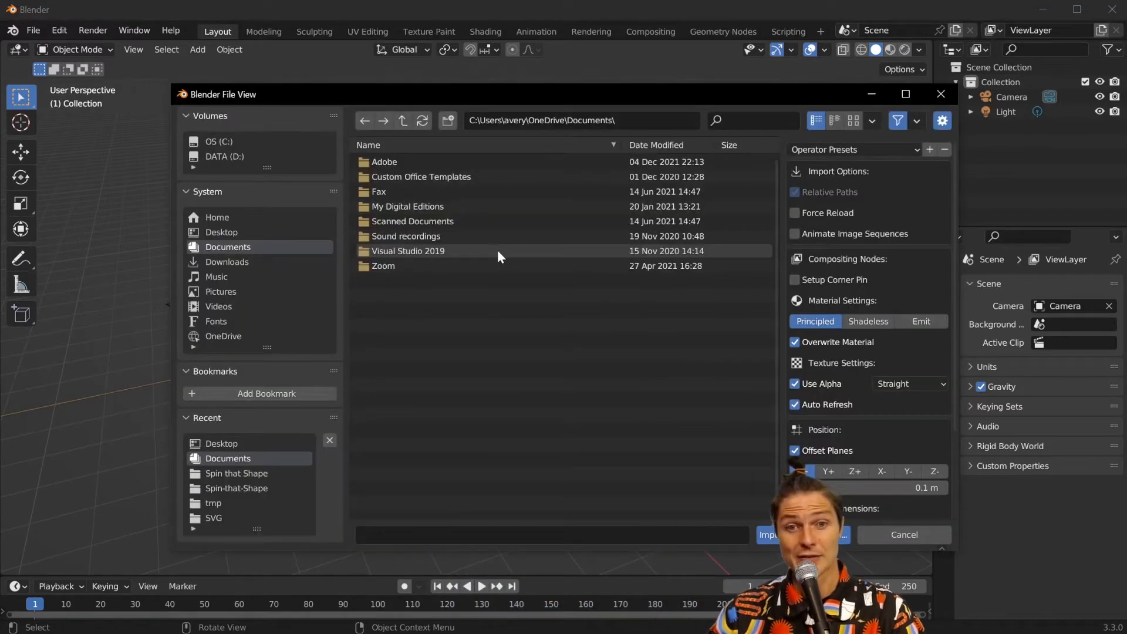
click(249, 232)
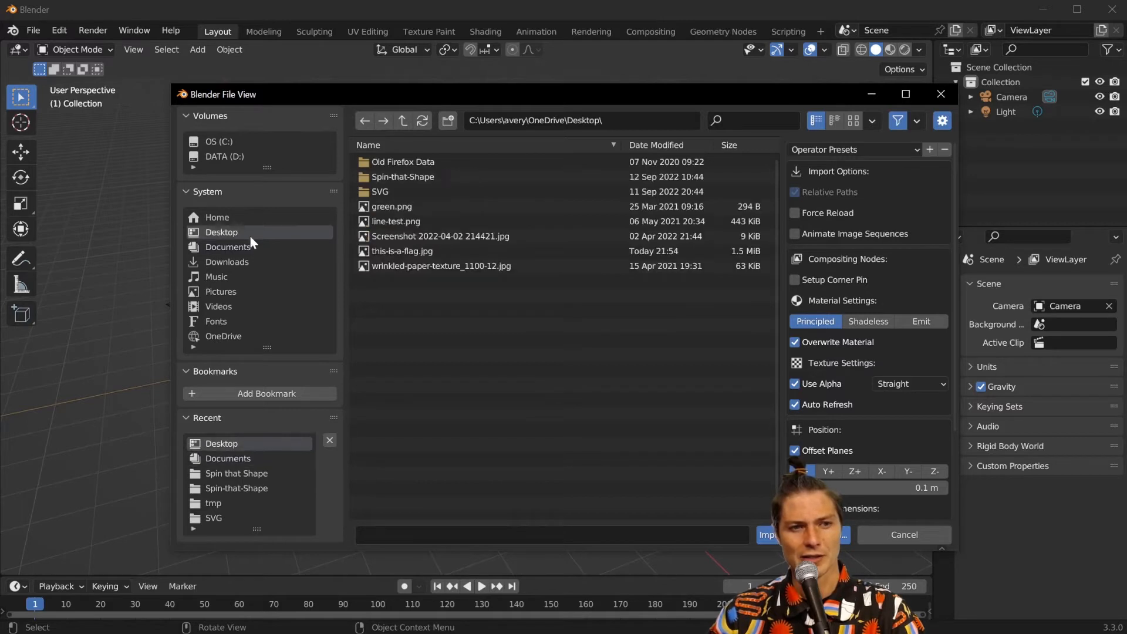
click(411, 252)
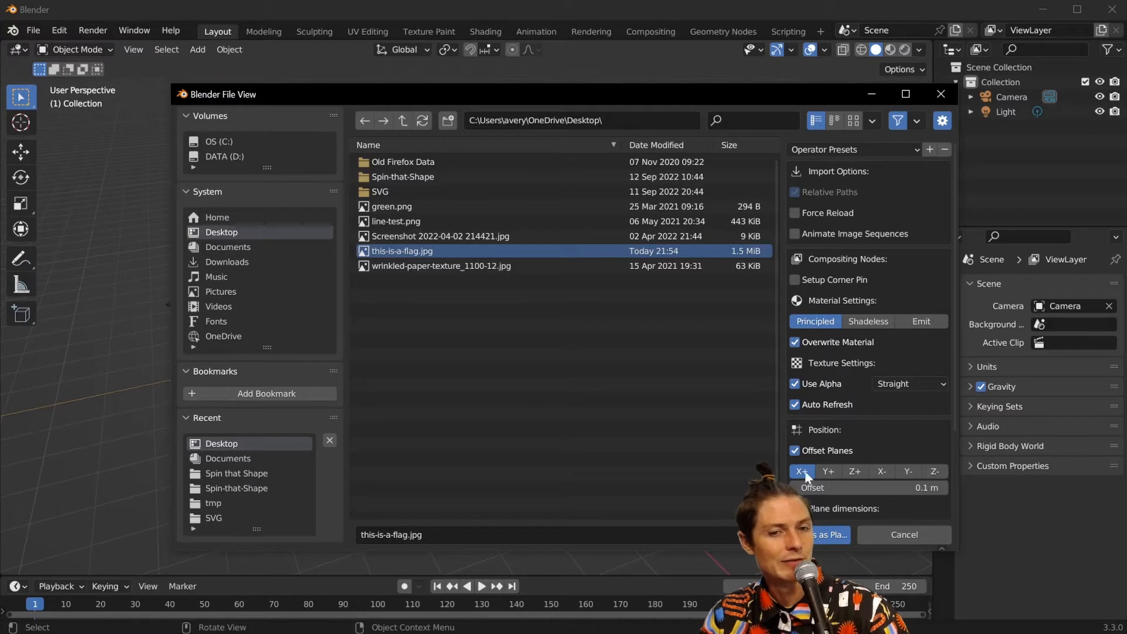
click(905, 471)
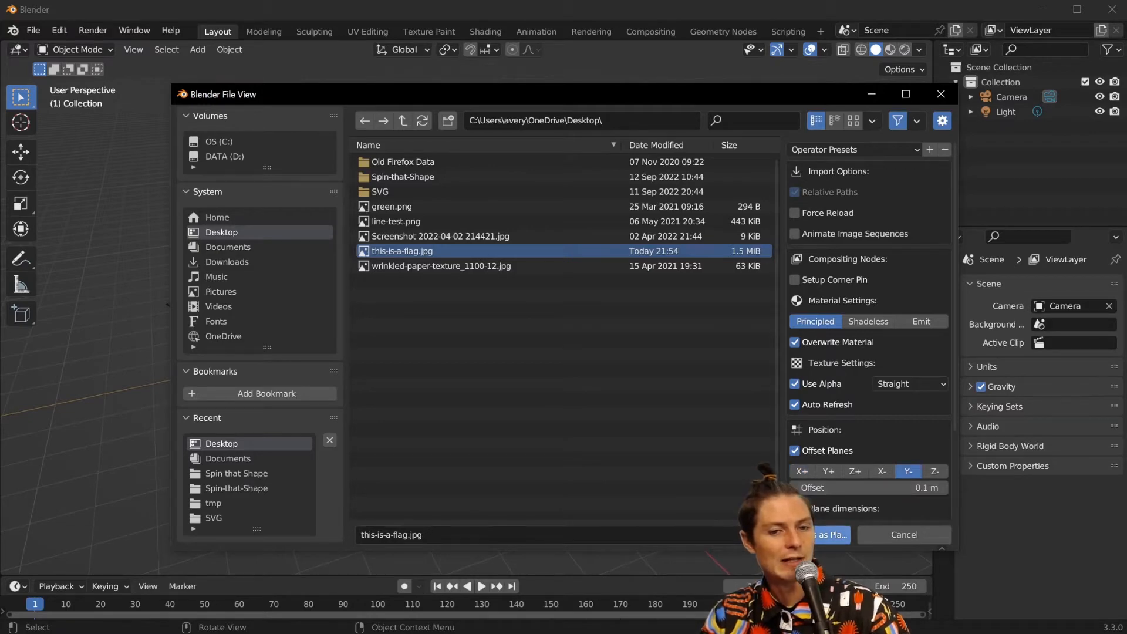
click(818, 534)
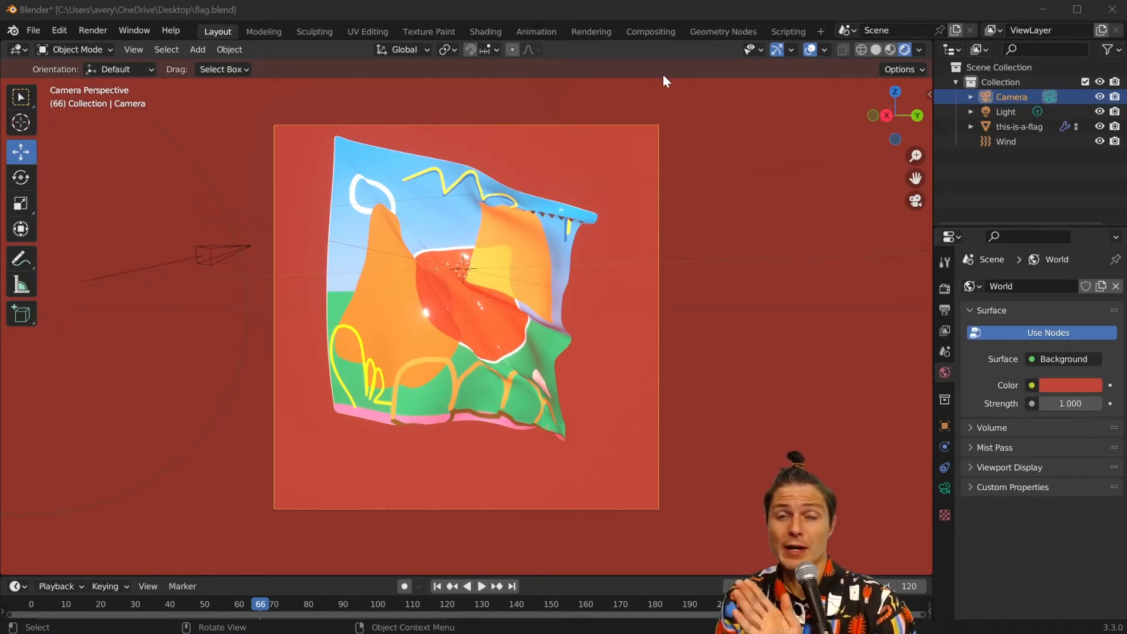
Turn Automatically Pack Resources off and back on in the external data options of flag.blend
click(34, 30)
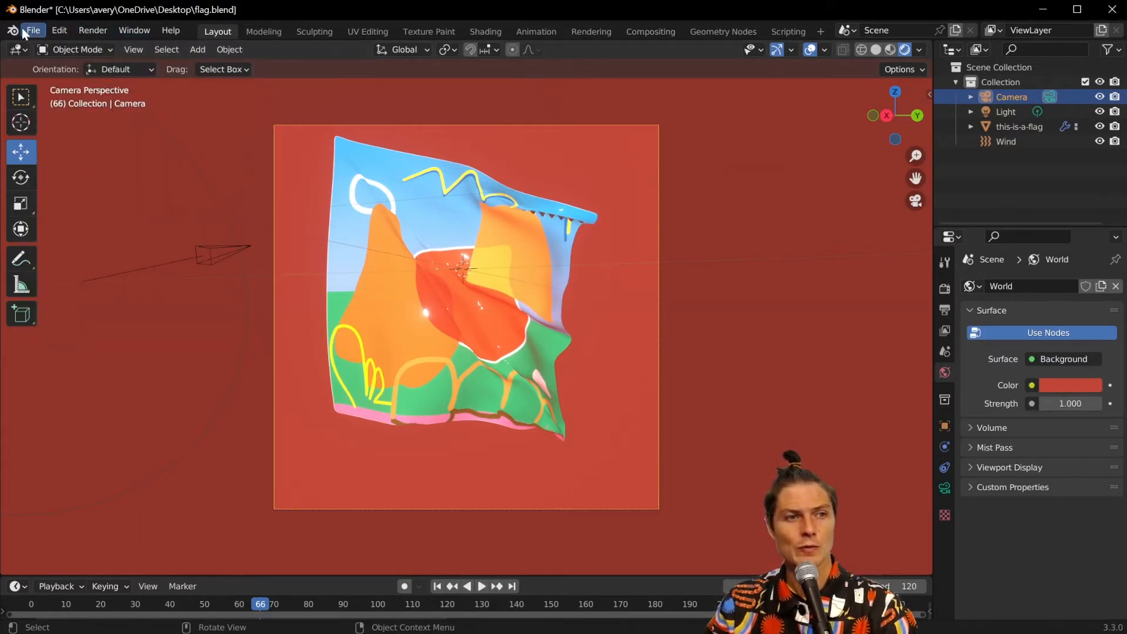
click(33, 29)
mouse_move(95, 269)
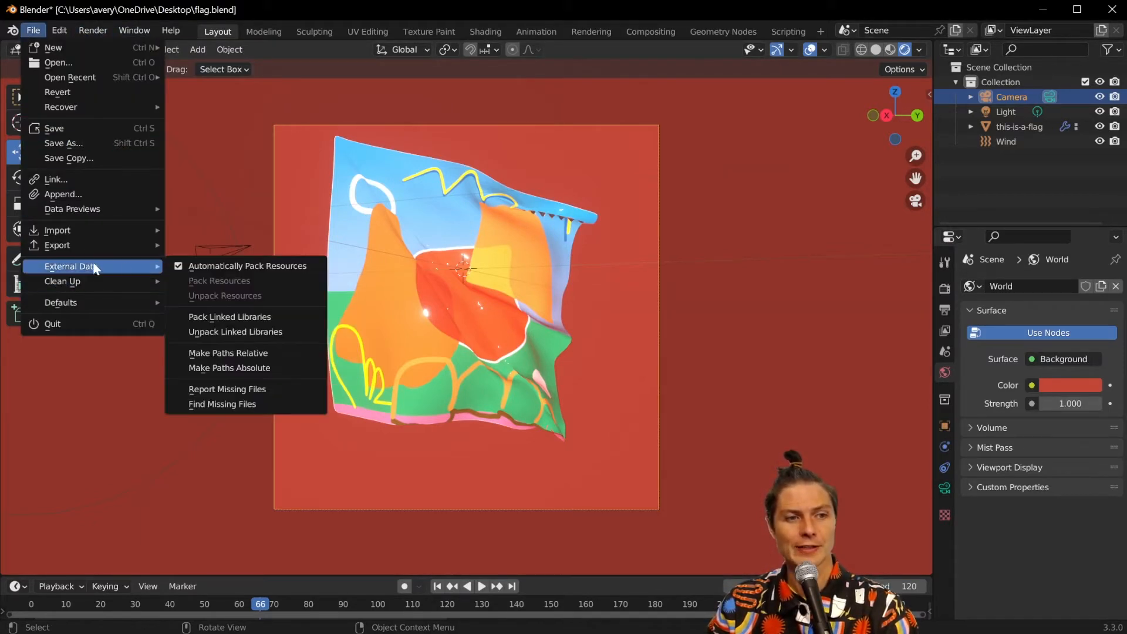
click(178, 268)
click(33, 31)
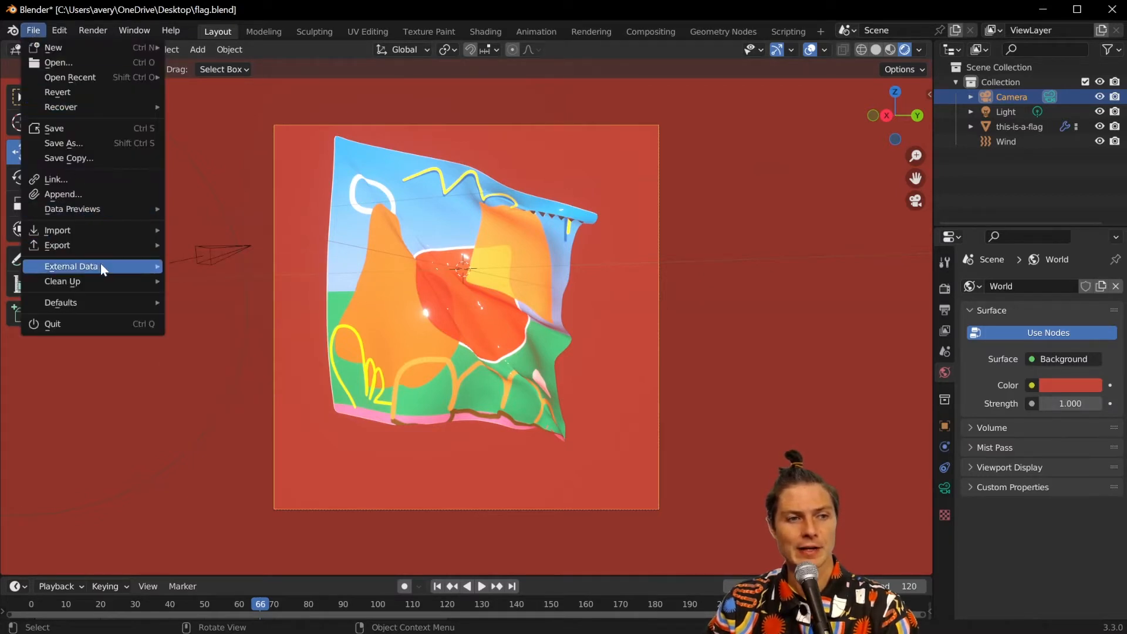
mouse_move(101, 264)
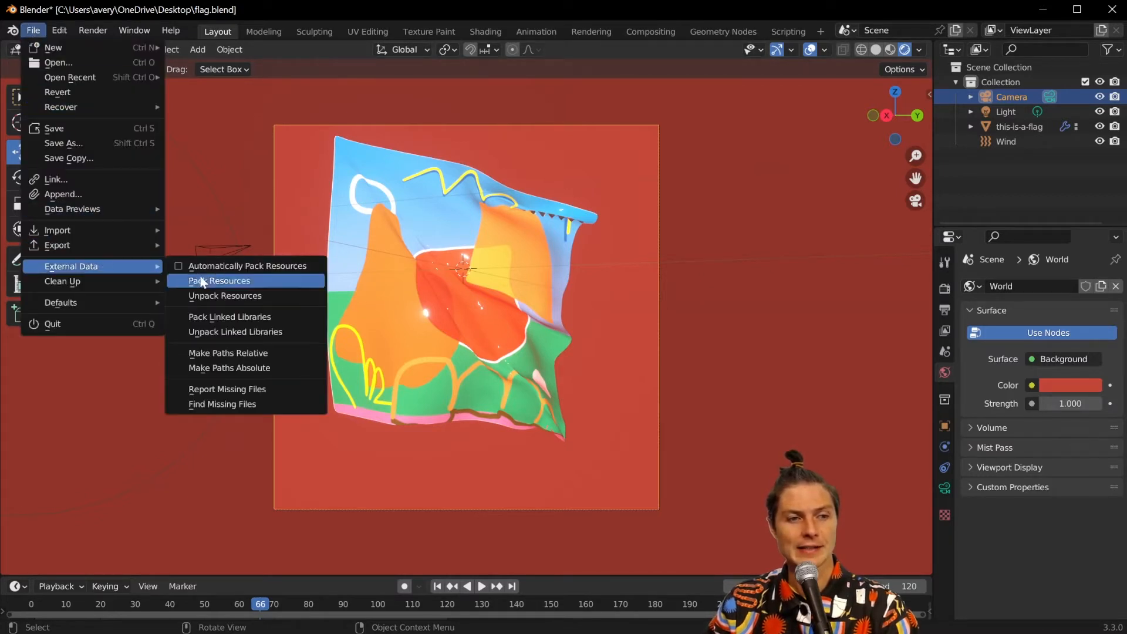
click(262, 266)
click(31, 33)
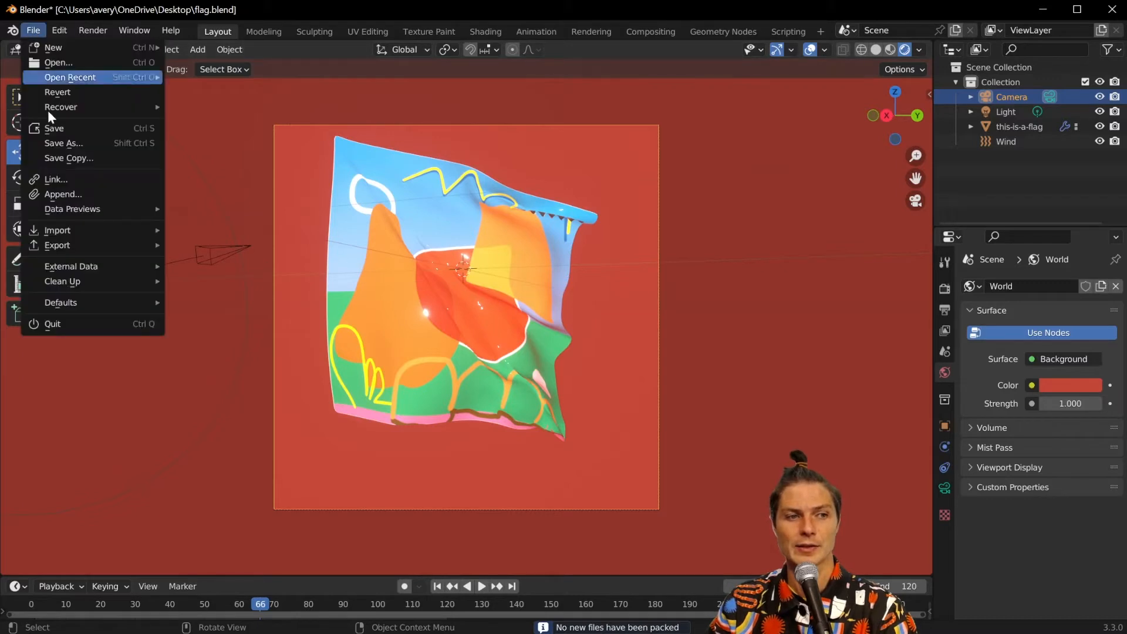
mouse_move(141, 268)
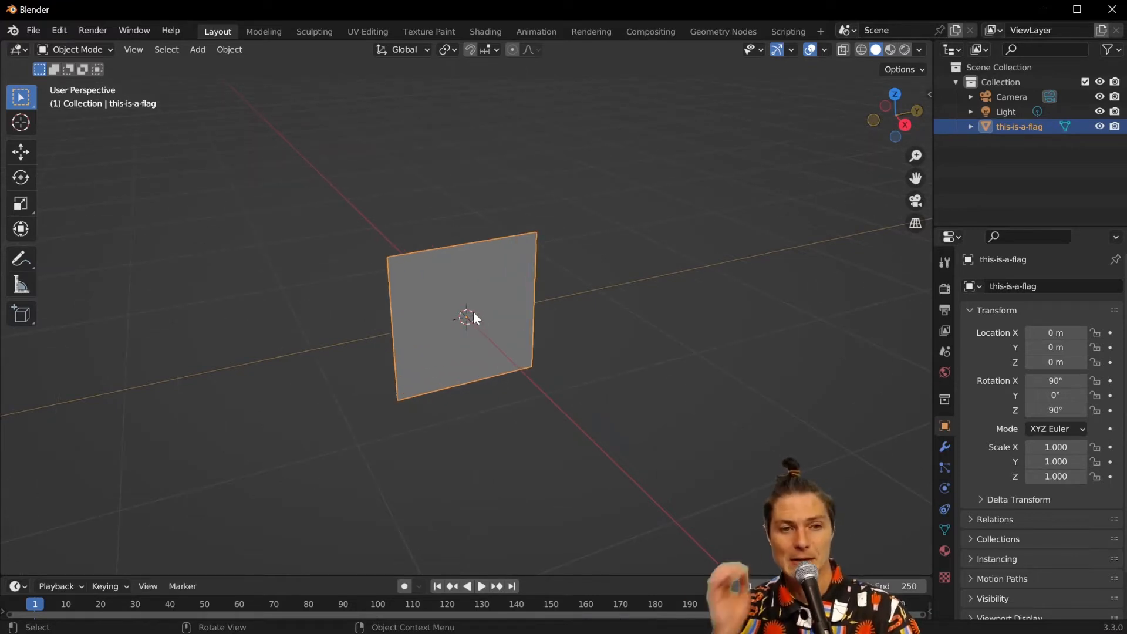
Switch the viewport to Rendered shading so the imported plane displays its artwork
mouse_move(473, 312)
middle_down()
mouse_move(463, 300)
mouse_move(409, 321)
mouse_move(476, 297)
mouse_move(423, 302)
mouse_move(471, 325)
mouse_move(483, 308)
middle_up()
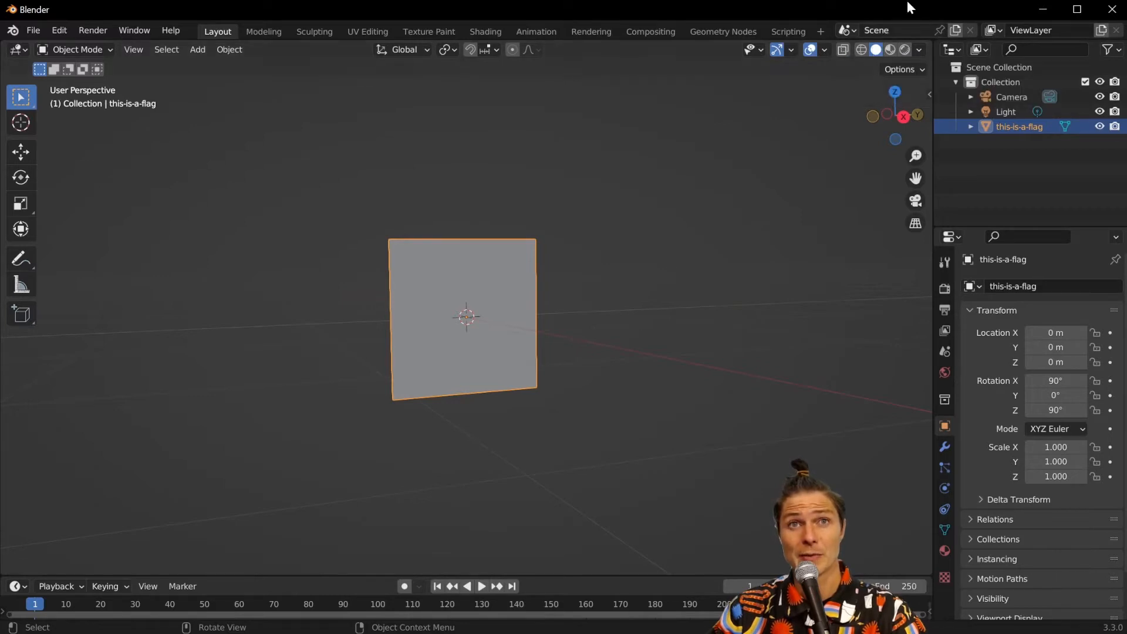
click(905, 48)
scroll(458, 331, down, 6)
scroll(468, 335, up, 6)
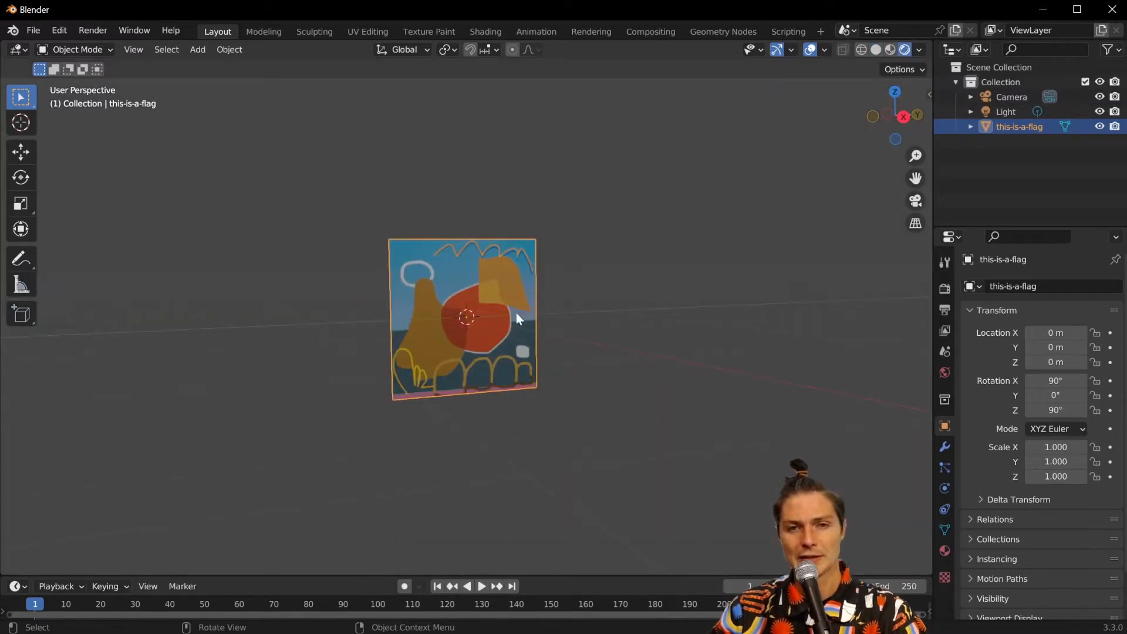
View the flag plane through the camera, and return to a closer, nearly frontal perspective view of it
click(916, 204)
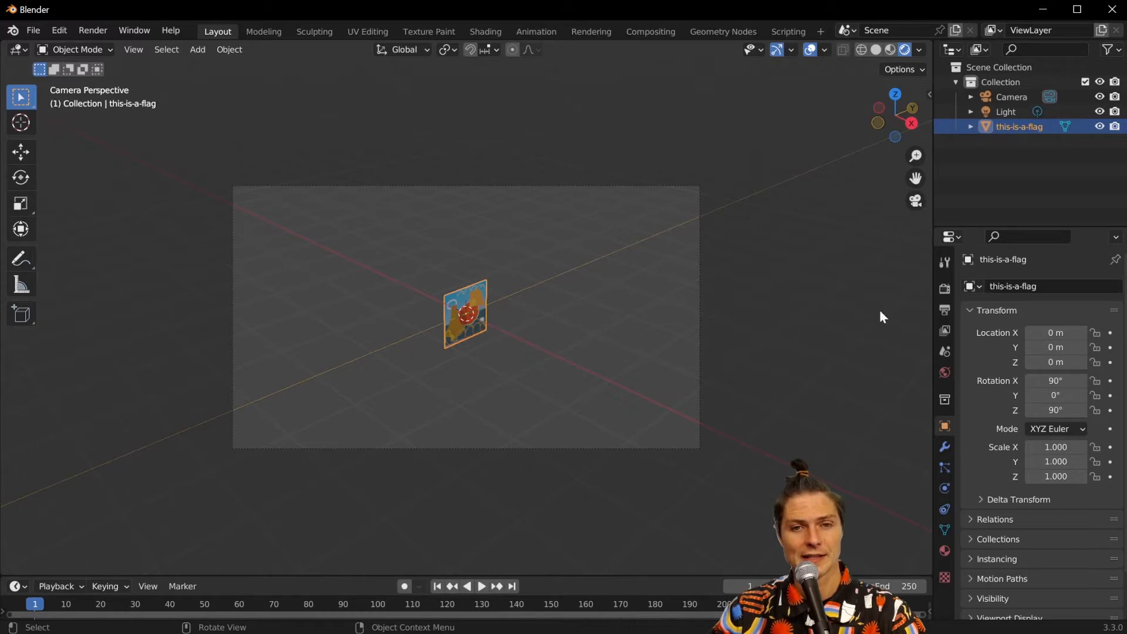
scroll(473, 351, down, 4)
scroll(447, 282, up, 10)
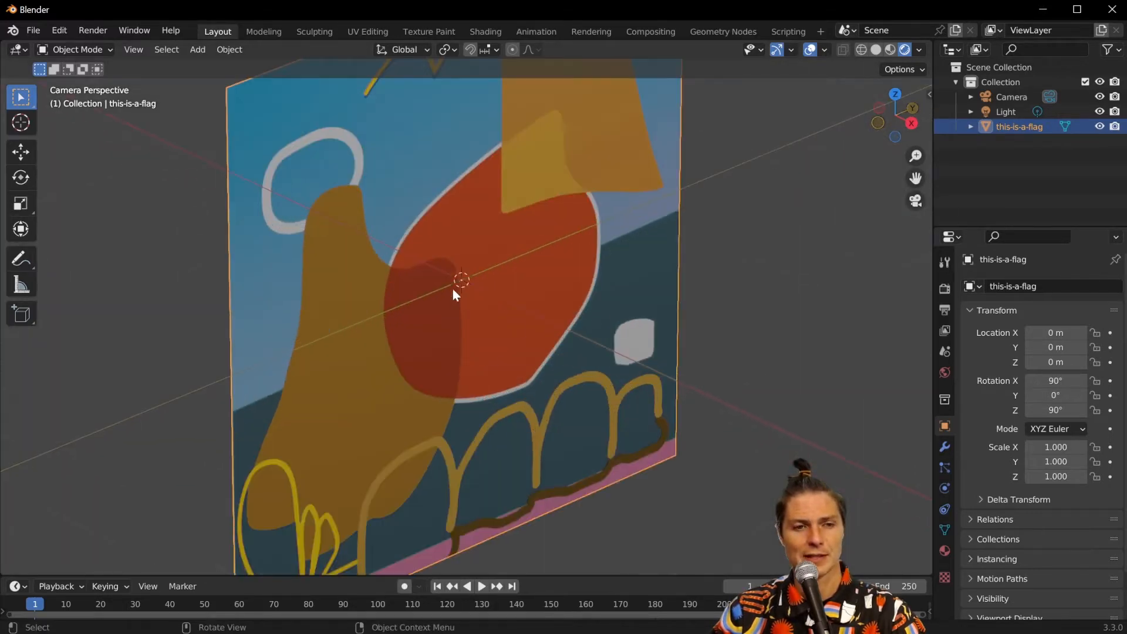
middle_drag(452, 287, 483, 274)
scroll(464, 305, up, 10)
scroll(482, 274, down, 4)
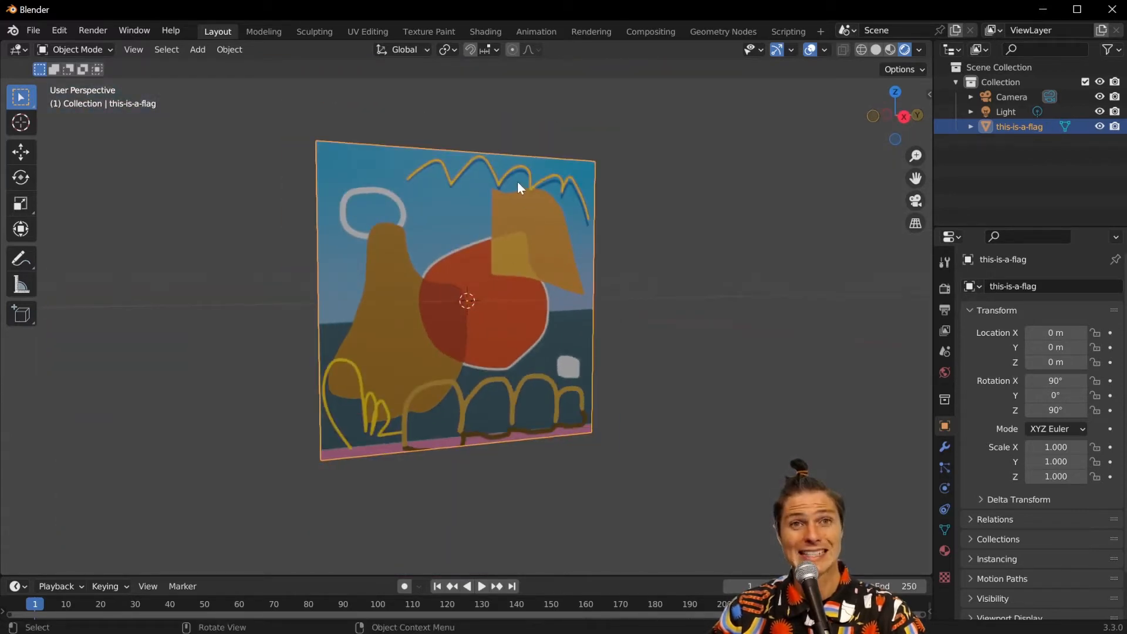
Subdivide the flag plane's mesh in Edit Mode with the number of cuts set to 30
key(Tab)
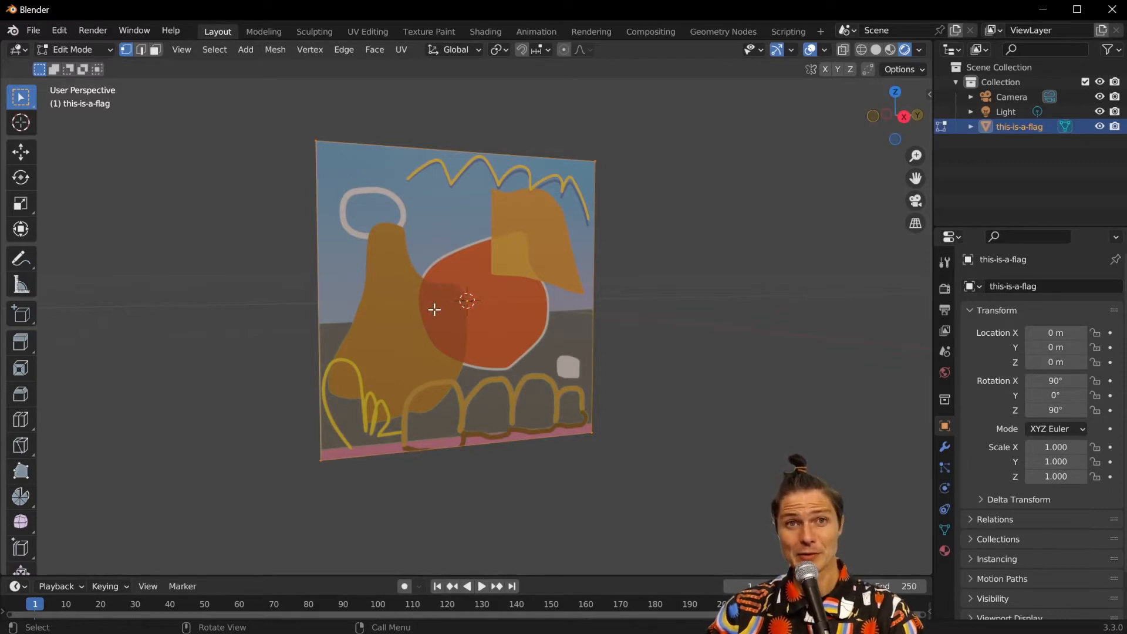
right_click(515, 287)
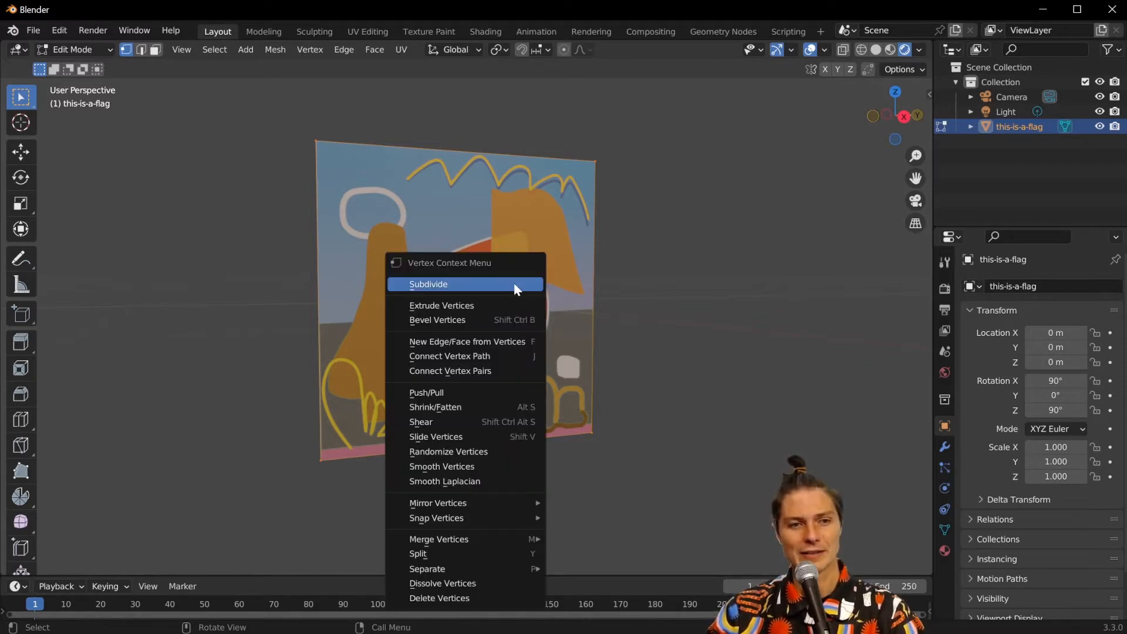
click(515, 284)
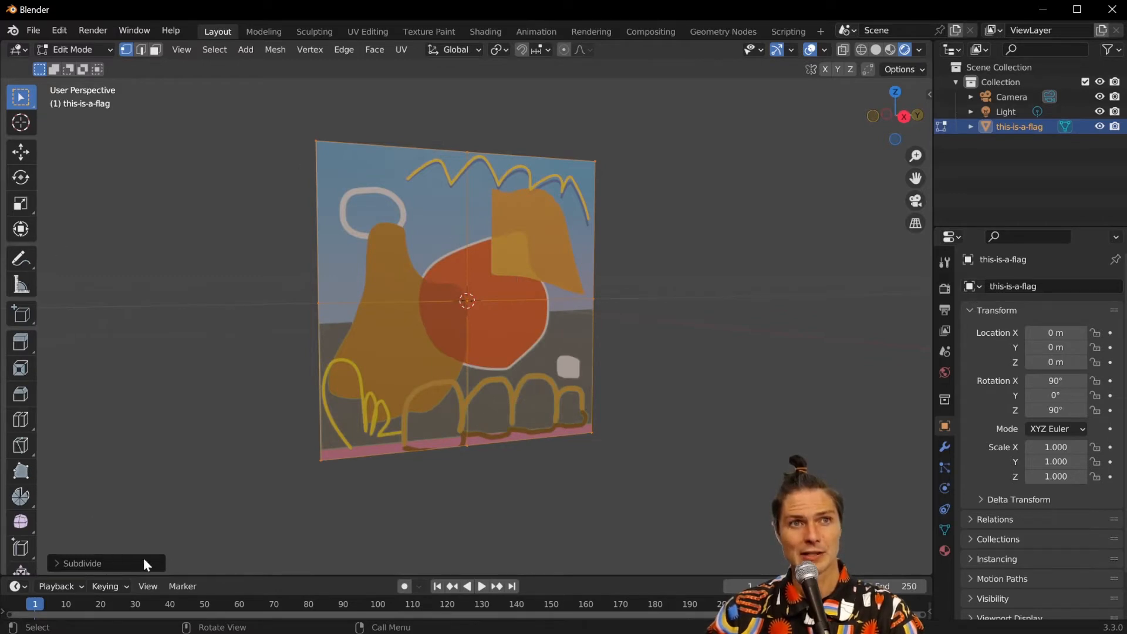
click(128, 562)
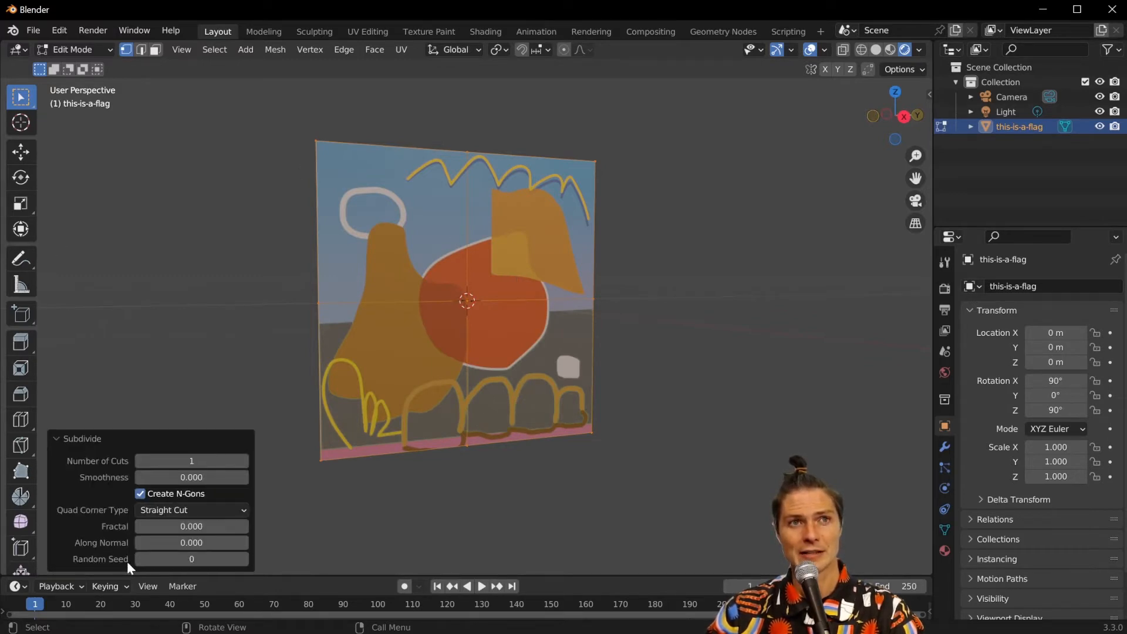
click(230, 461)
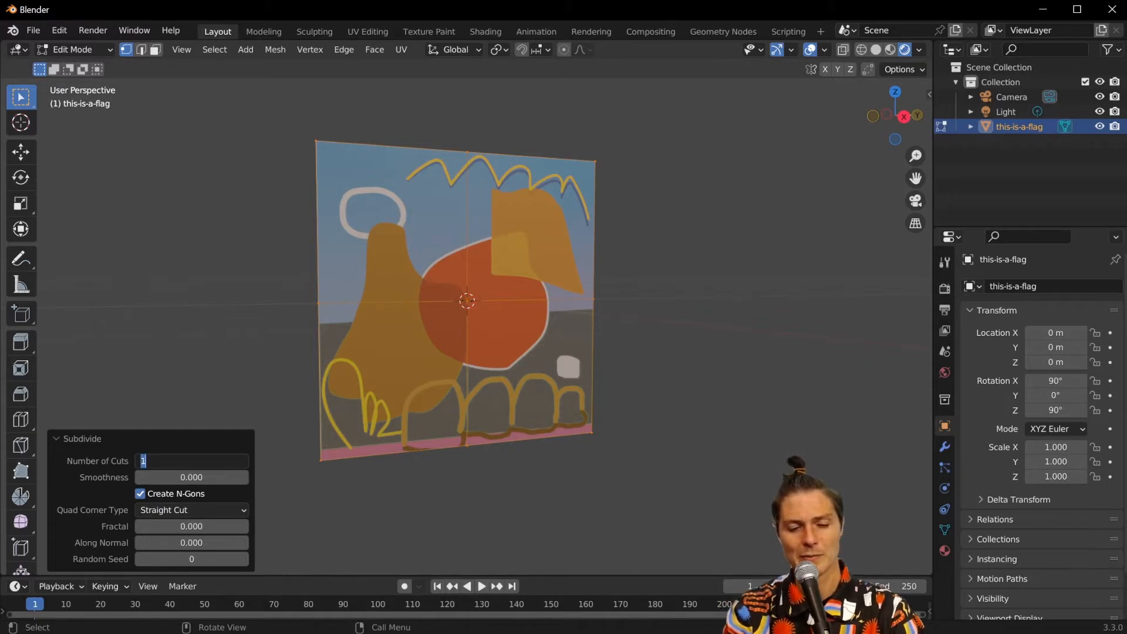
text(30)
key(Tab)
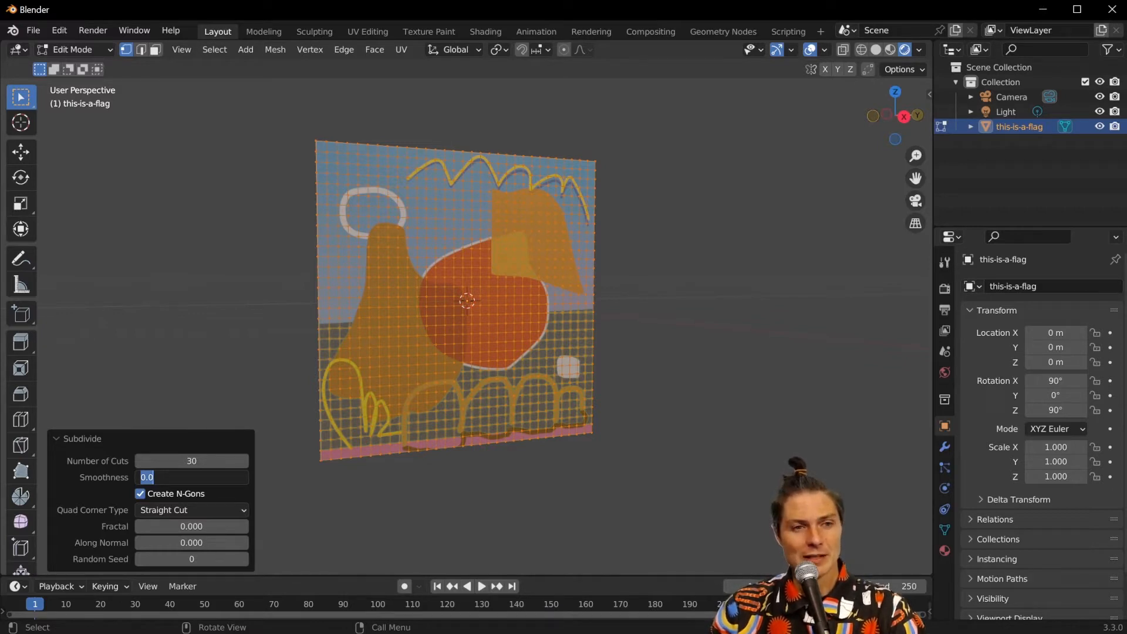
key(Return)
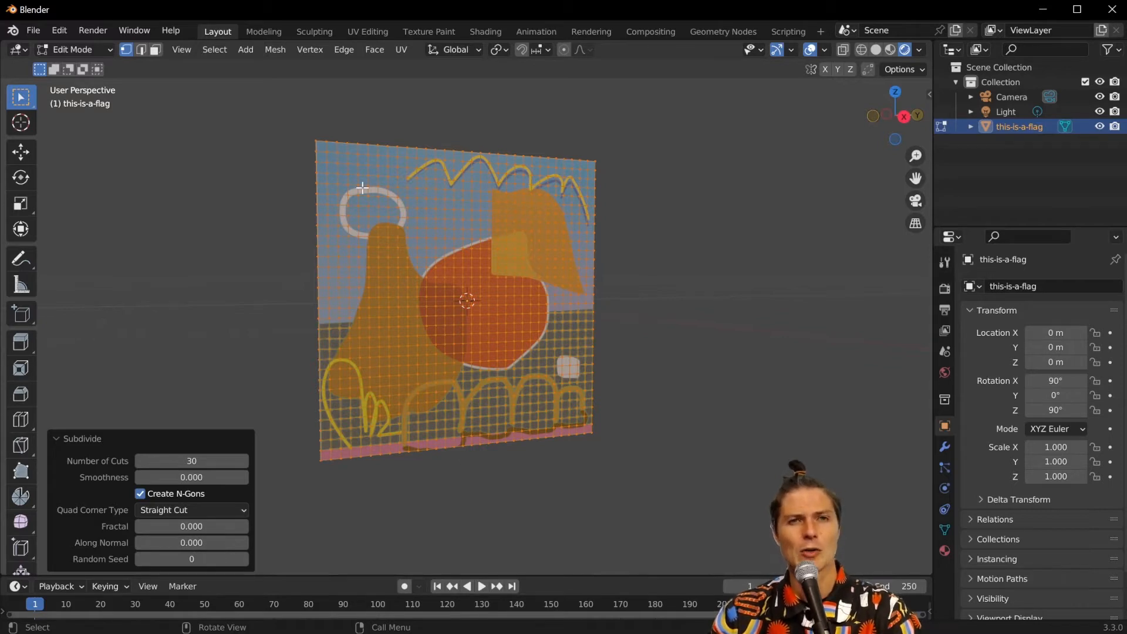
Select the upper-left and lower-left corner vertices of the flag and assign them to a new vertex group
click(316, 141)
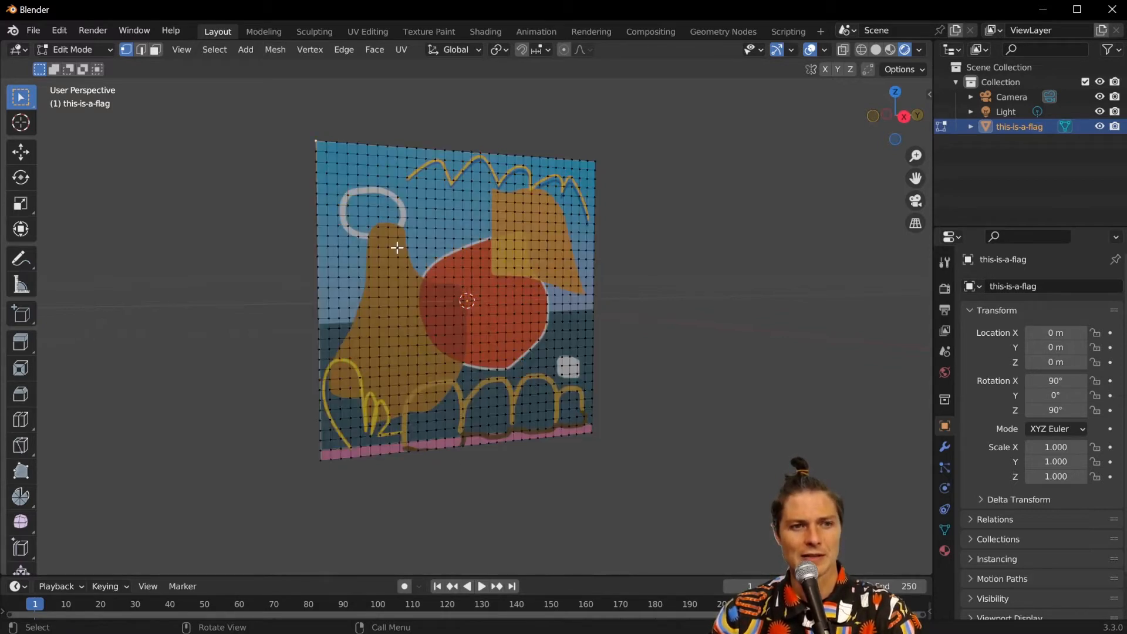
shift+click(320, 461)
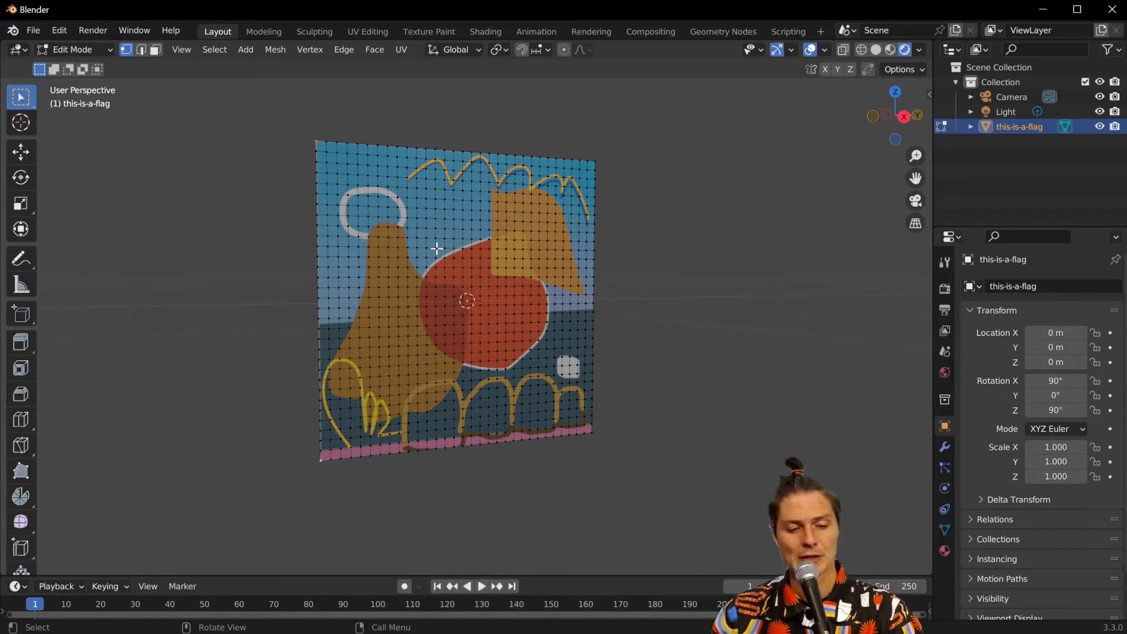
key(ctrl+g)
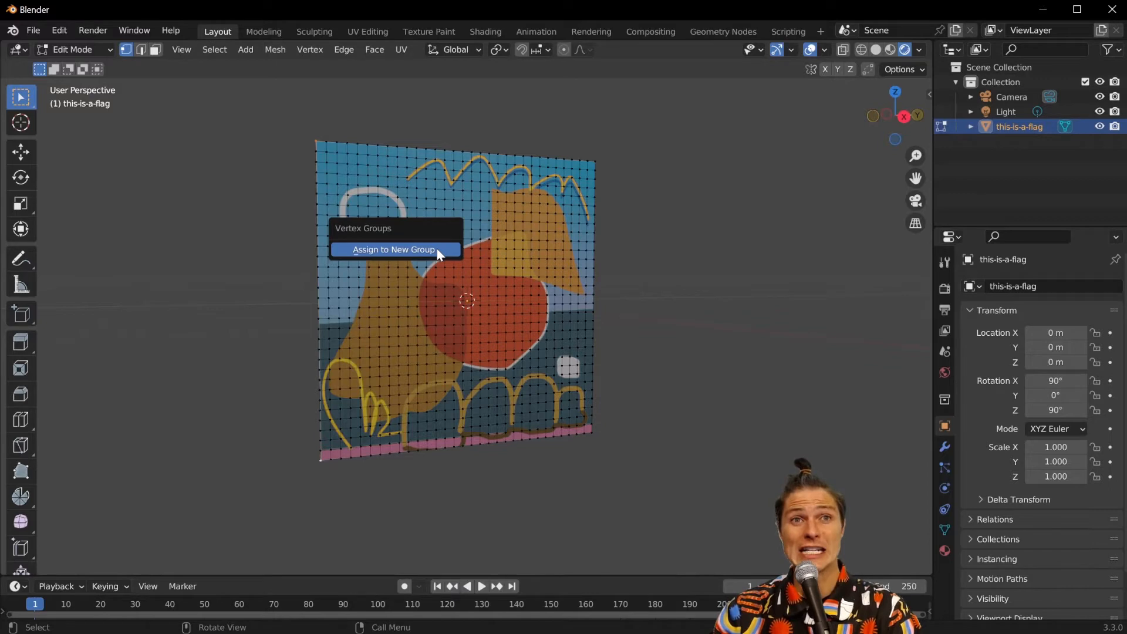
click(437, 250)
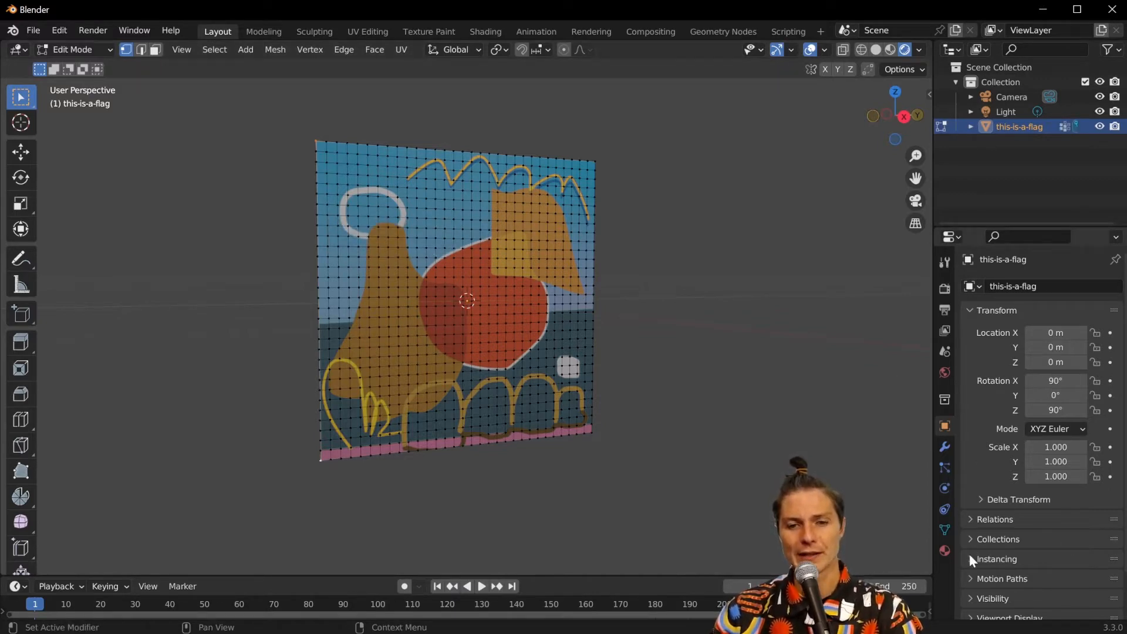
Rename the new vertex group to flag-pin and return to Object Mode
click(945, 531)
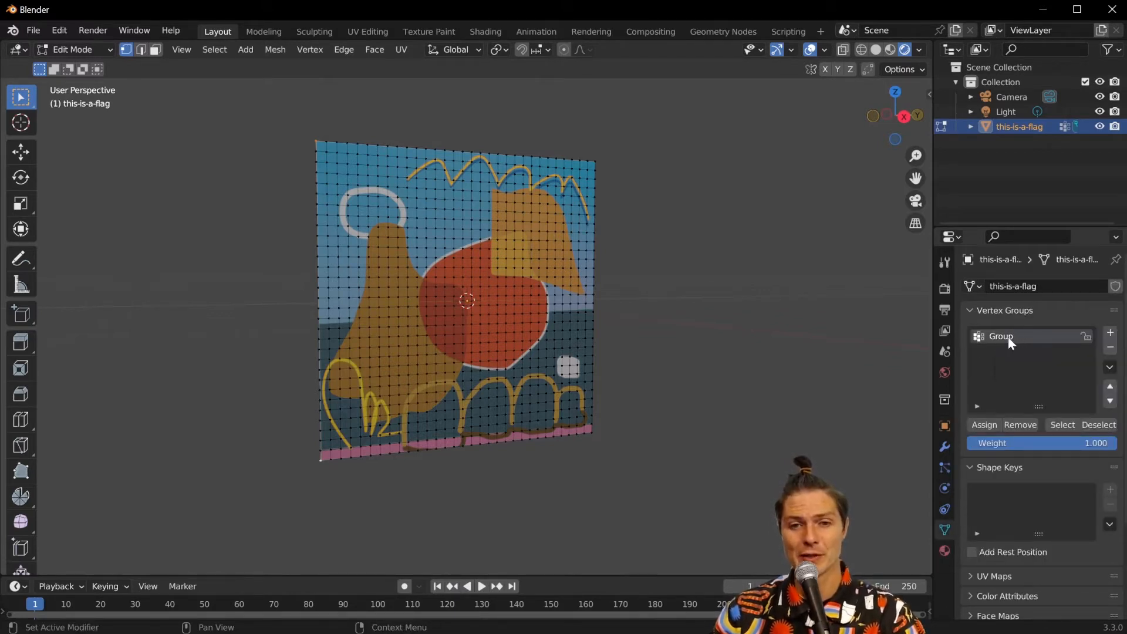
text(fl)
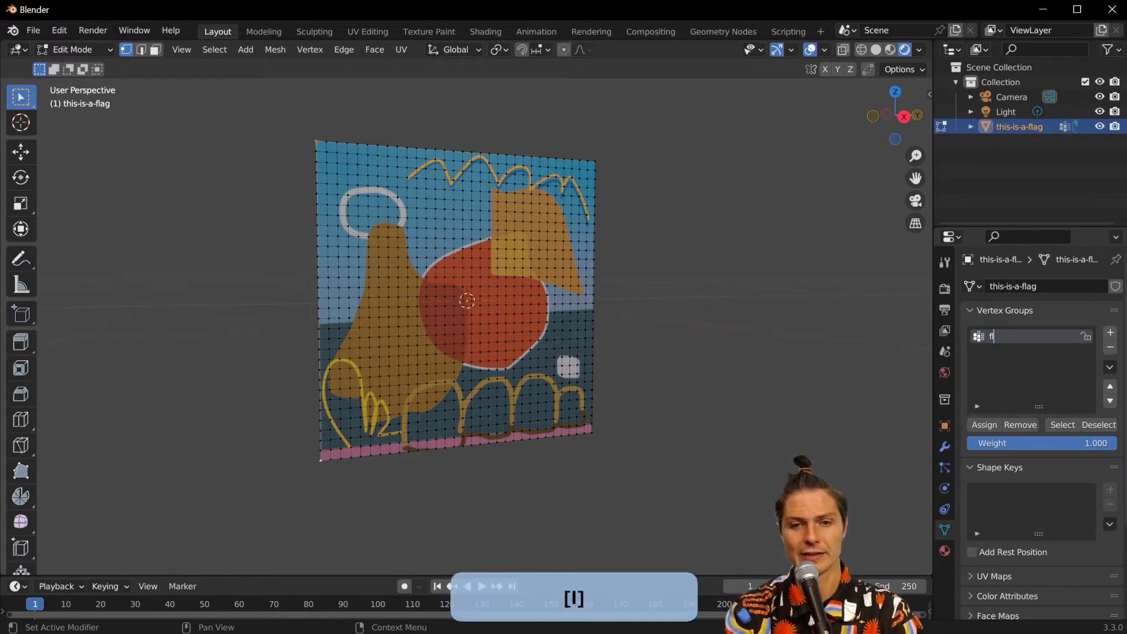
text(ag-pin)
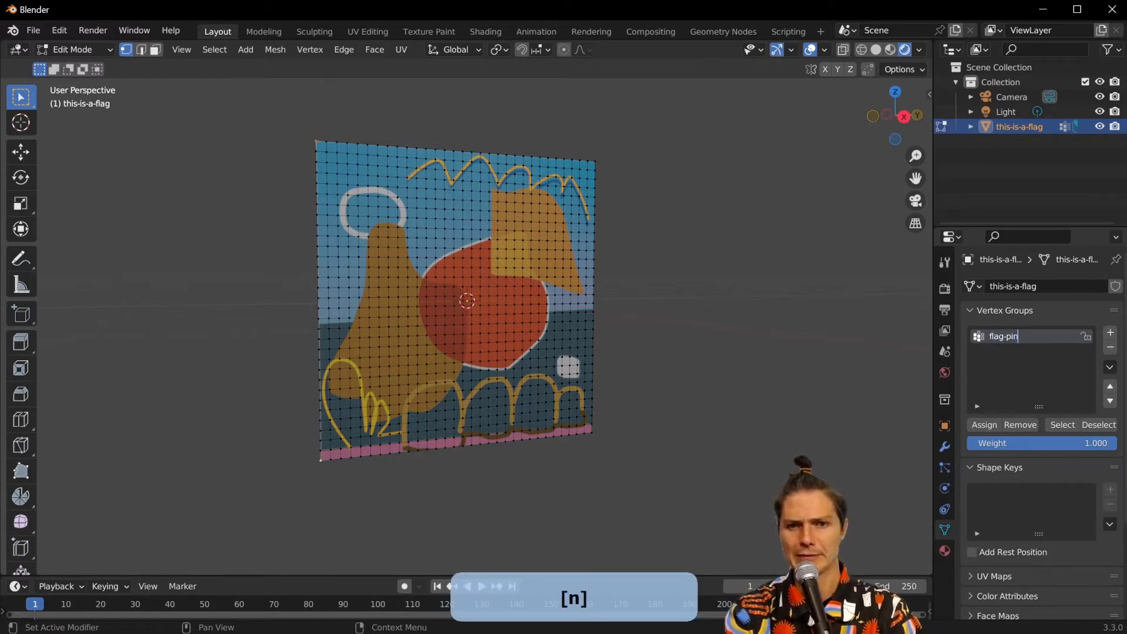
key(Return)
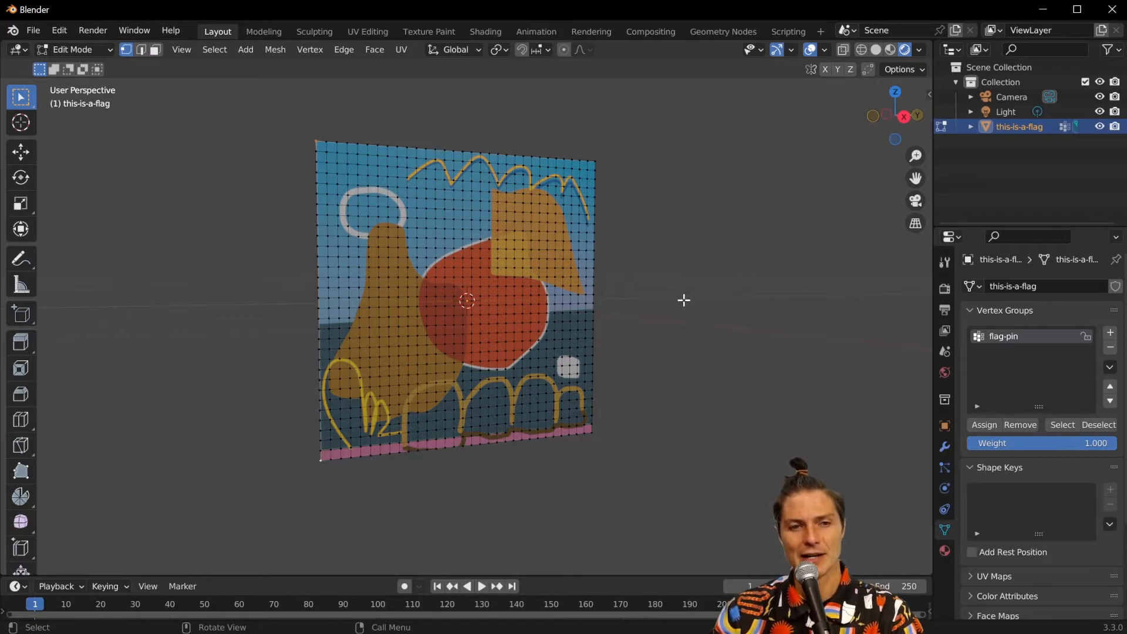
key(Return)
key(Tab)
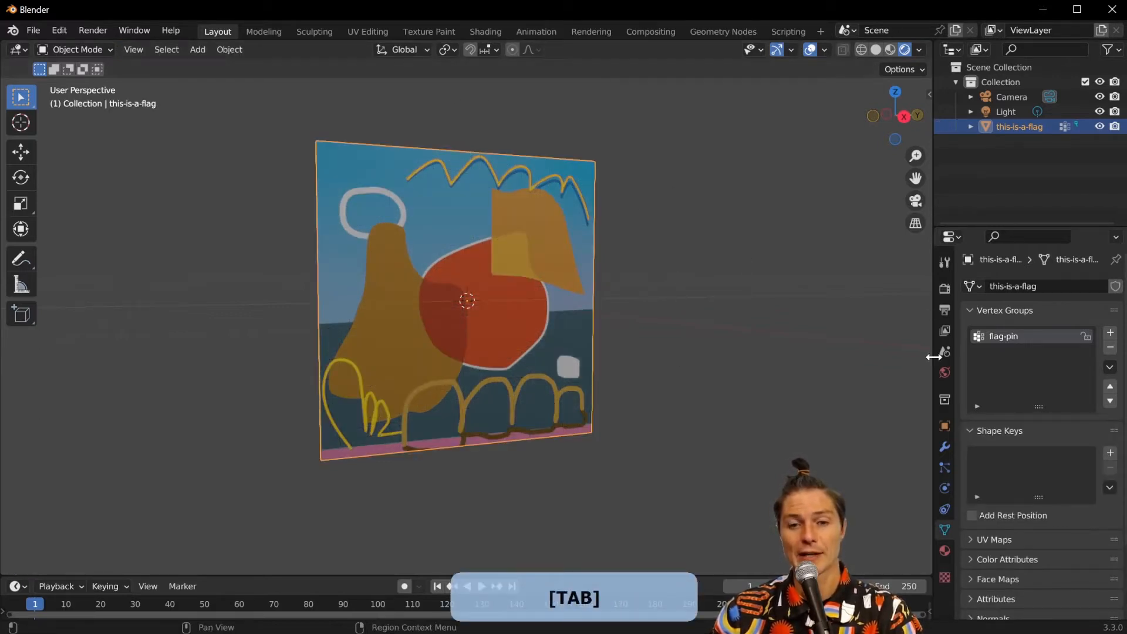
Add Cloth physics to the flag plane and look through its settings and presets
click(944, 488)
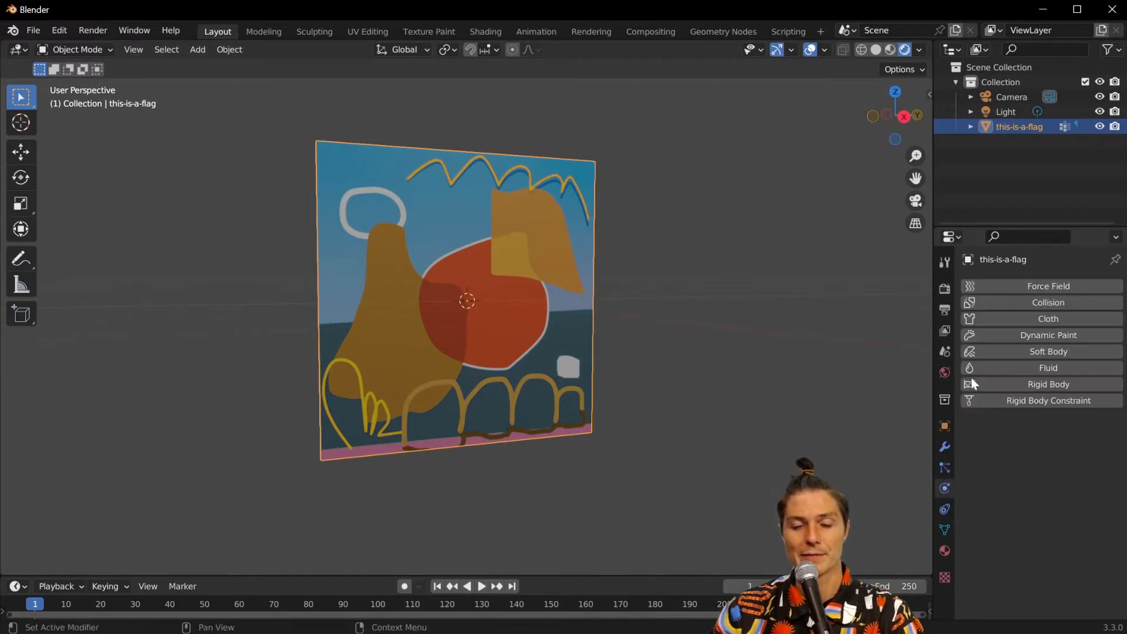
click(1058, 319)
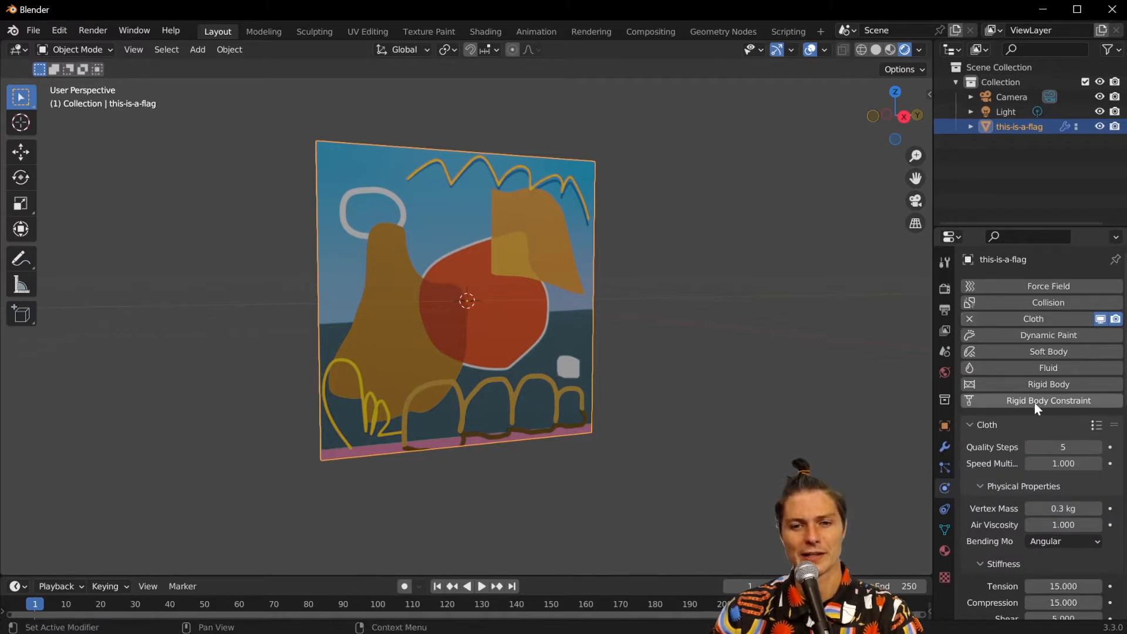
scroll(1035, 403, down, 3)
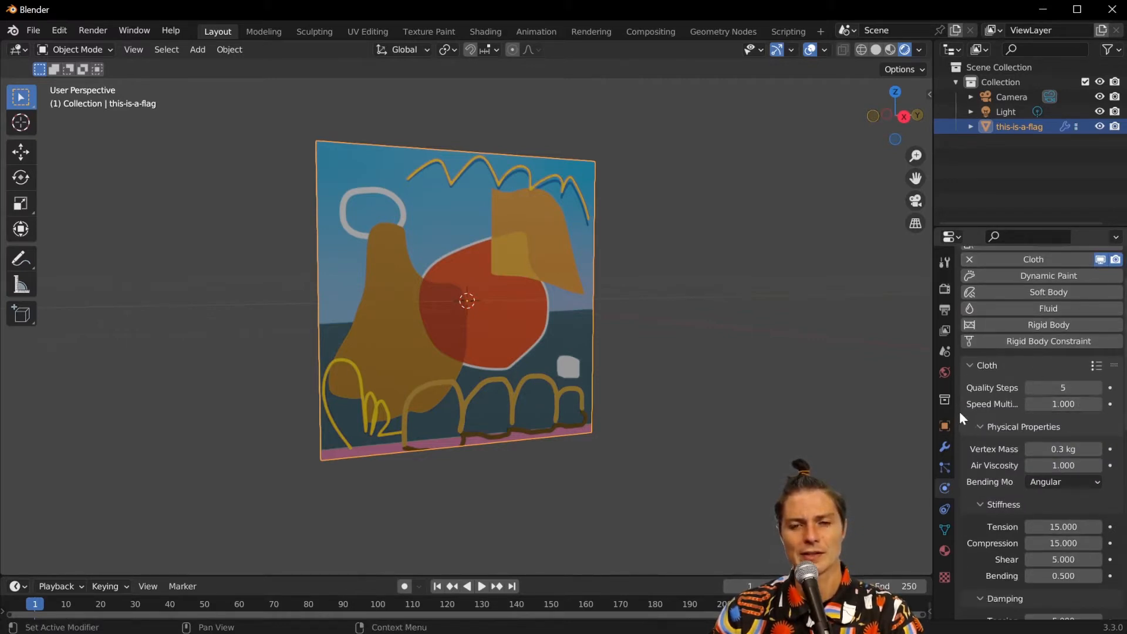
scroll(959, 411, down, 15)
scroll(971, 371, up, 10)
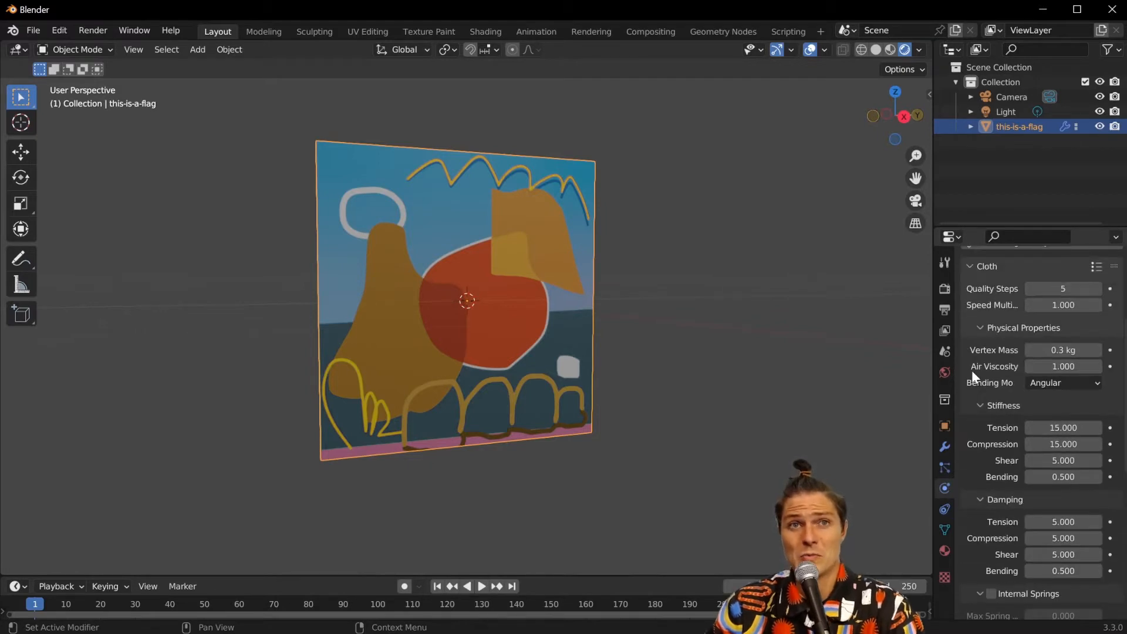
scroll(1007, 354, up, 5)
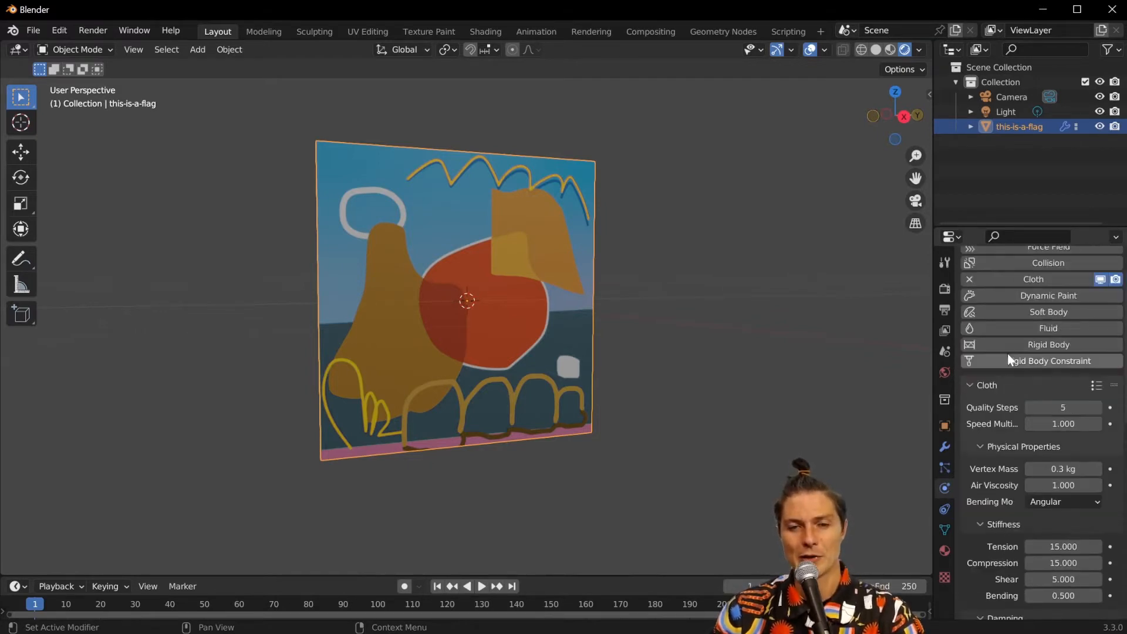
click(1095, 387)
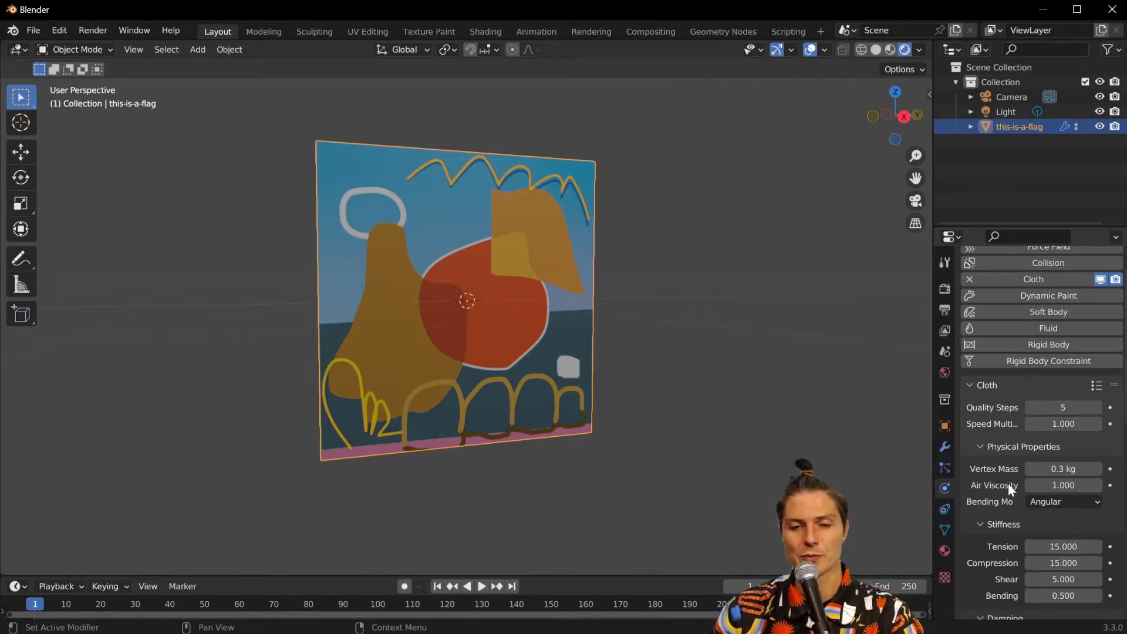
Assign the flag-pin vertex group as the Pin Group in the cloth's Shape settings
scroll(998, 478, down, 10)
scroll(971, 459, down, 8)
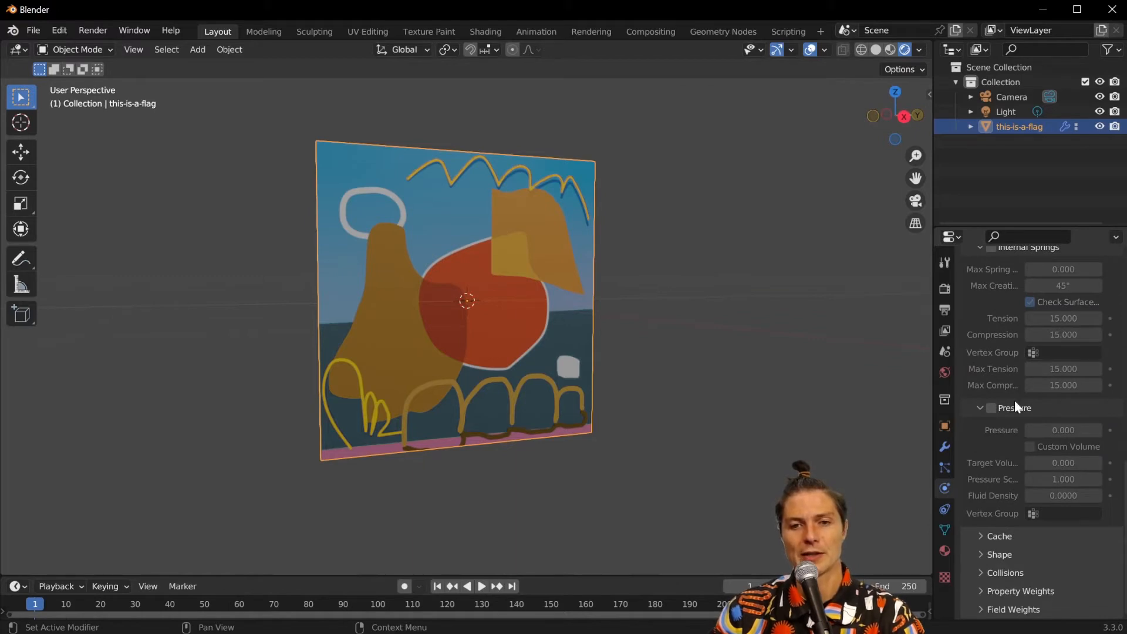
click(977, 554)
scroll(992, 540, down, 5)
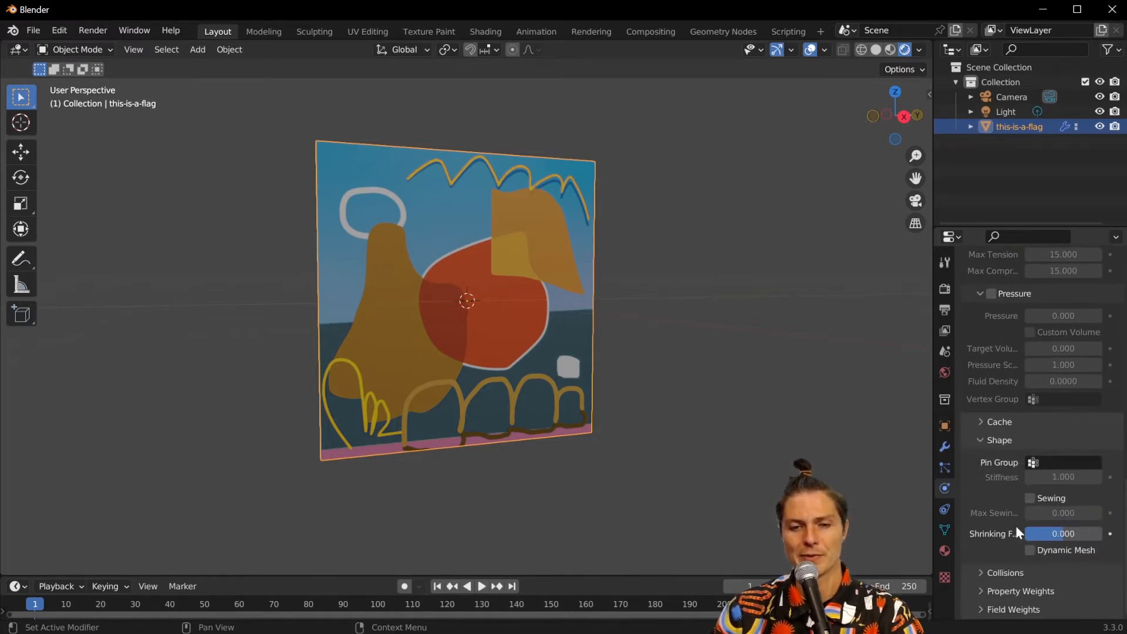
click(1033, 463)
click(970, 484)
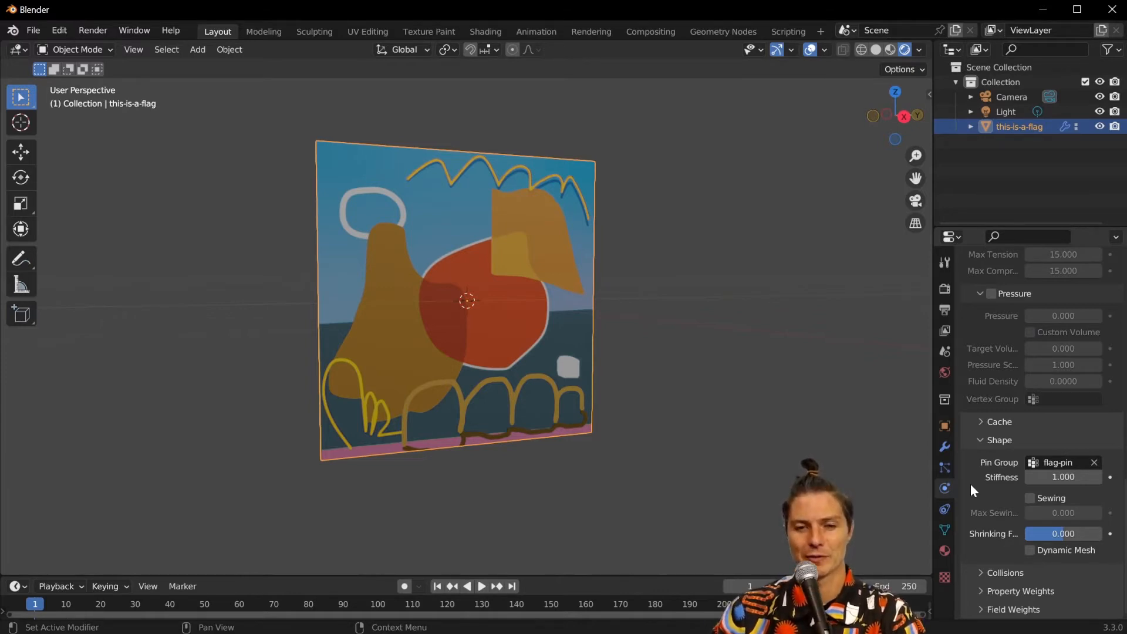
click(979, 438)
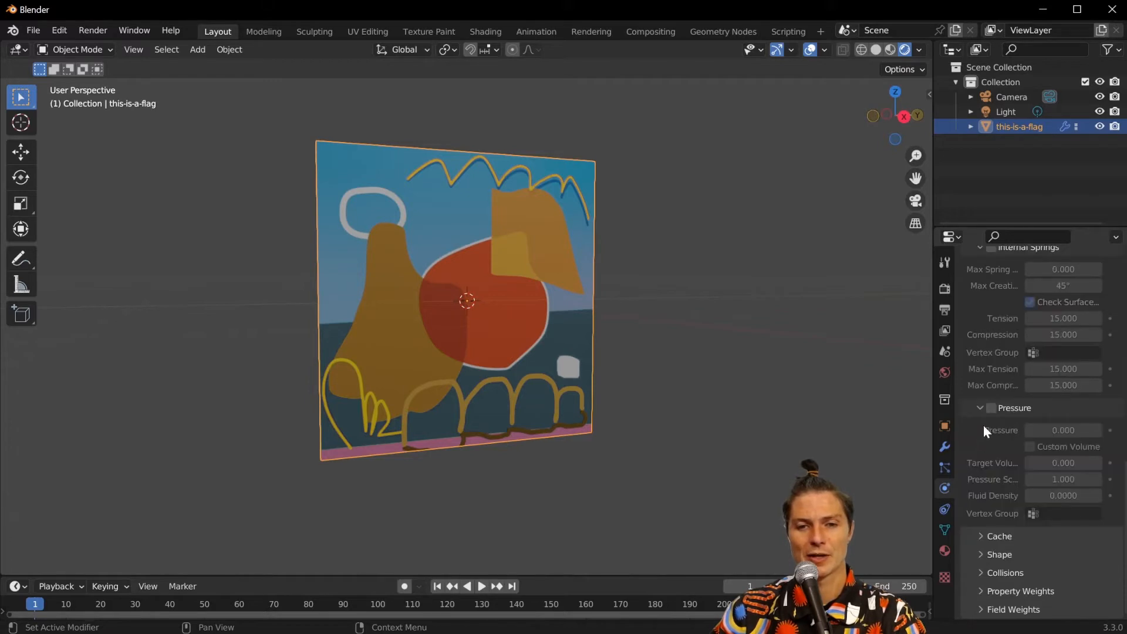
click(979, 552)
scroll(990, 576, down, 5)
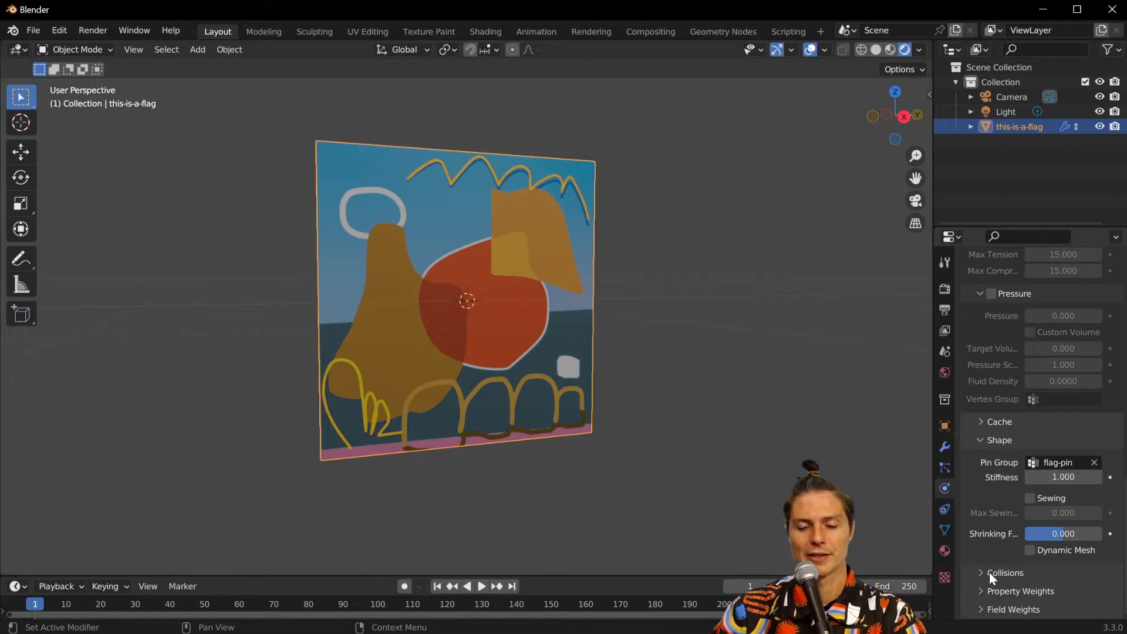
click(982, 439)
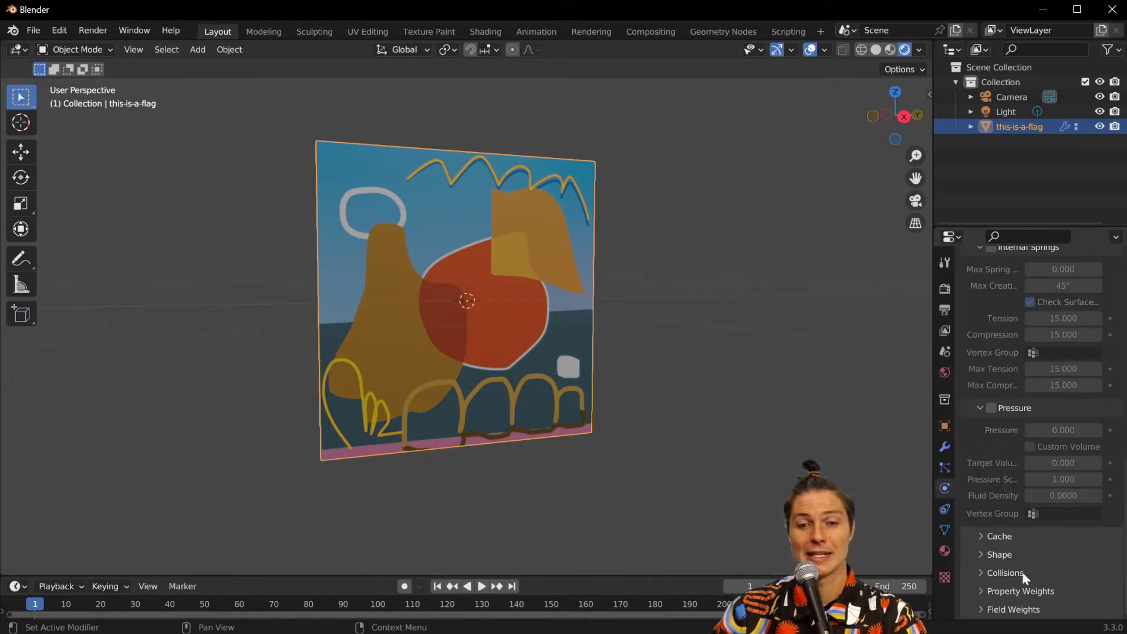
Set the cloth's Object Collisions distance to 0.0015 m
click(981, 572)
scroll(998, 561, down, 9)
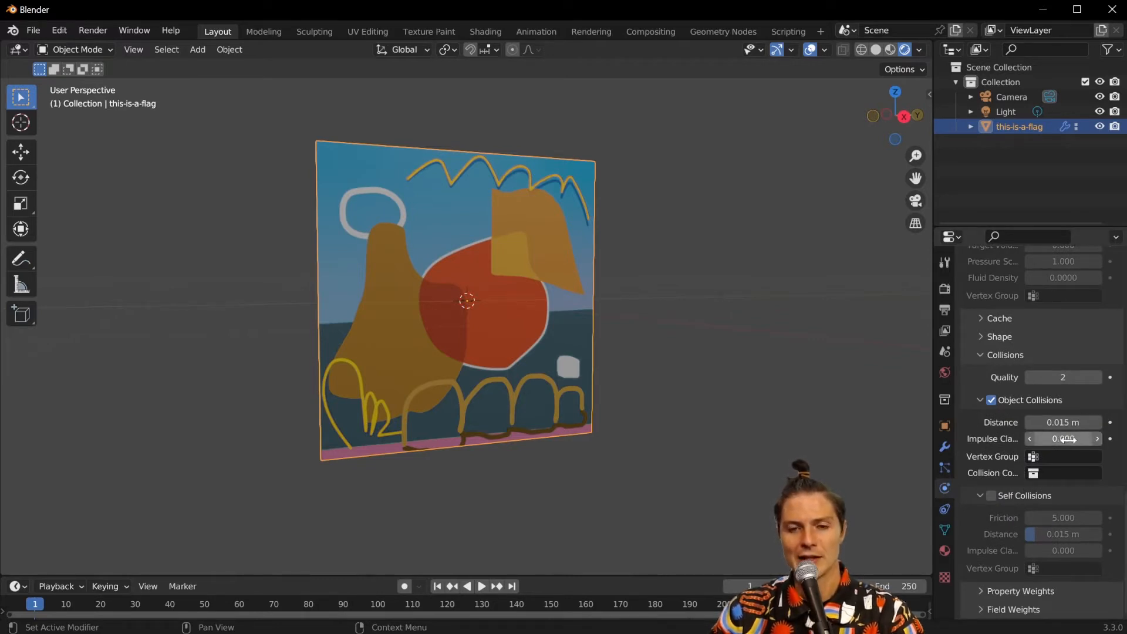
click(999, 492)
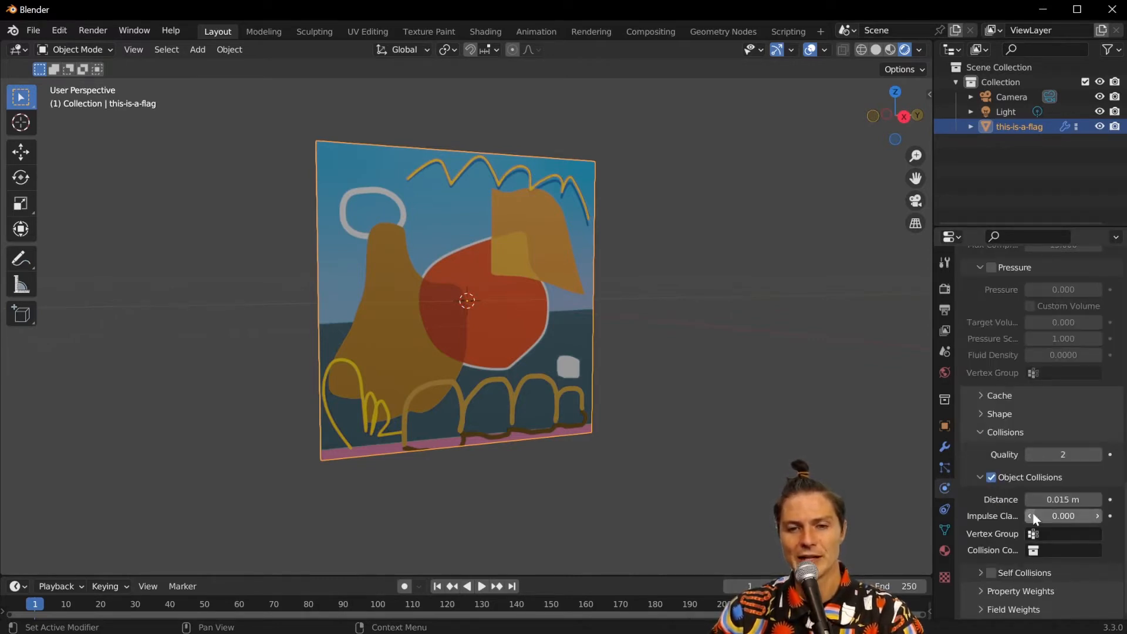
click(1043, 500)
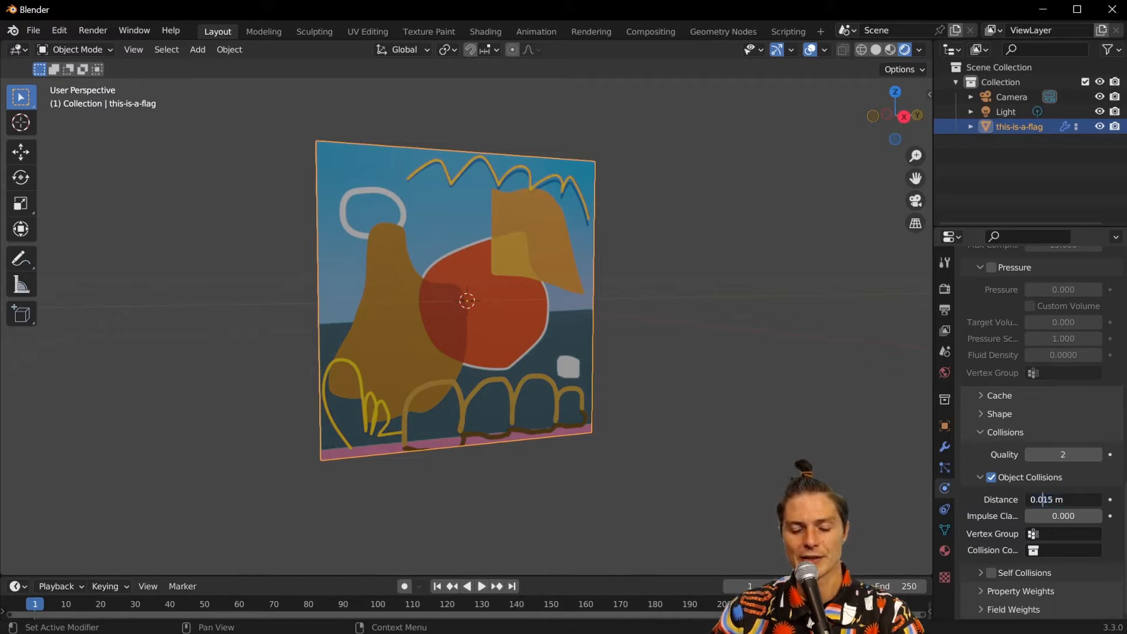
text(0)
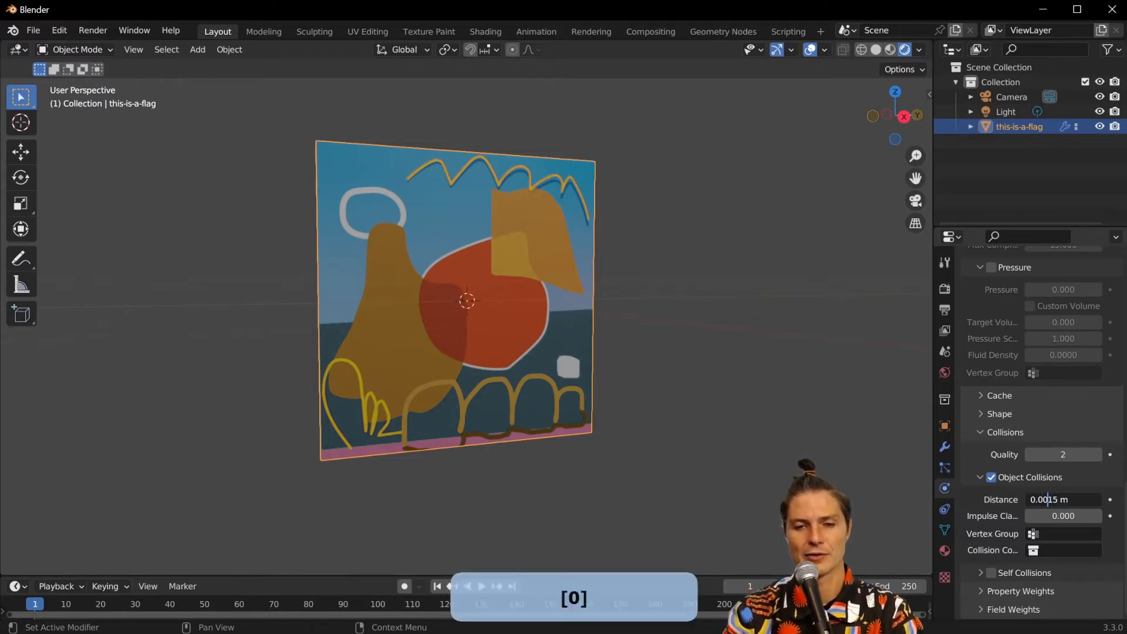
click(1091, 476)
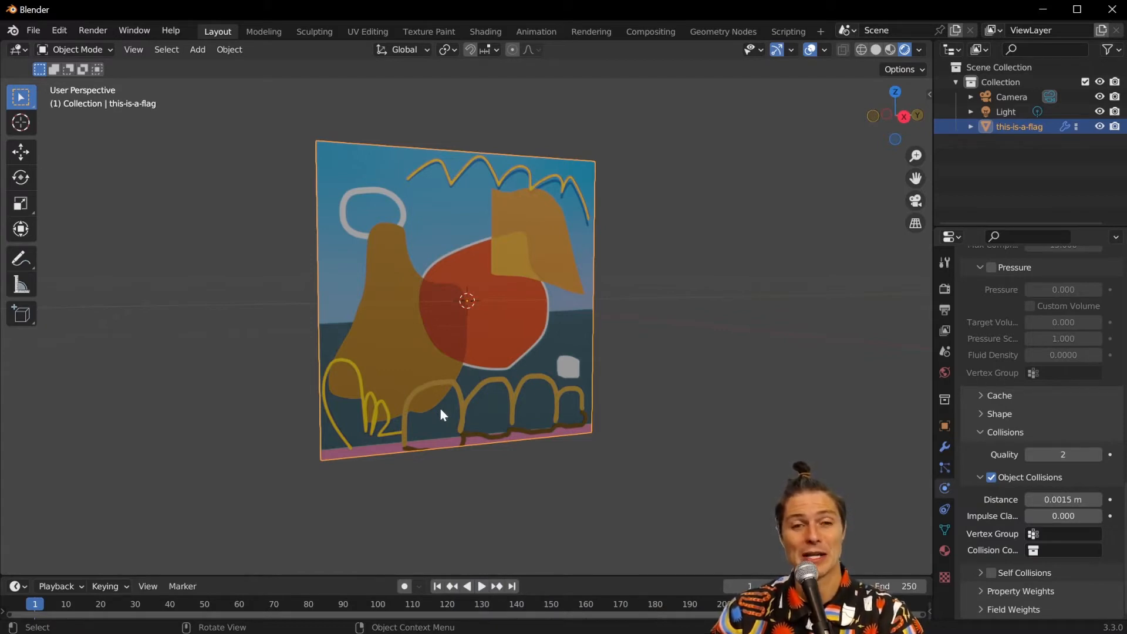
Play the cloth simulation twice to check how the pinned flag falls, returning to the first frame each time
key(space)
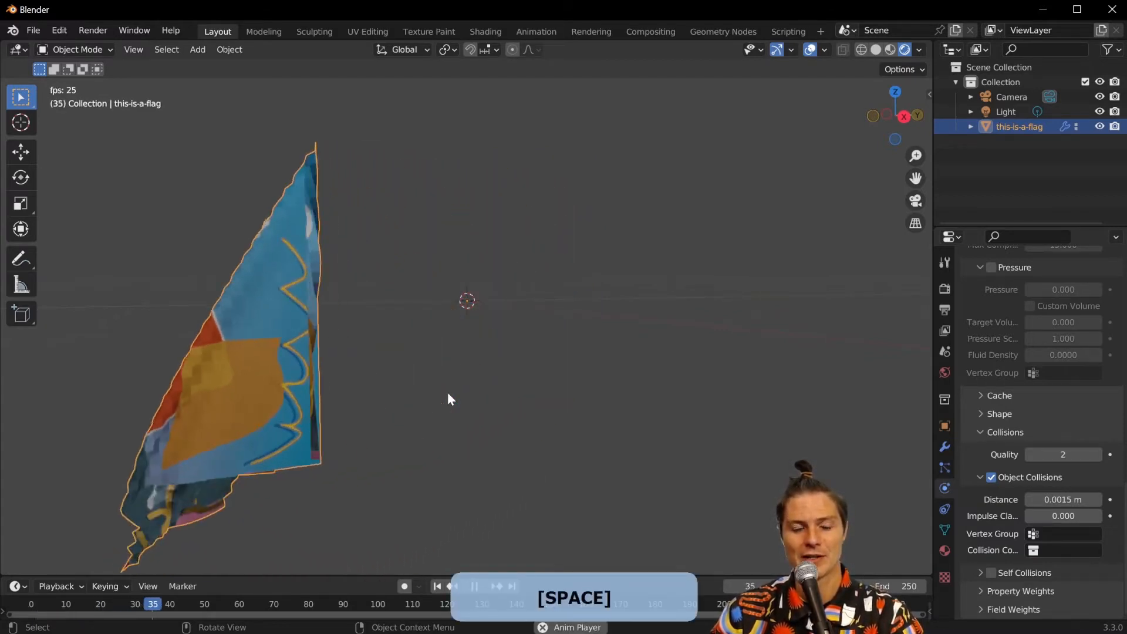
key(space)
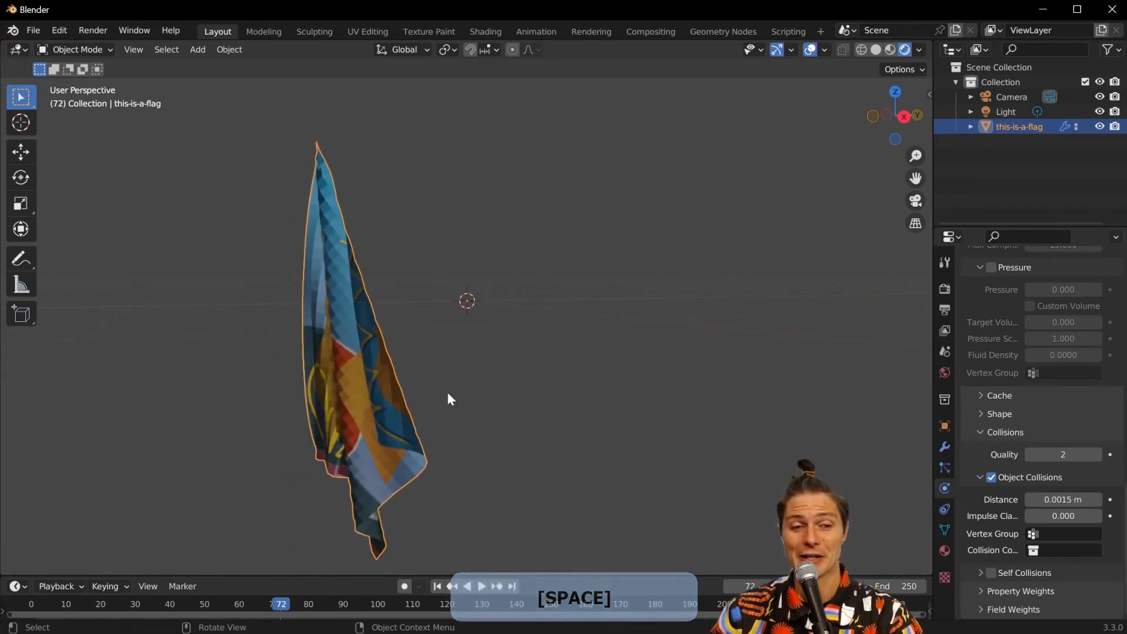
click(437, 587)
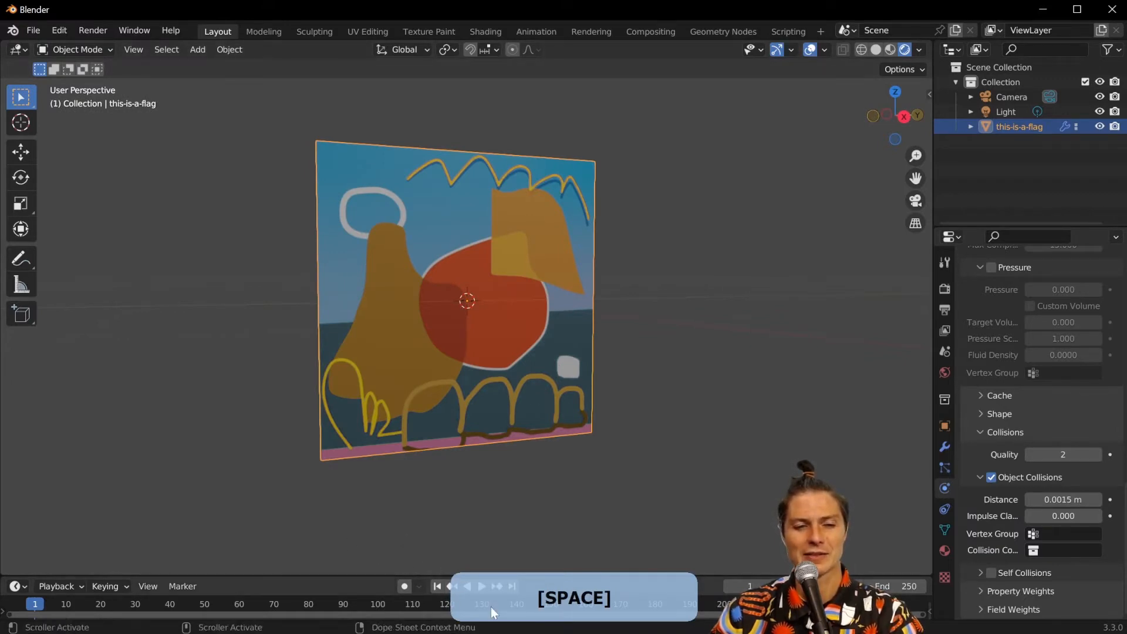
drag(491, 607, 643, 495)
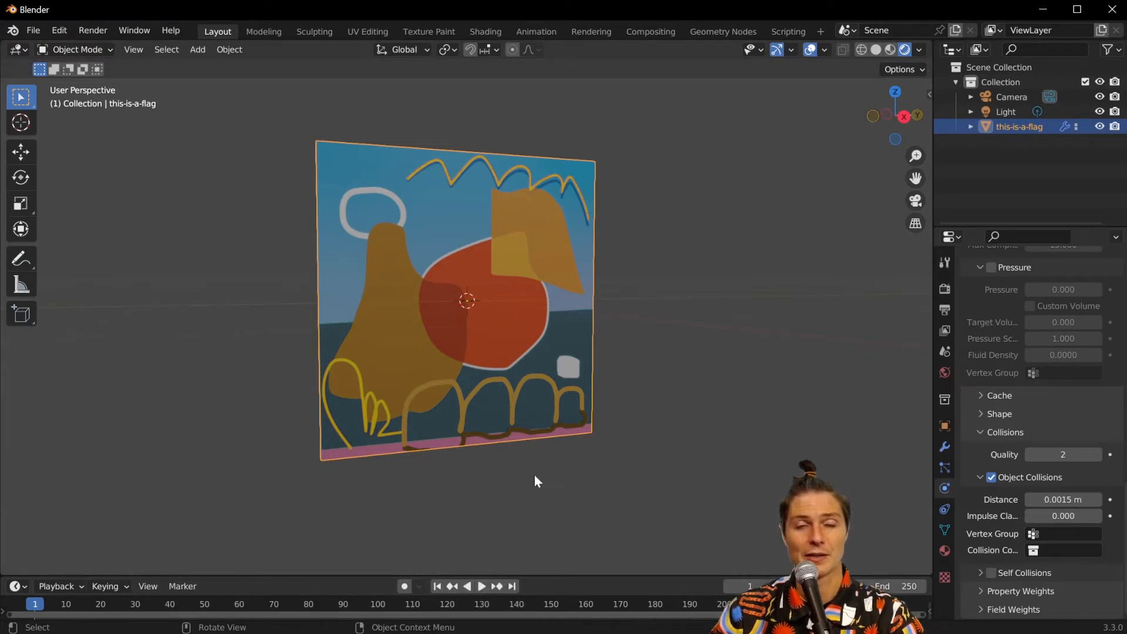
key(space)
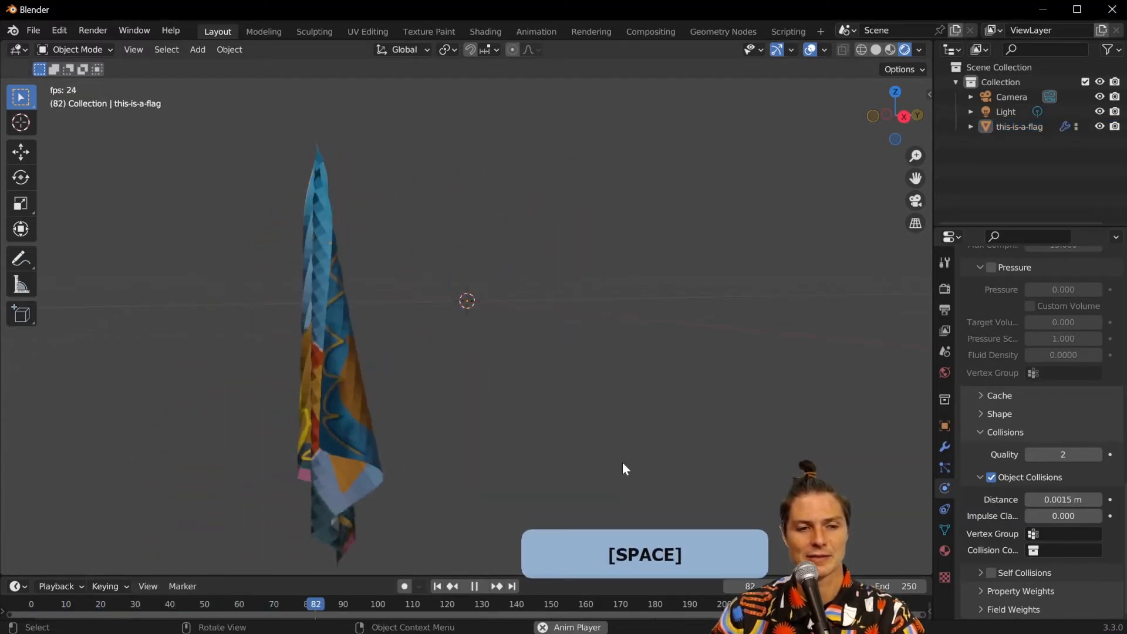
key(space)
click(438, 586)
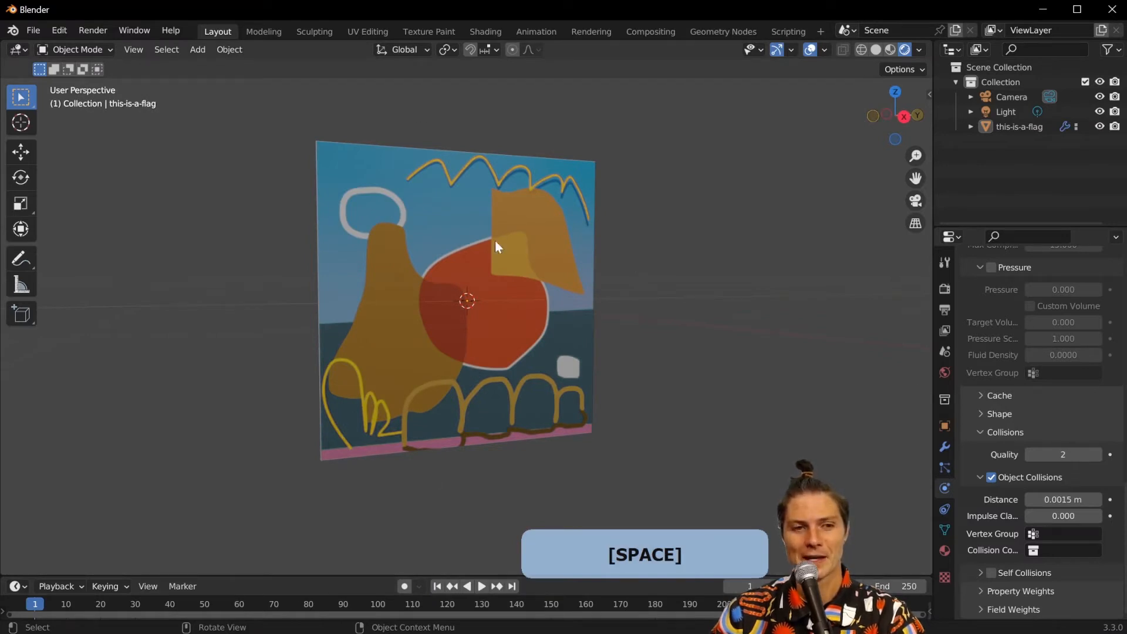
Add a Subdivision Surface modifier to the flag below its Cloth modifier
click(507, 252)
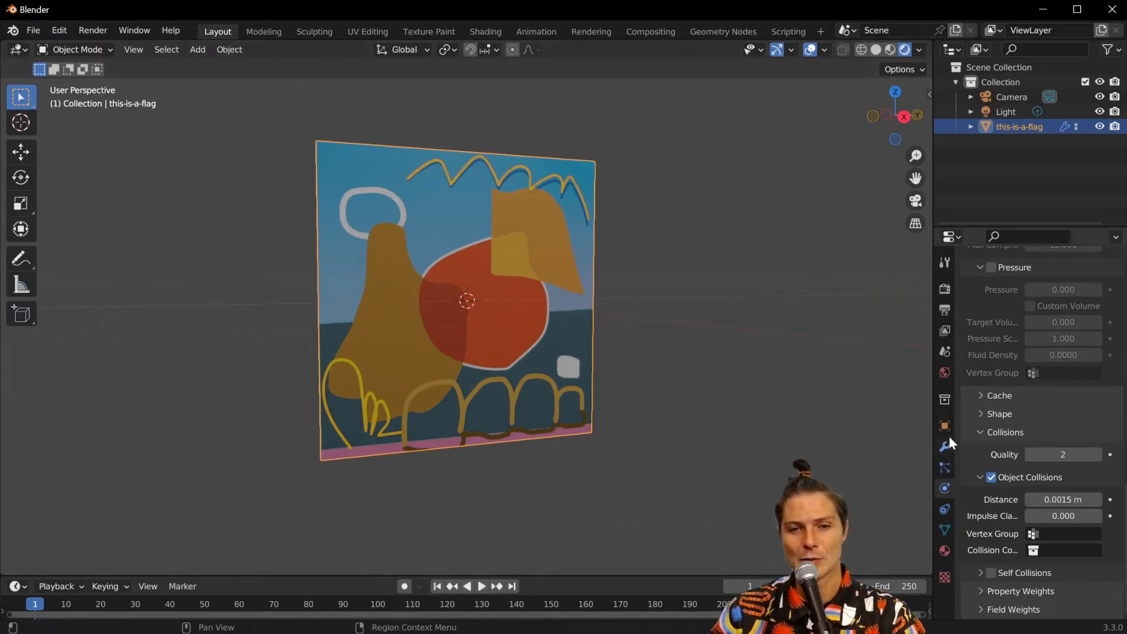
click(939, 449)
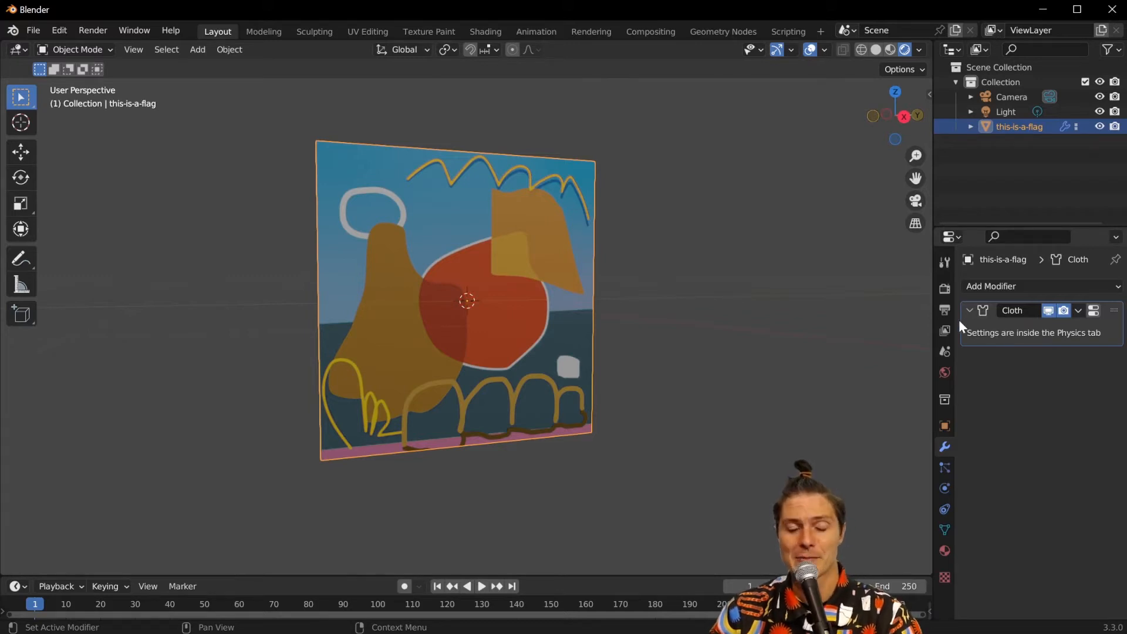
click(1032, 285)
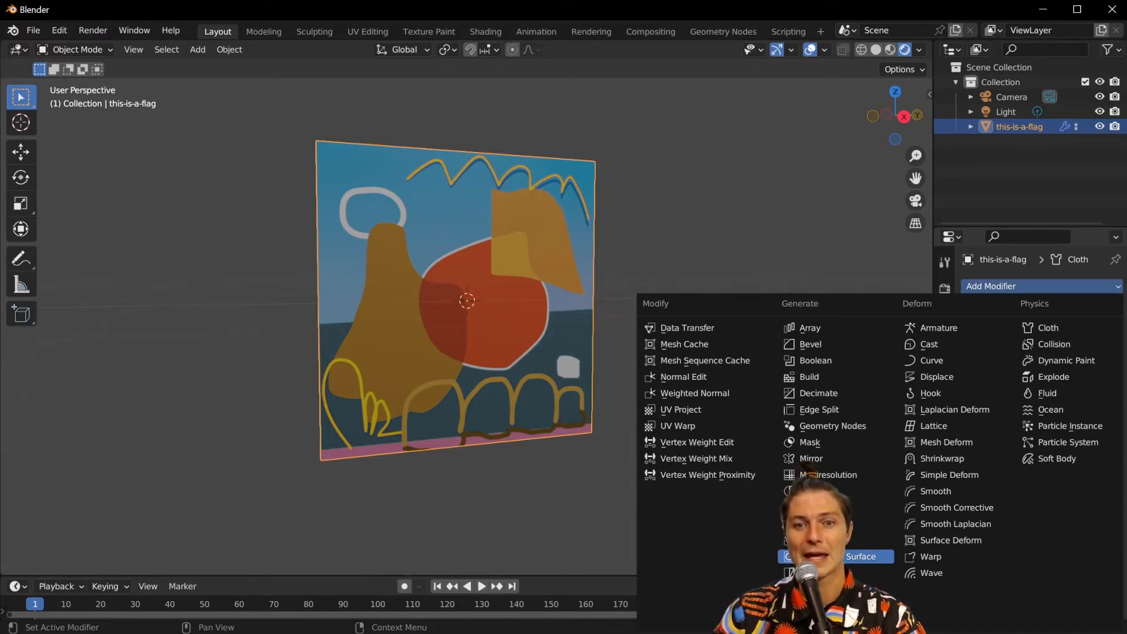
click(888, 557)
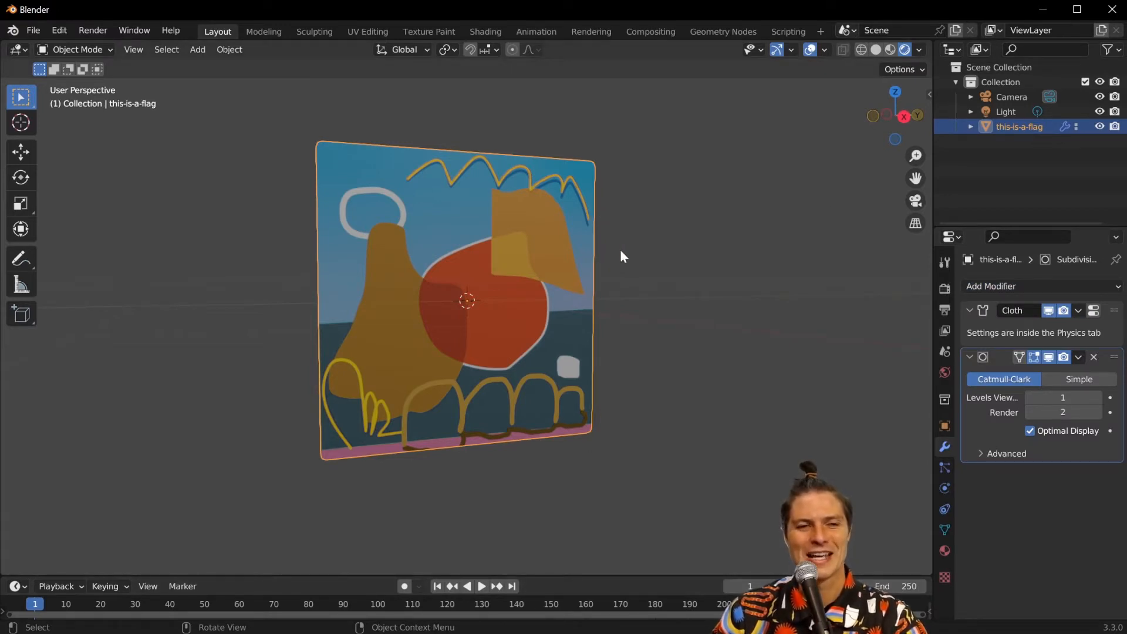
click(1049, 358)
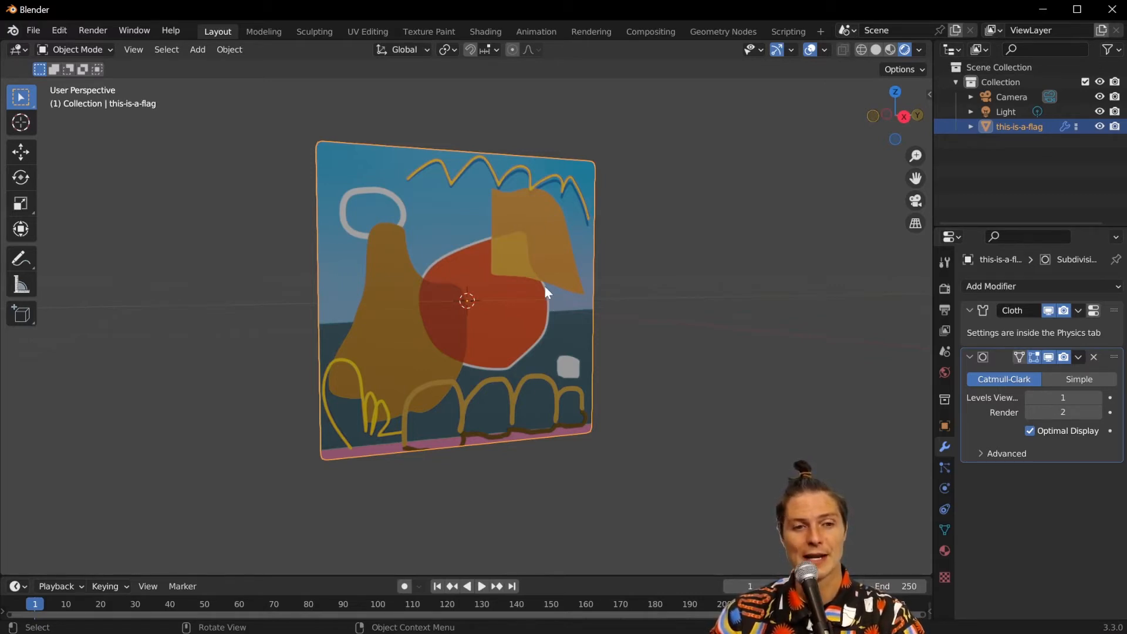
Play the simulation, compare the draped flag with and without viewport subdivision, and return to the first frame
key(space)
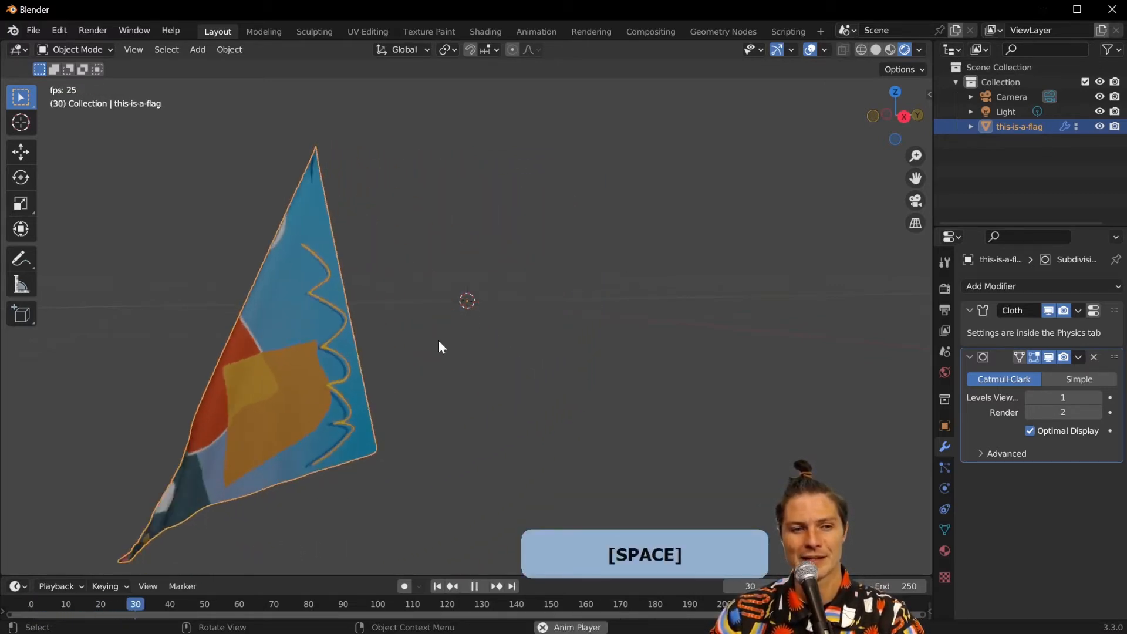
key(space)
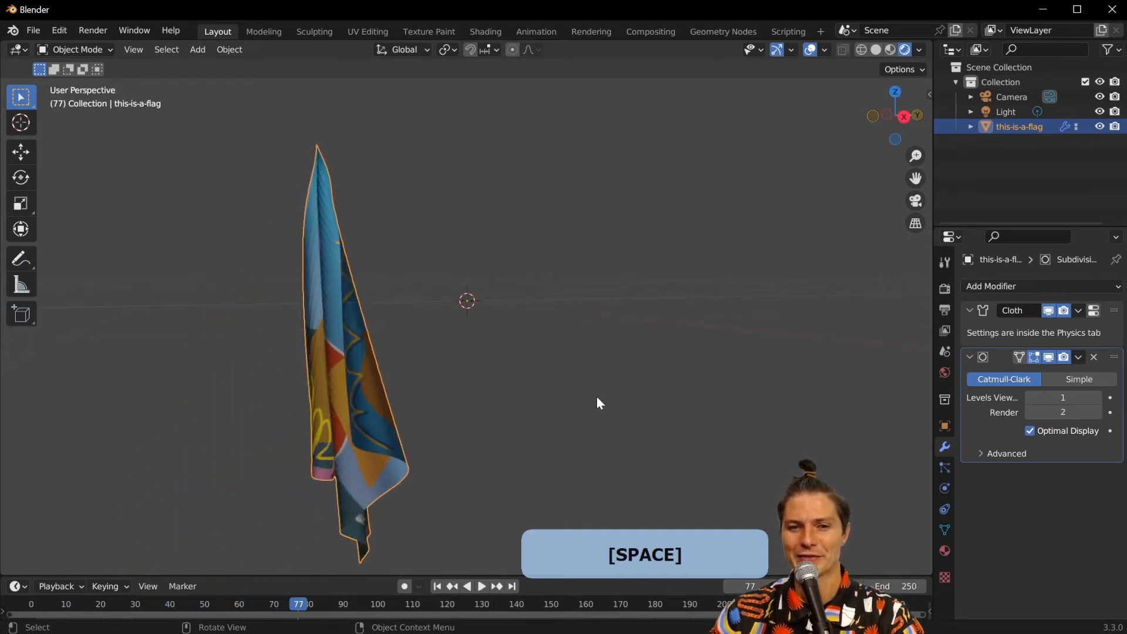
click(1048, 357)
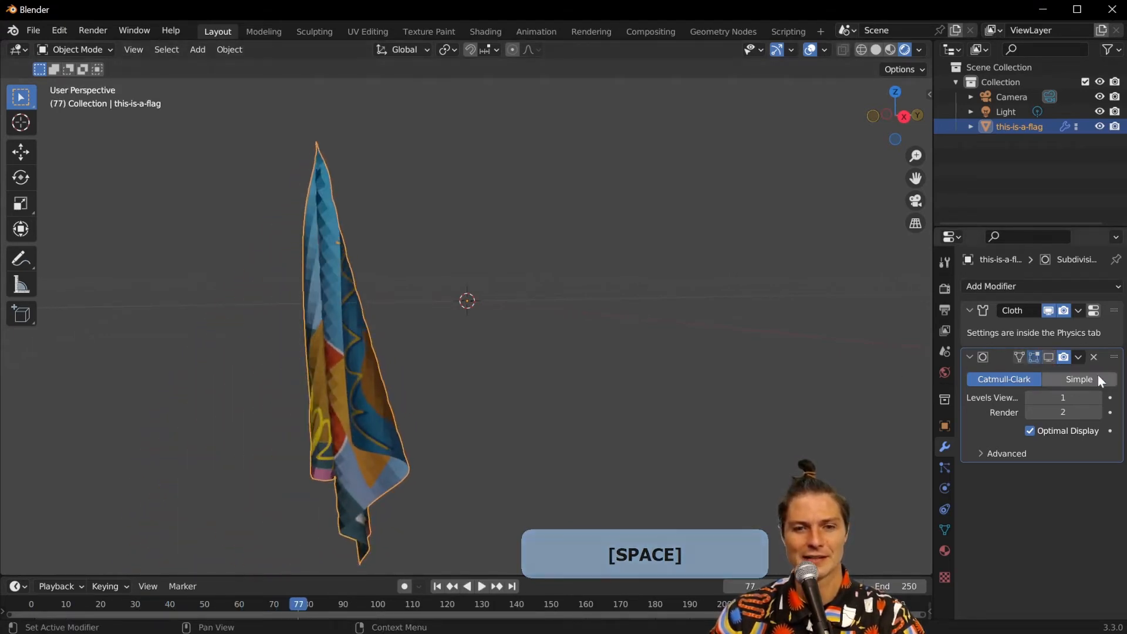
click(1049, 357)
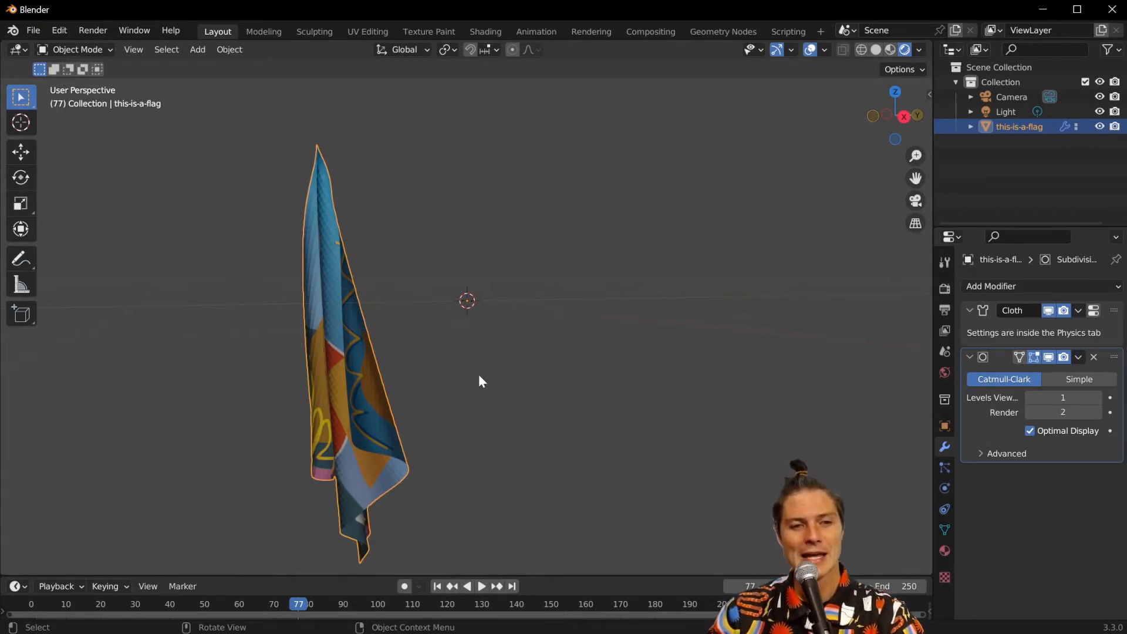
click(437, 586)
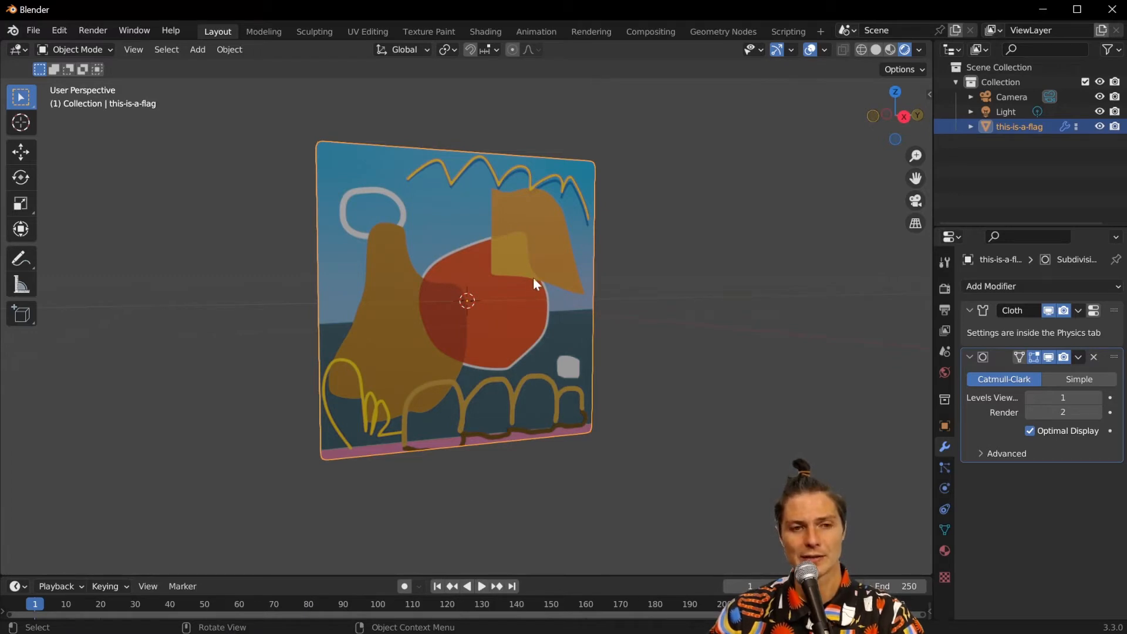
Apply Shade Smooth to the flag, preview the cloth simulation and return to the first frame
right_click(510, 307)
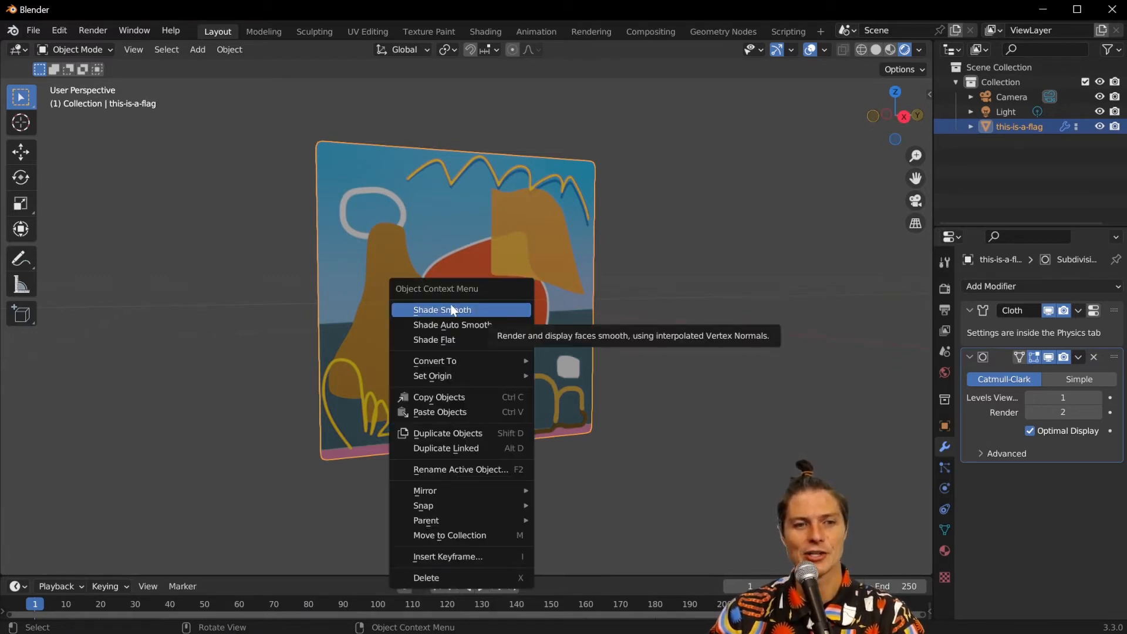
click(505, 309)
key(space)
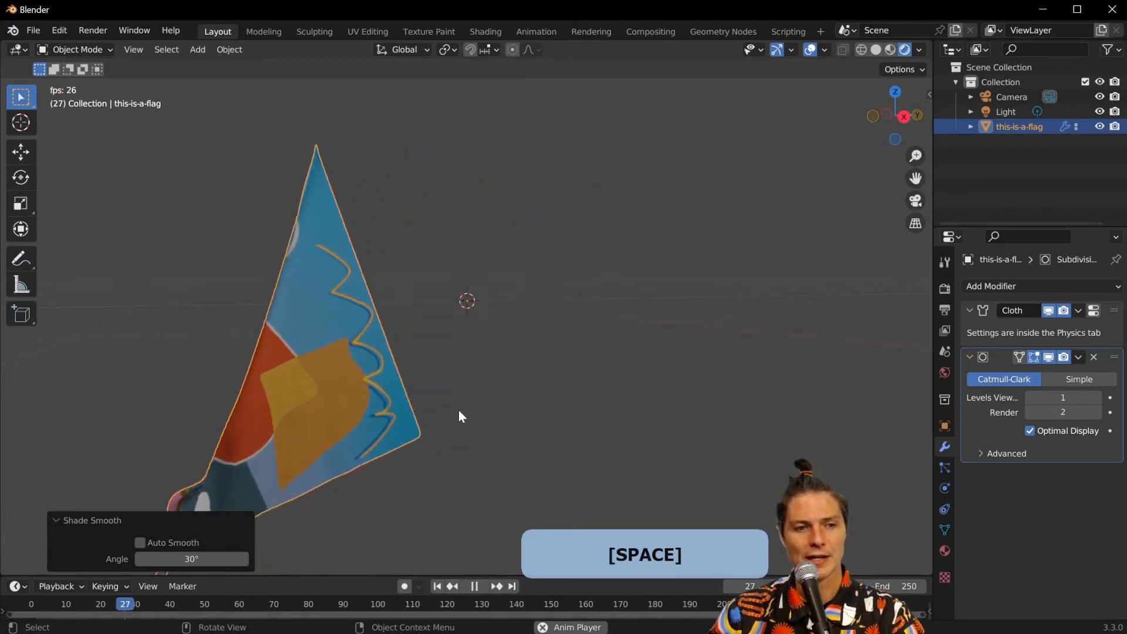
key(space)
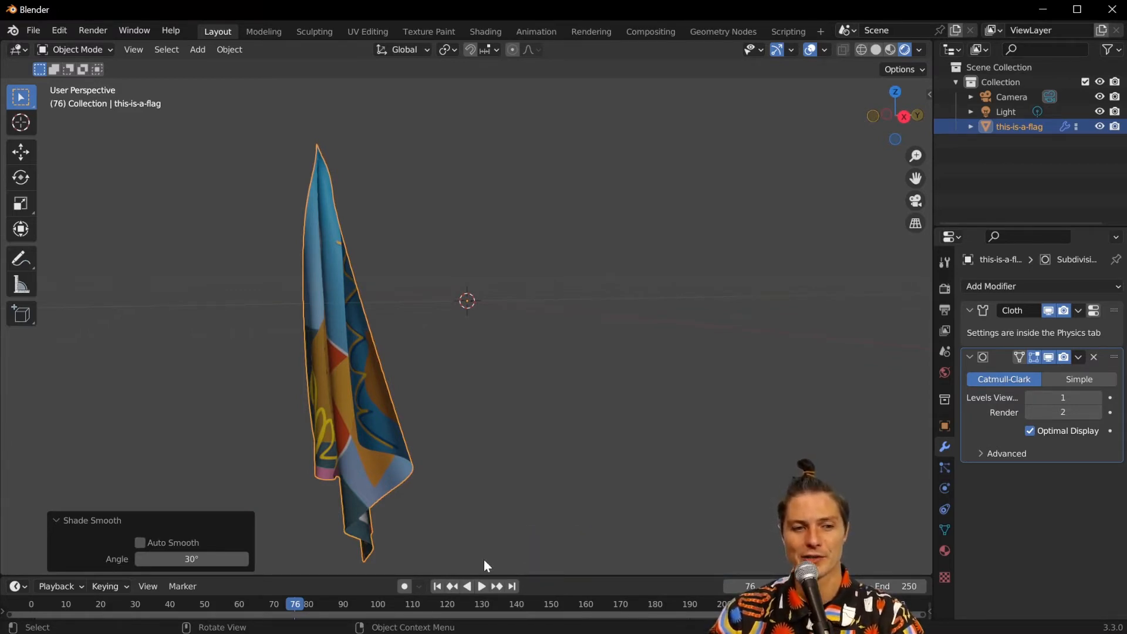
click(439, 587)
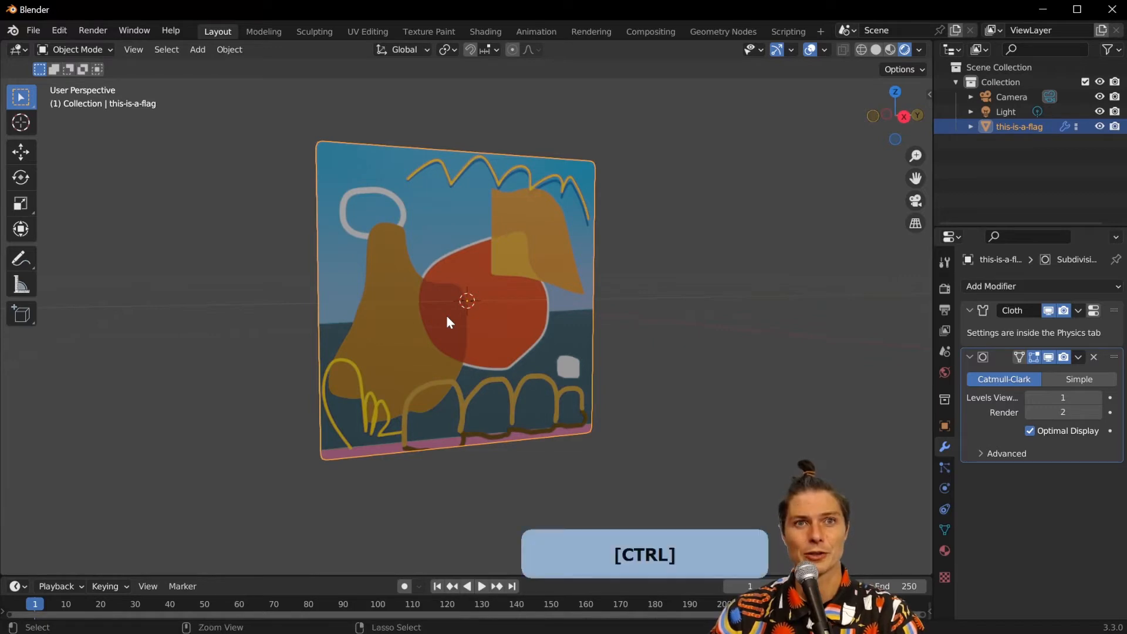
Save the project to the Desktop as flag.blend
key(ctrl+s)
click(386, 540)
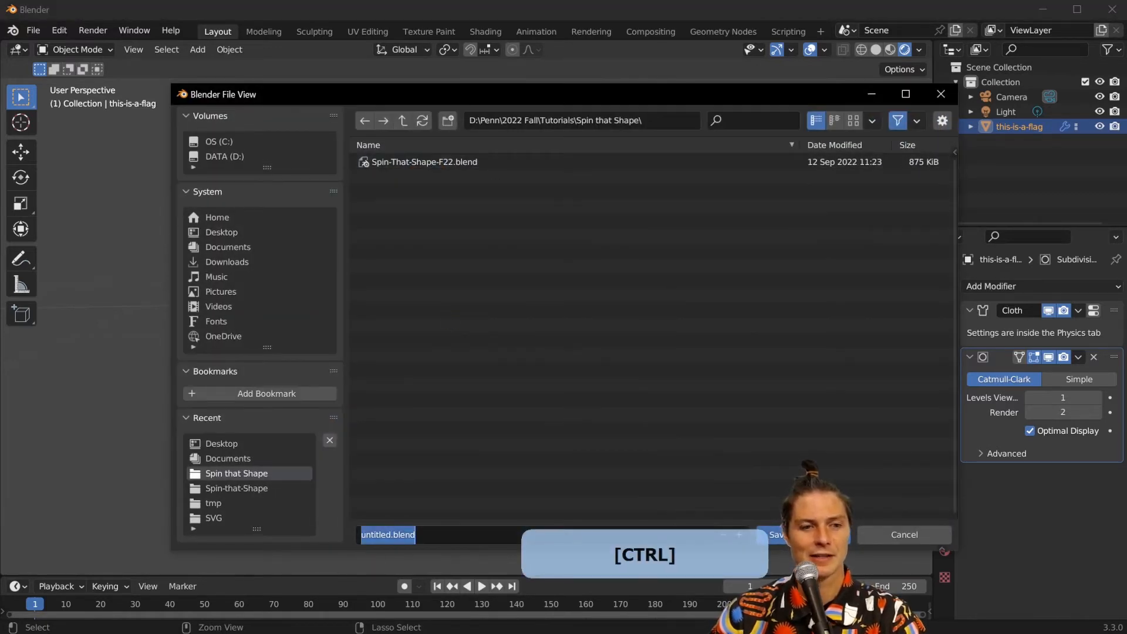
drag(391, 535, 360, 535)
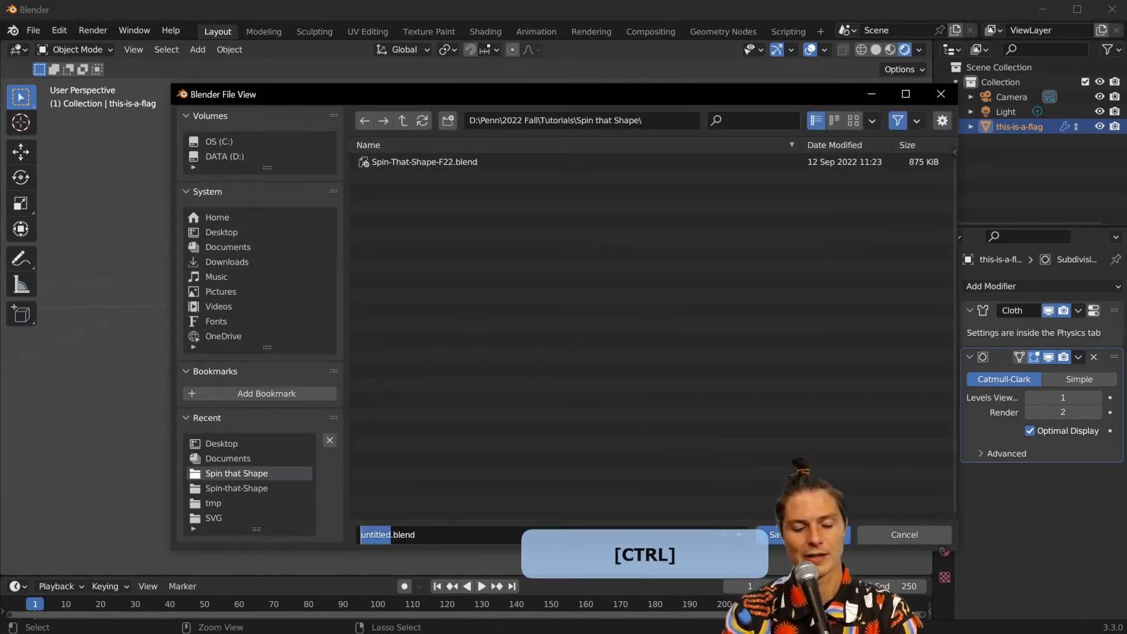
text(flag)
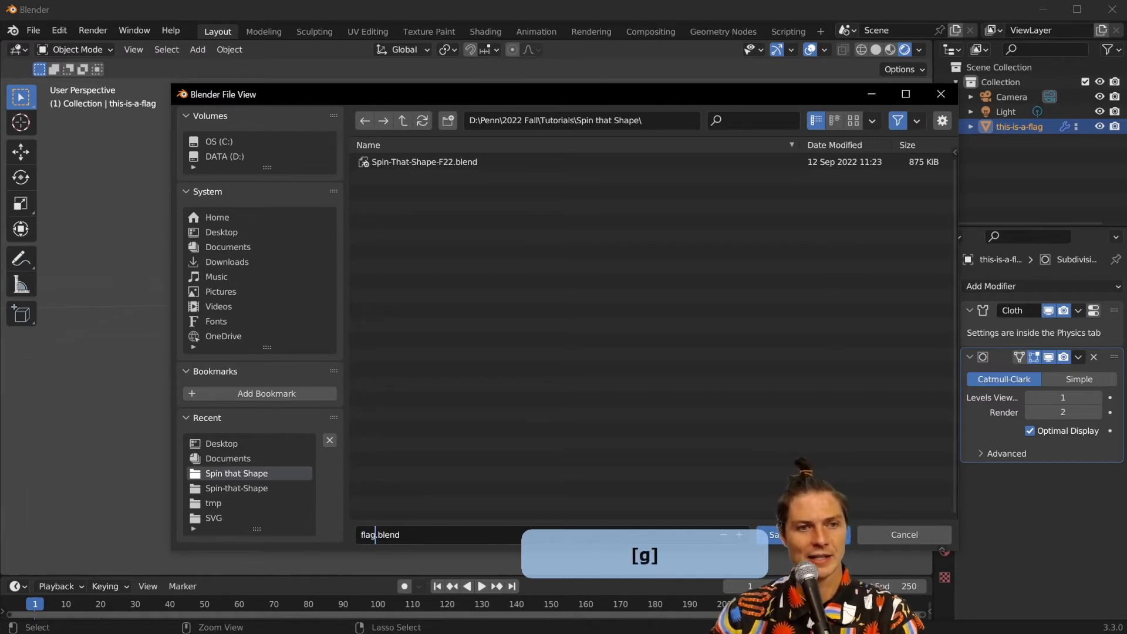
click(241, 235)
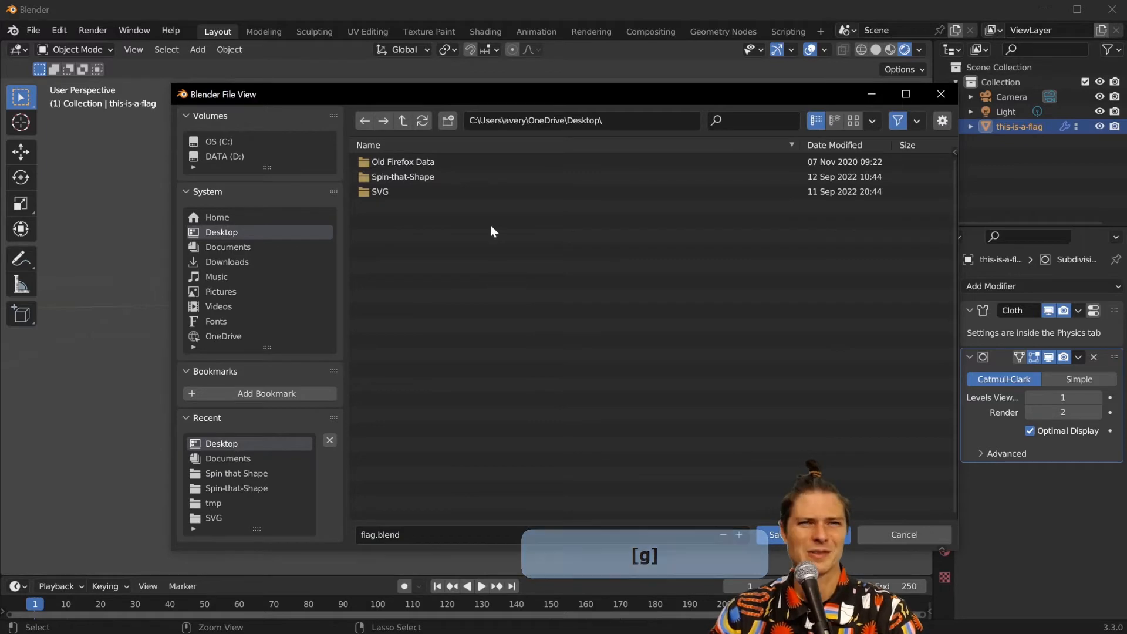
click(775, 535)
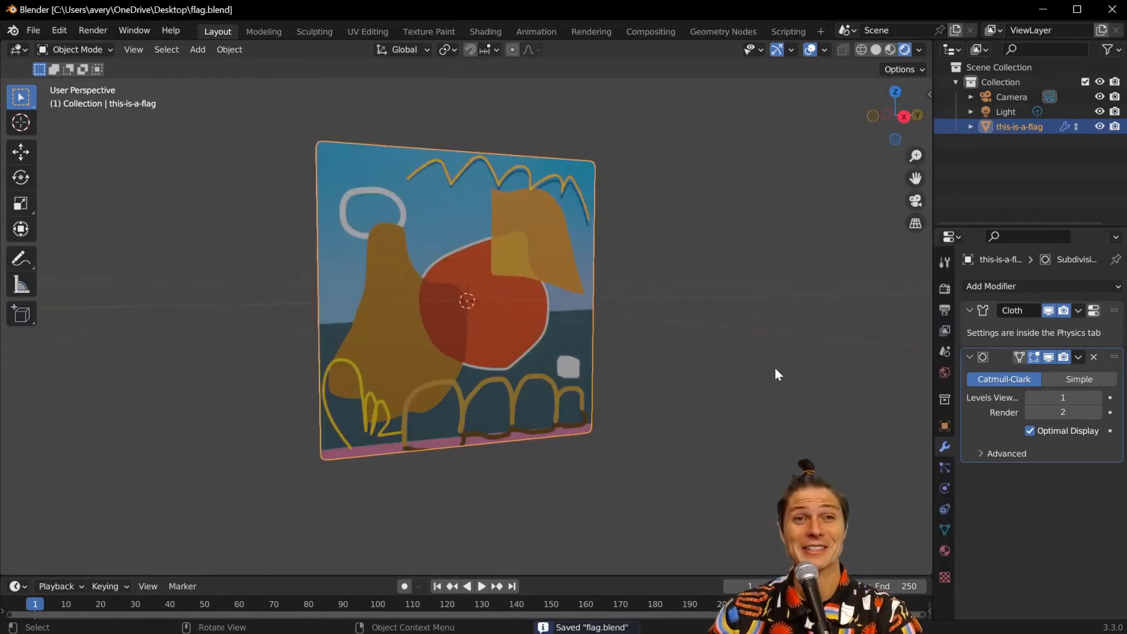
Enable Ambient Occlusion, Bloom and Motion Blur in the scene's Eevee render settings
scroll(727, 370, down, 4)
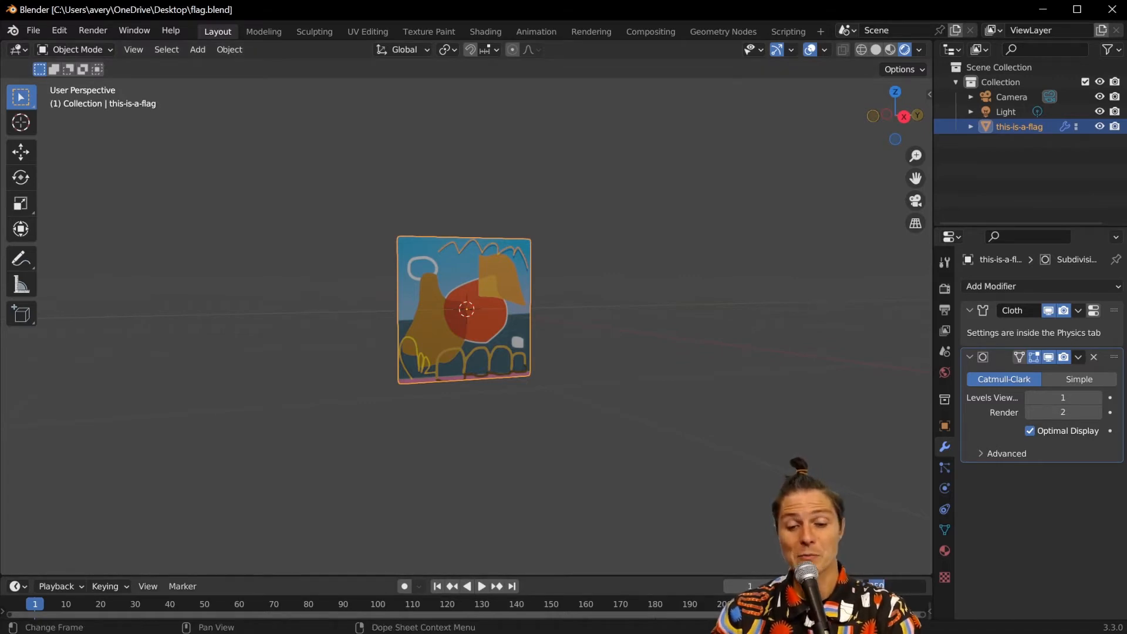
key(Return)
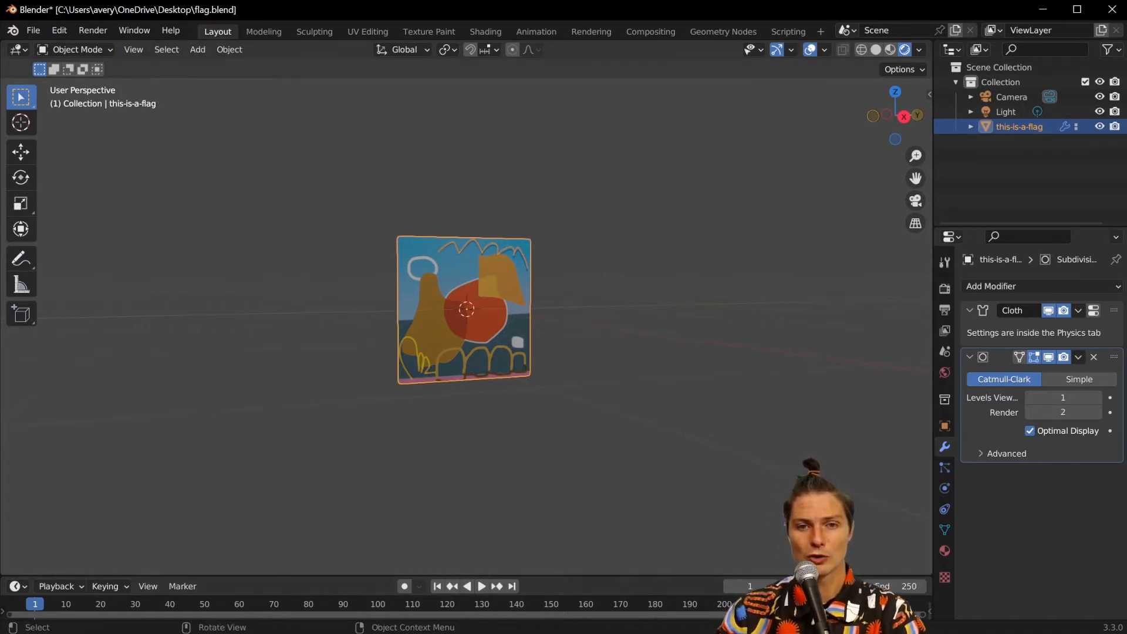
click(945, 289)
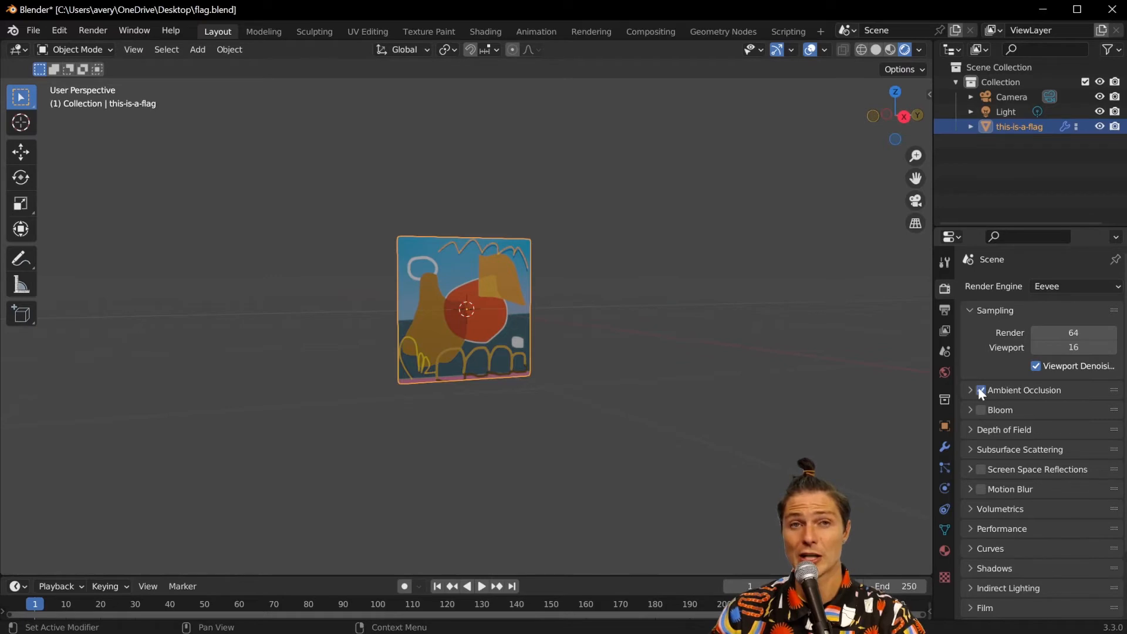
click(982, 489)
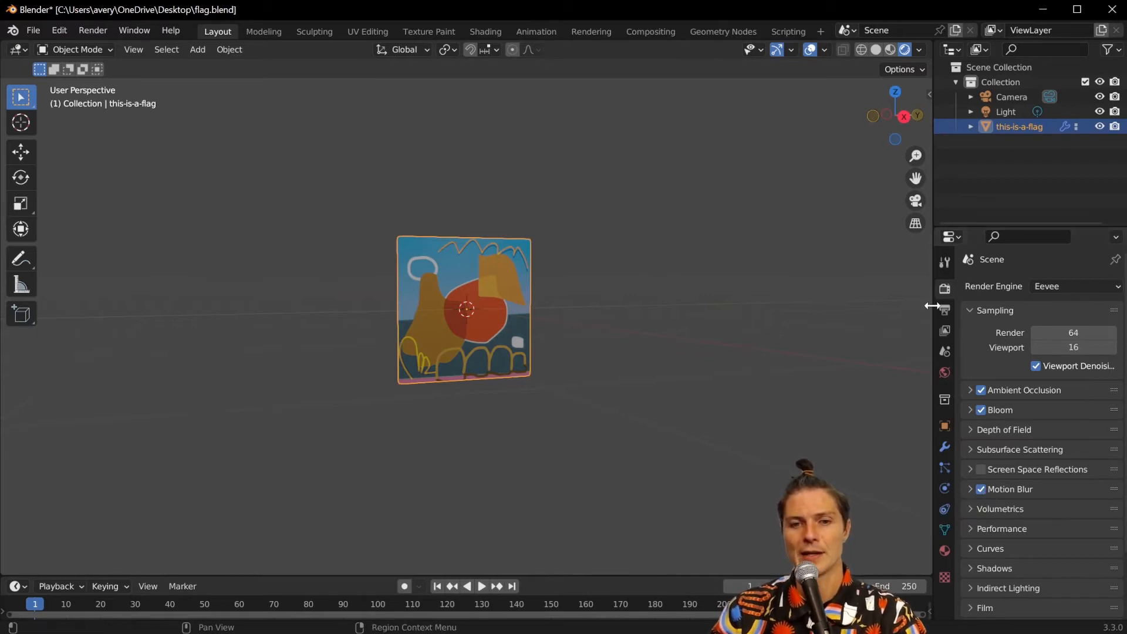
Set the output resolution to 600 px wide by 600 px high
click(944, 312)
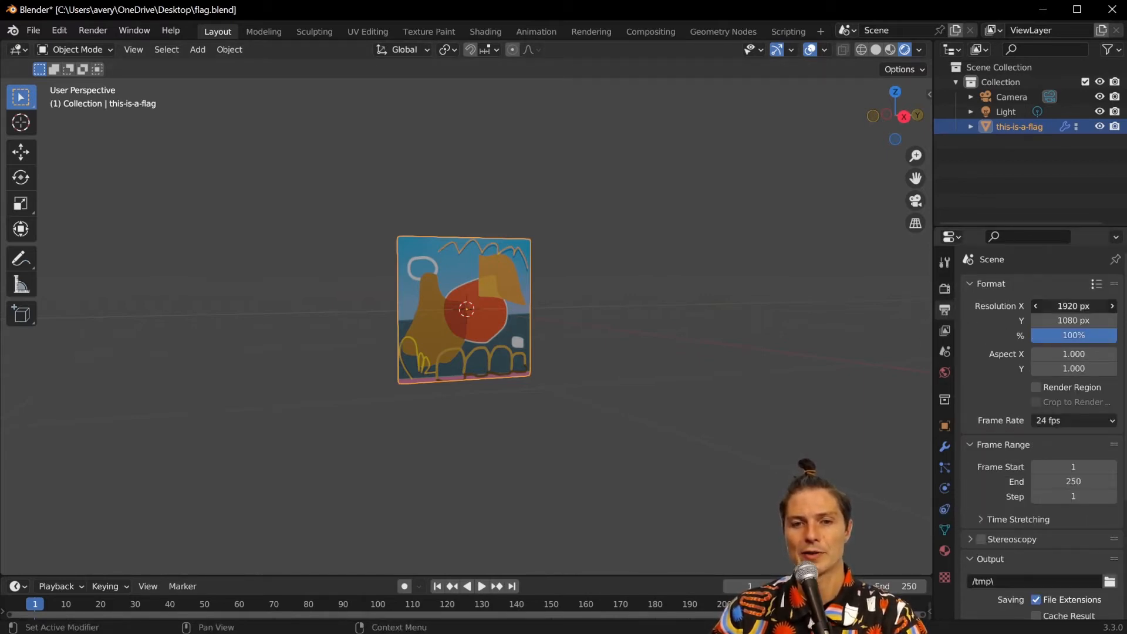
click(1075, 306)
text(600)
key(Tab)
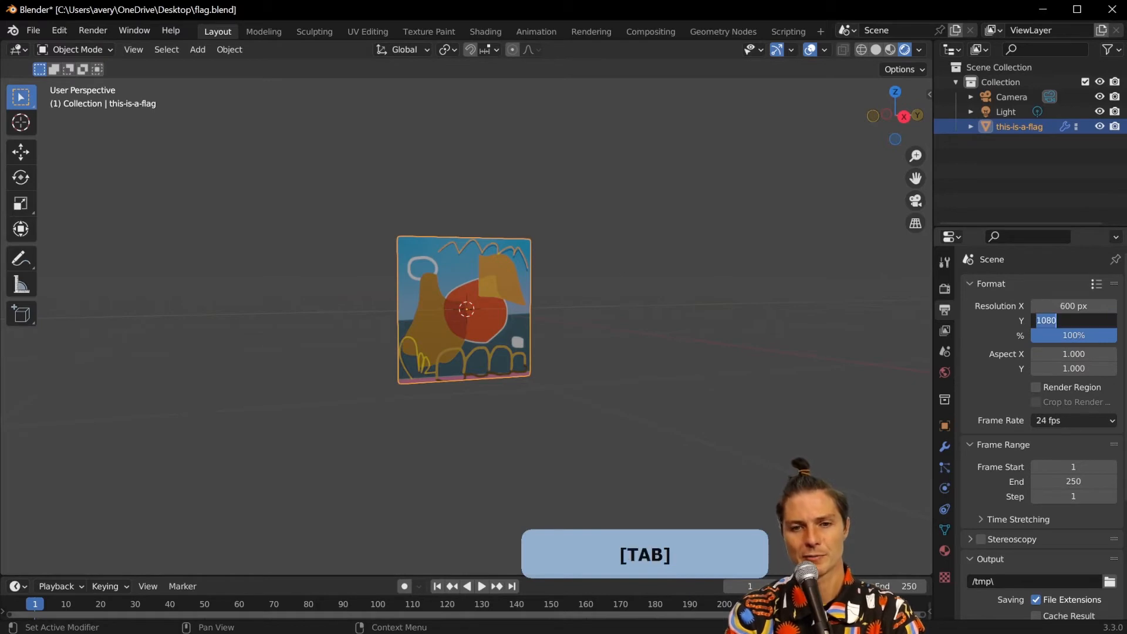
text(600)
key(Return)
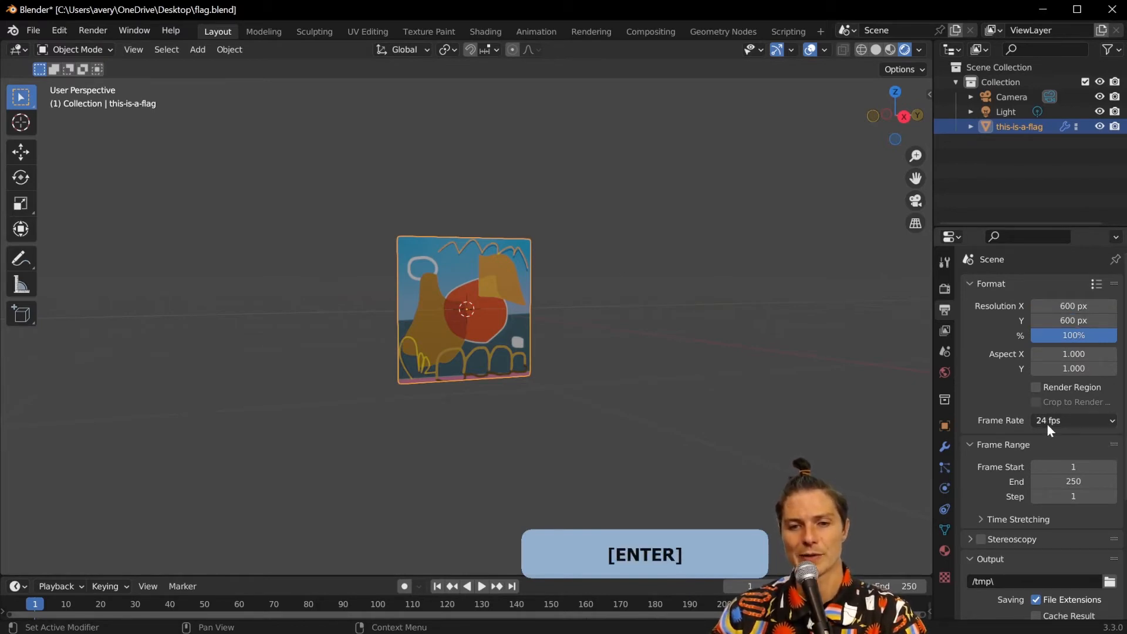
Set the end of the output frame range to 120
click(1074, 482)
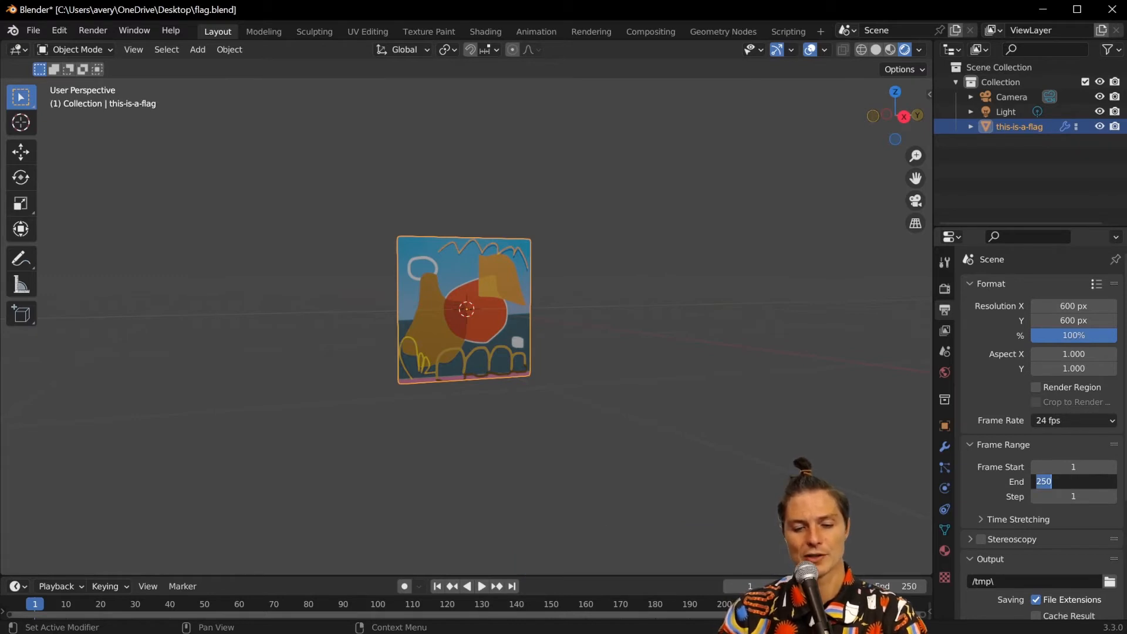
text(120)
key(Return)
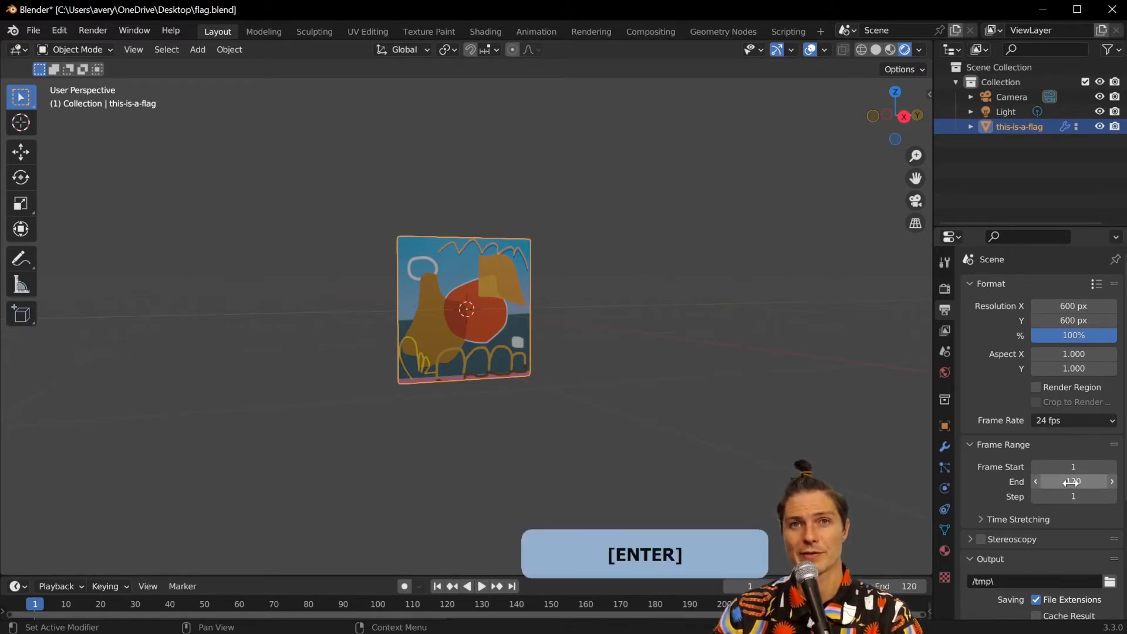
Browse for the render output location and create a folder named "flag jpgs" on the Desktop
scroll(1015, 477, down, 3)
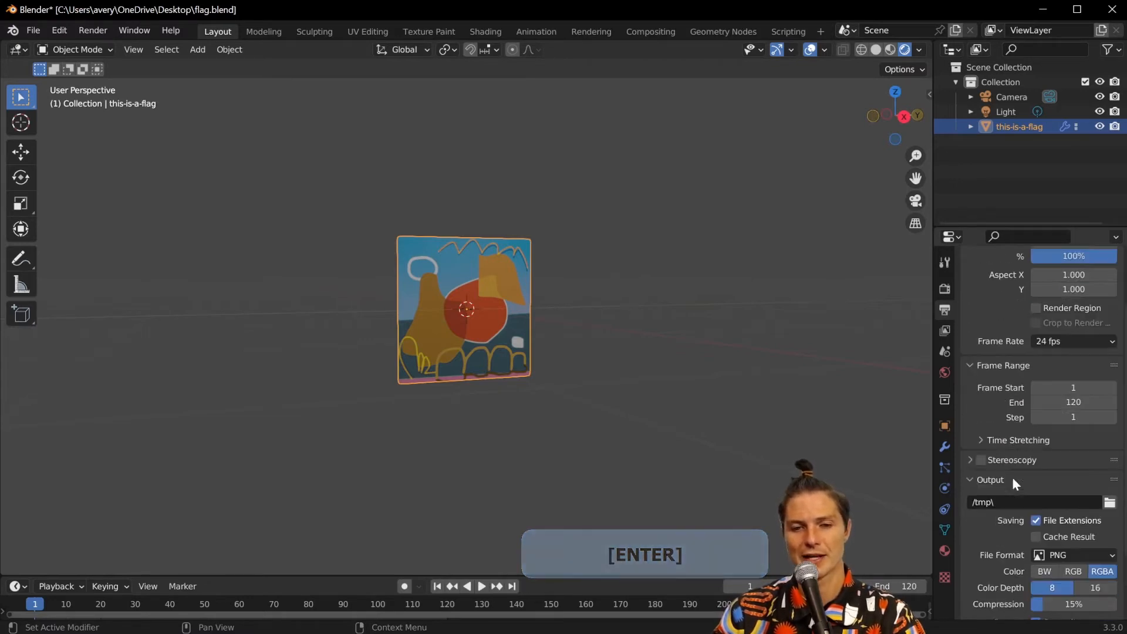
scroll(1015, 484, down, 1)
click(1110, 483)
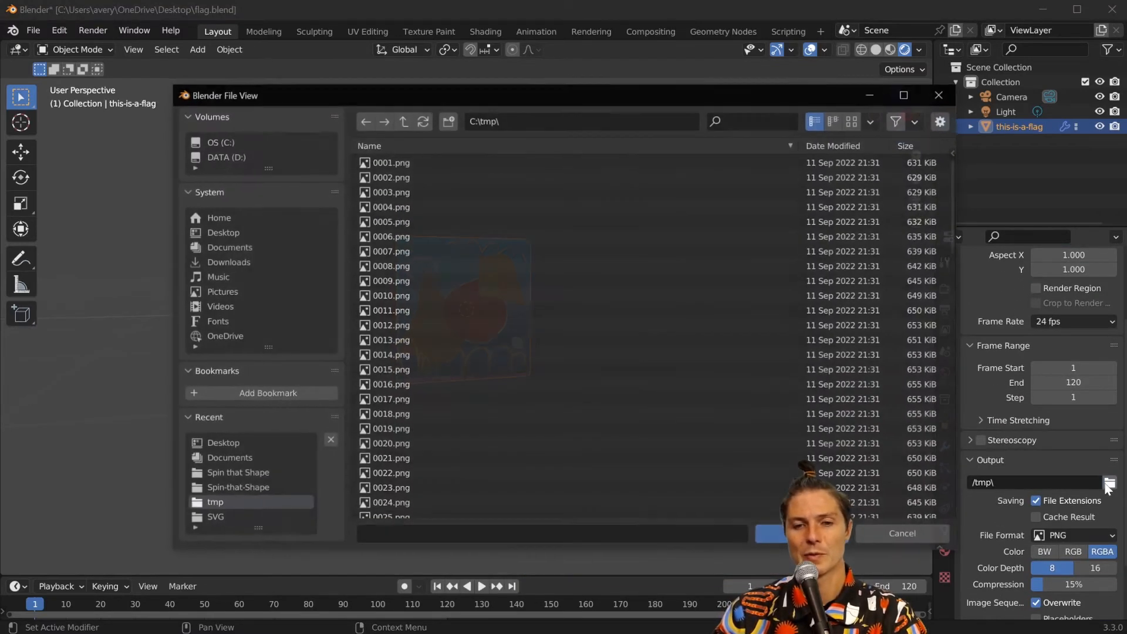
click(403, 121)
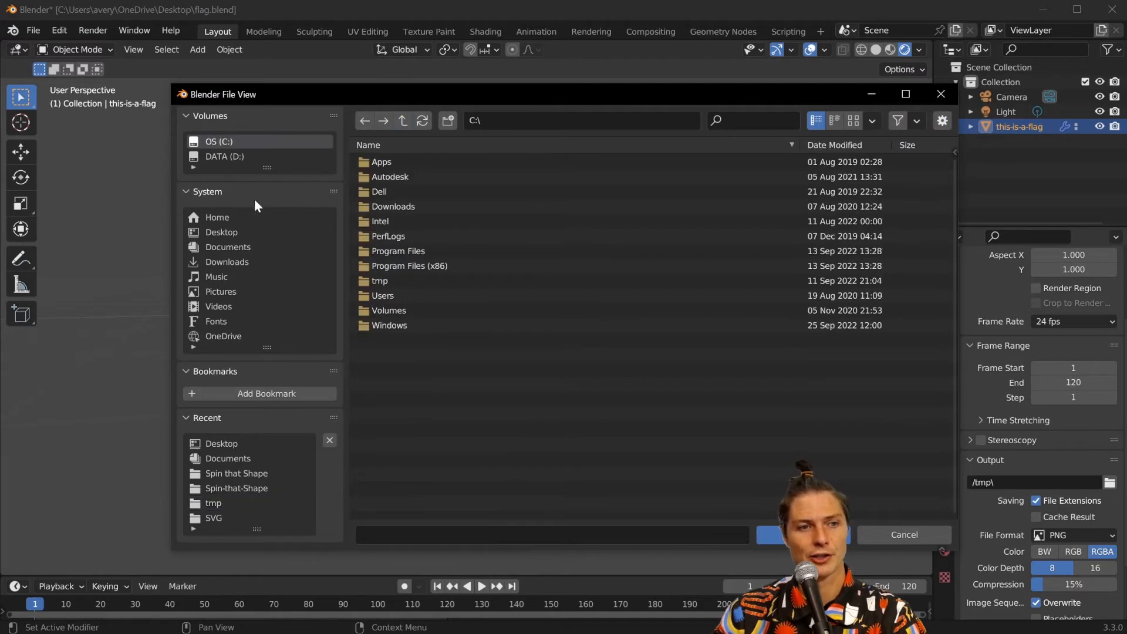
click(232, 231)
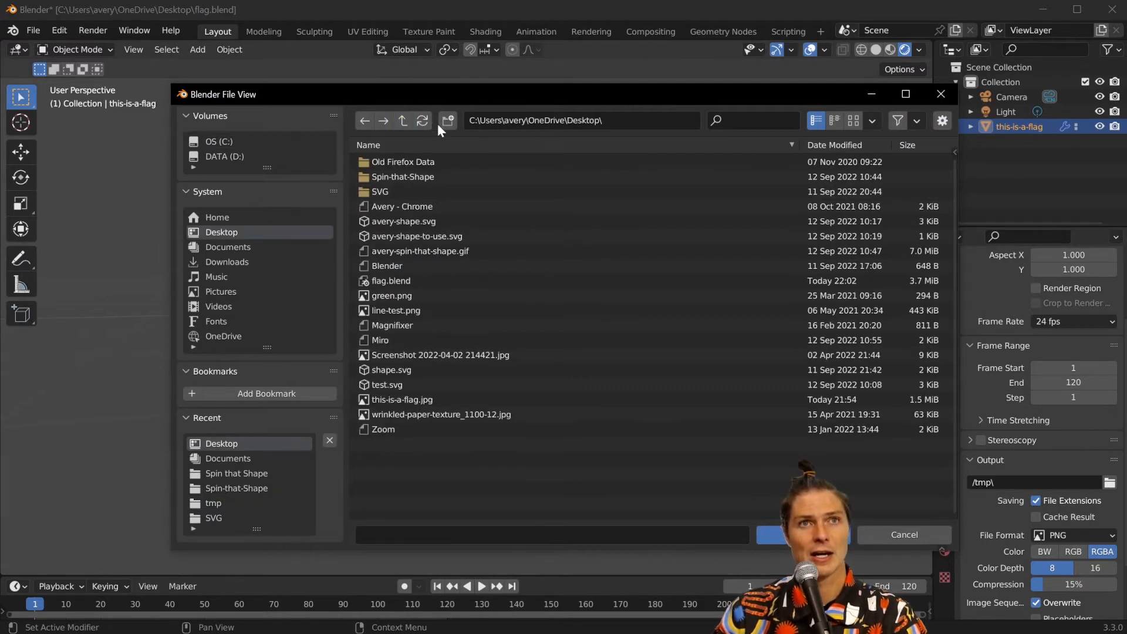
click(453, 119)
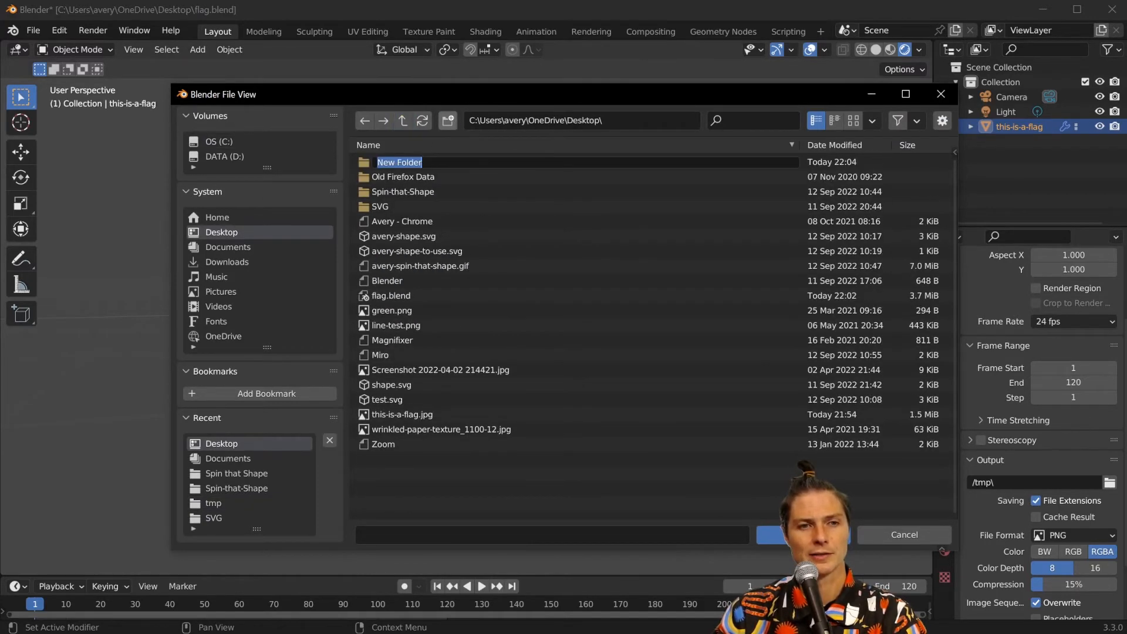
text(f)
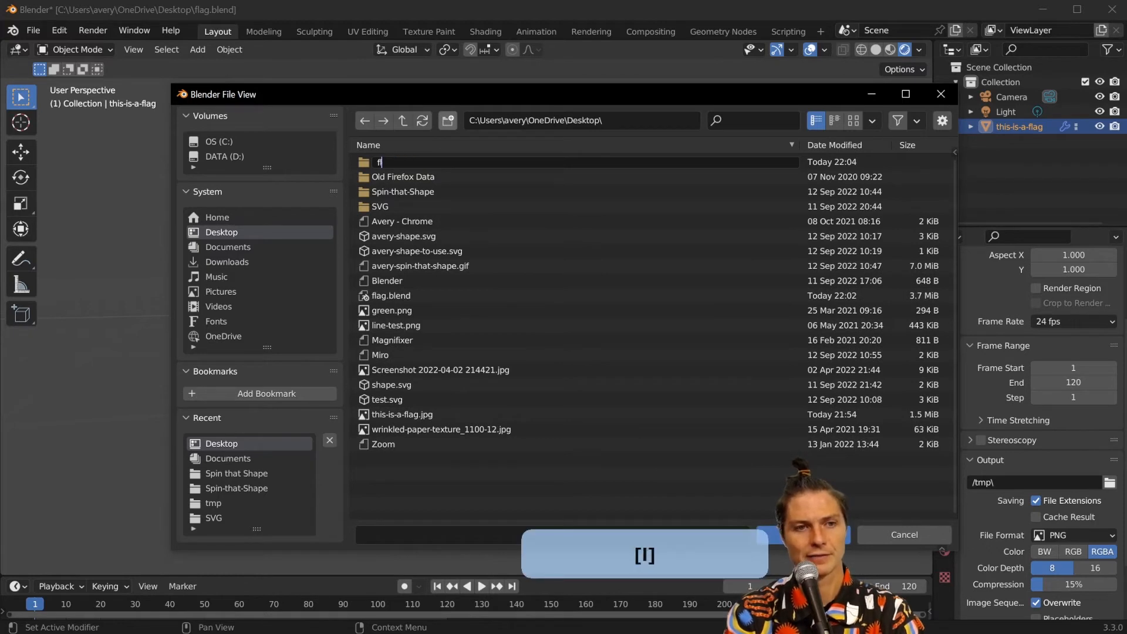
text(lag jpgs)
key(Return)
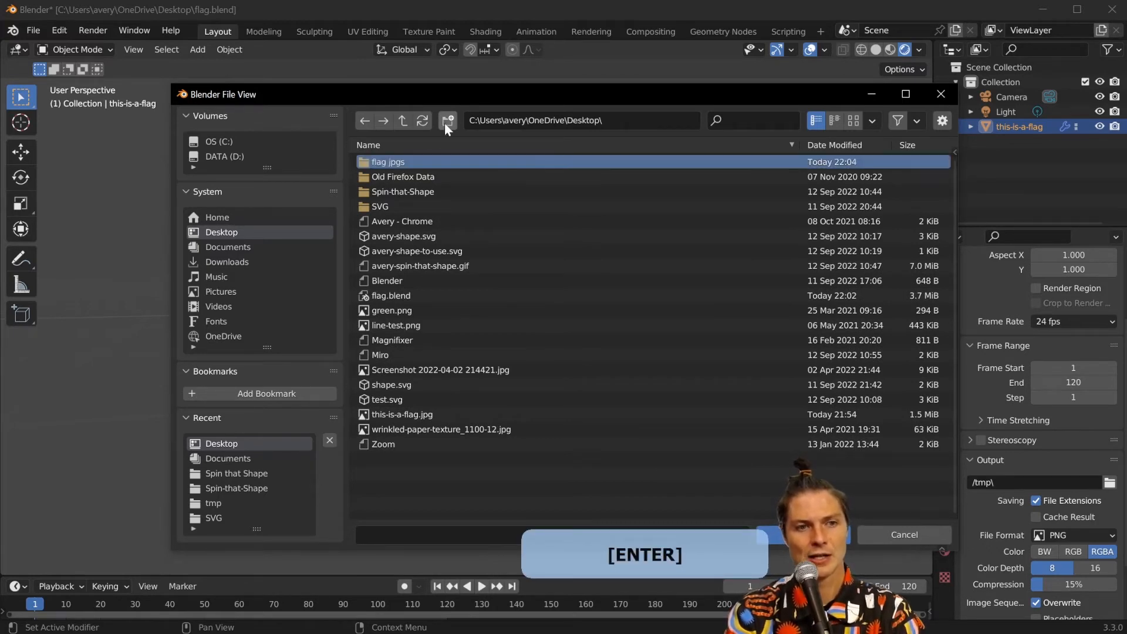
Set the render output path to the "flag jpgs" folder with the file name prefix flag_
double_click(363, 167)
click(424, 530)
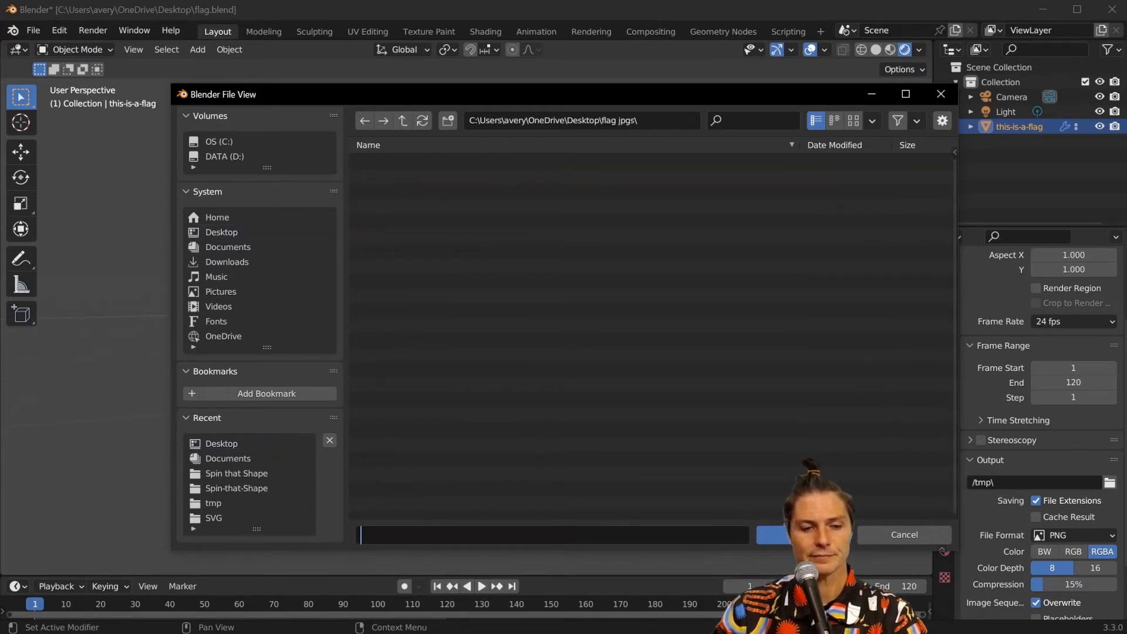
text(flag)
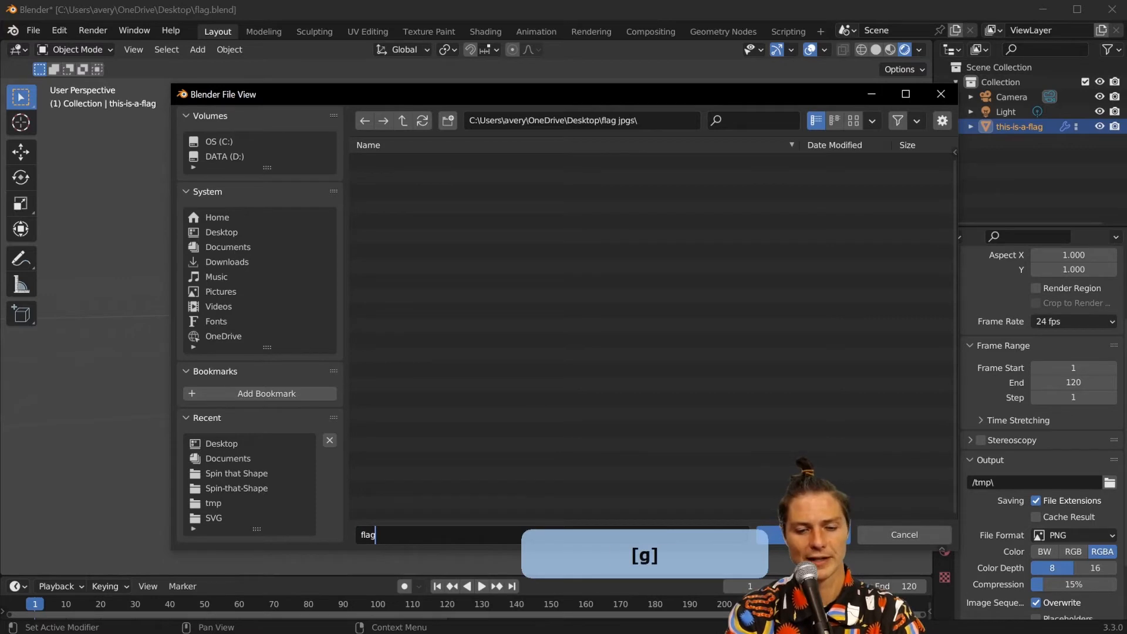
text(_)
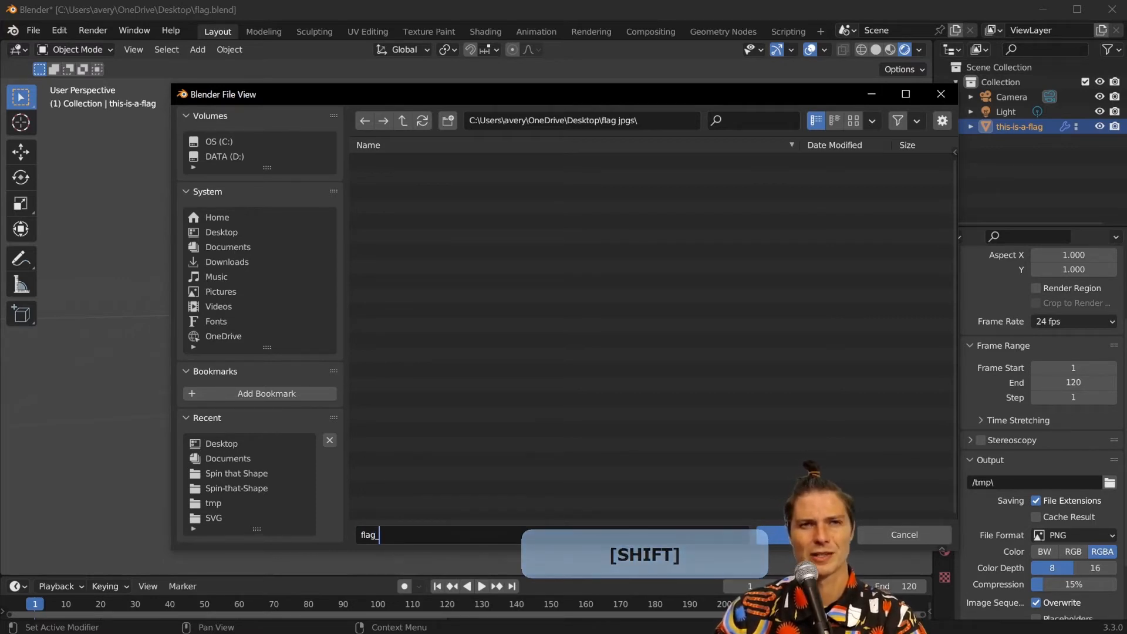
key(Return)
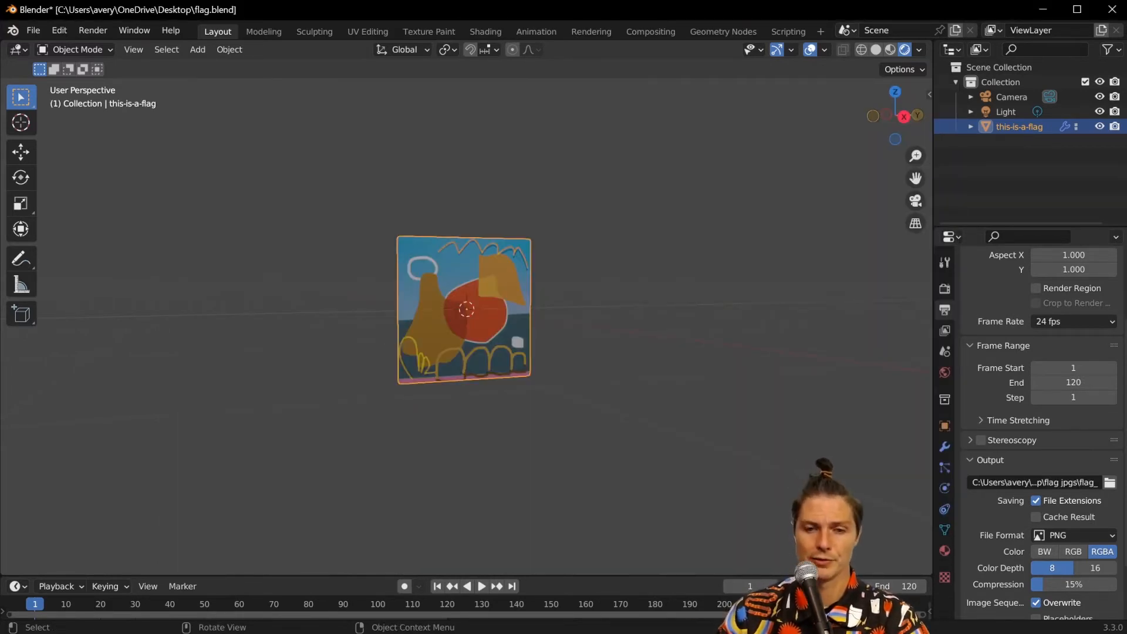
Change the render output file format to JPEG
scroll(995, 418, down, 3)
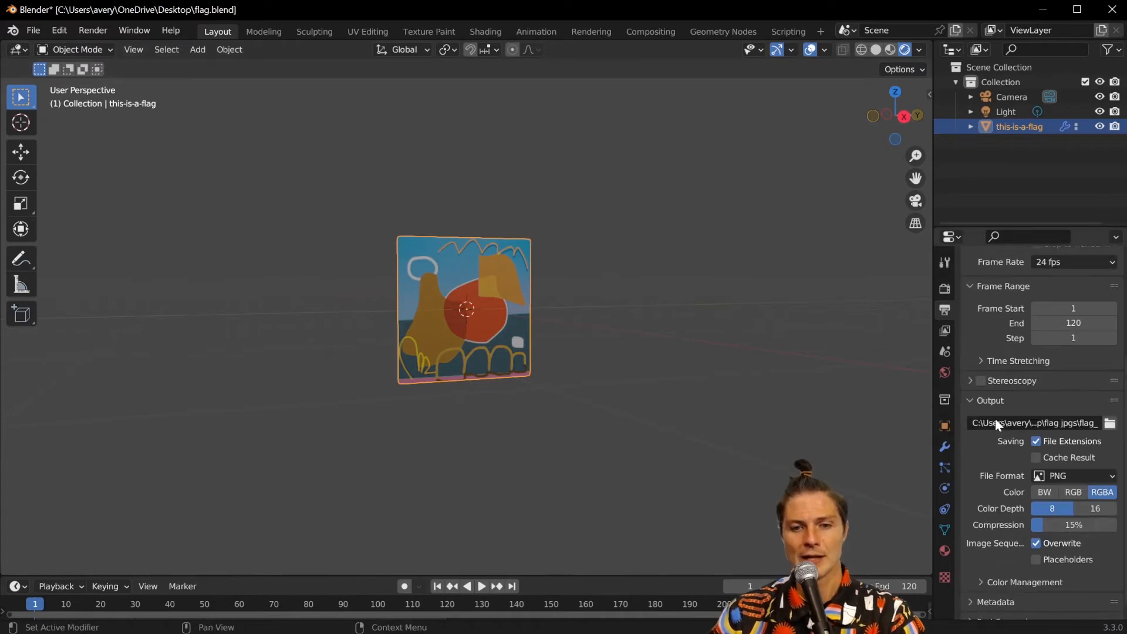
click(1074, 465)
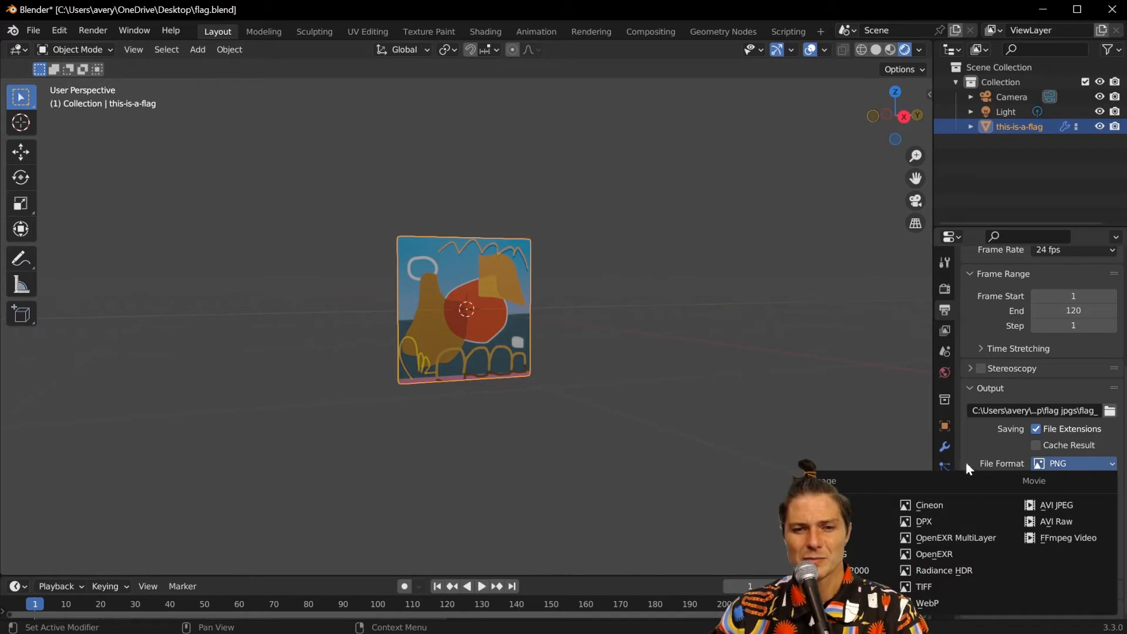
click(861, 554)
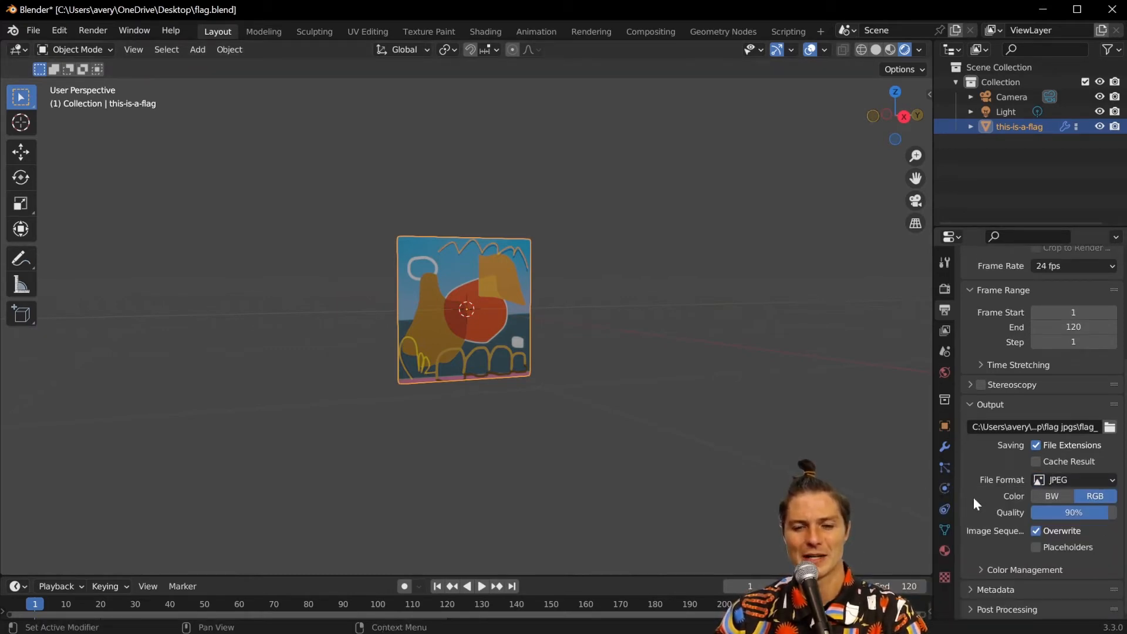
click(989, 567)
scroll(969, 529, down, 5)
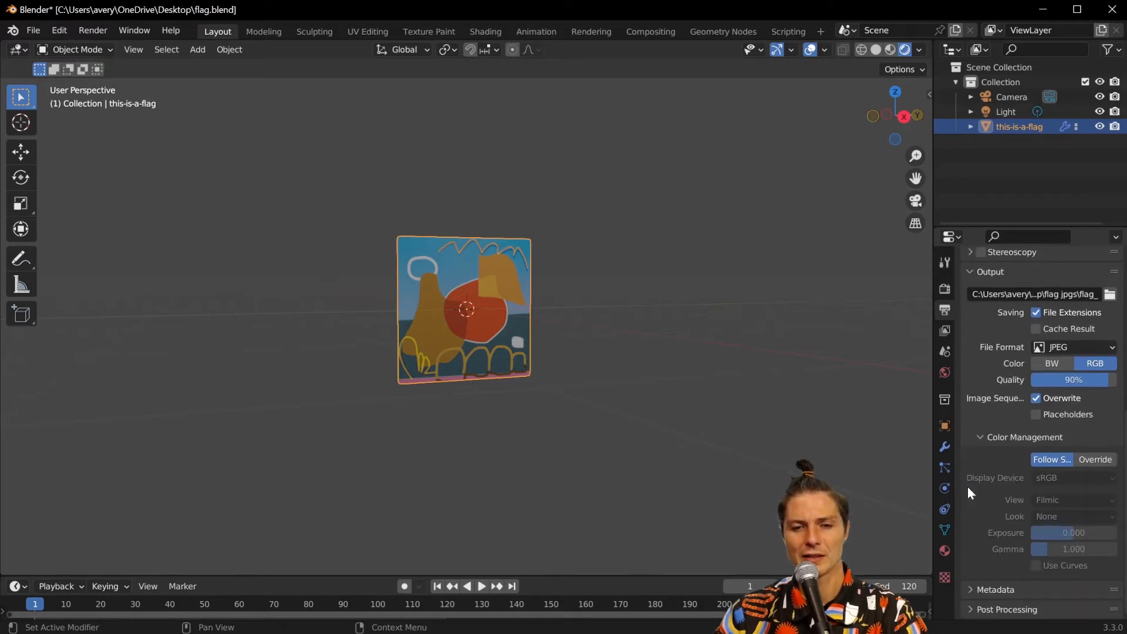
click(979, 434)
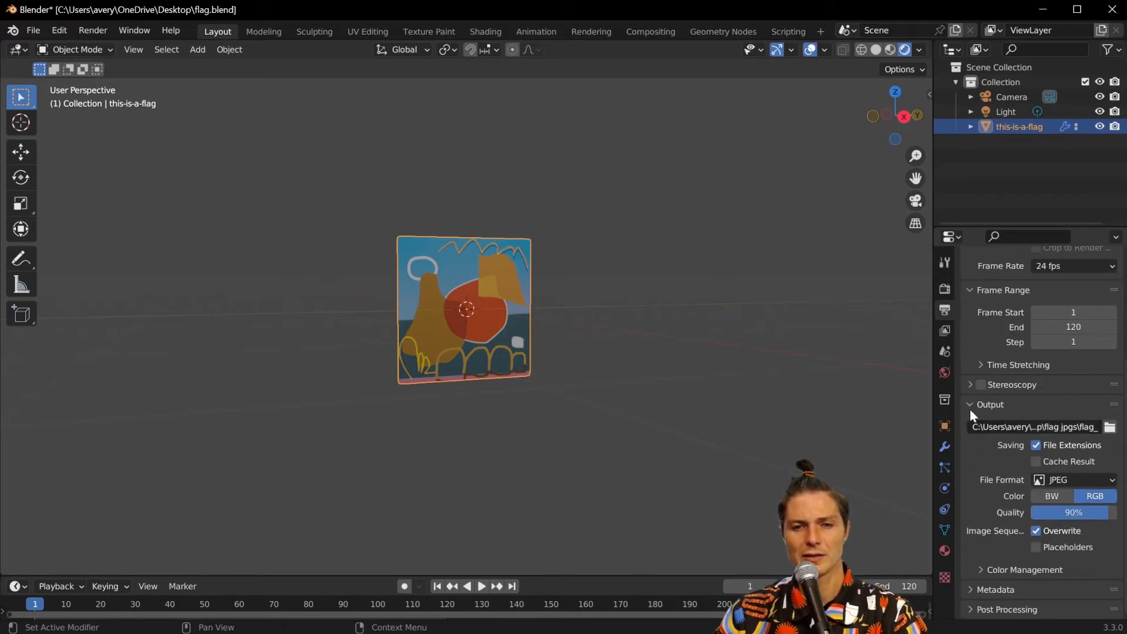
click(948, 296)
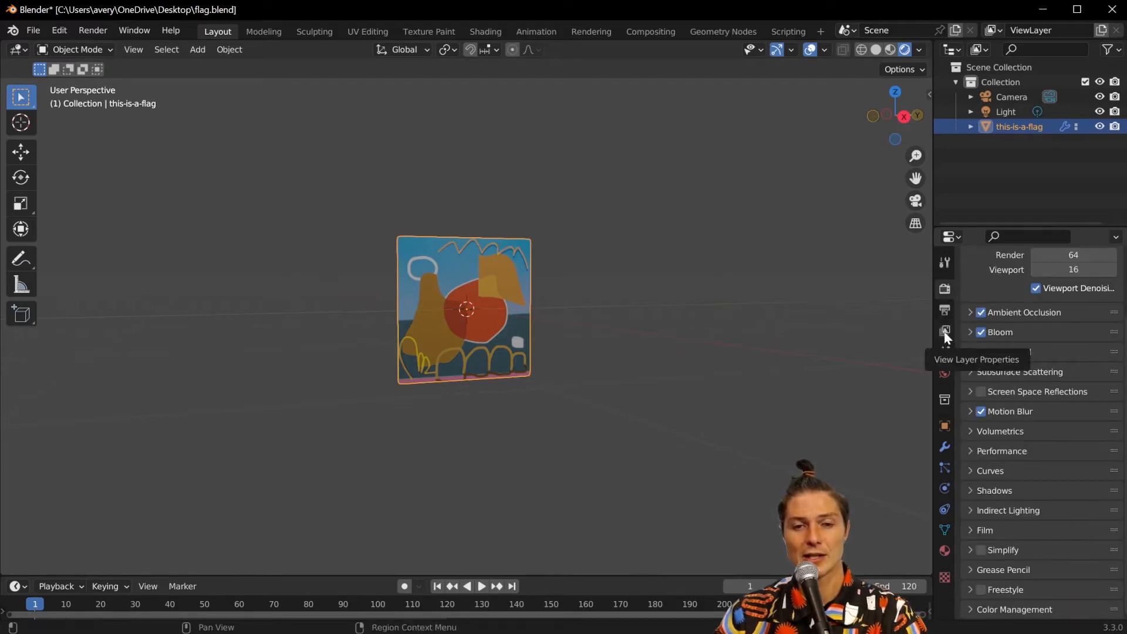
click(945, 309)
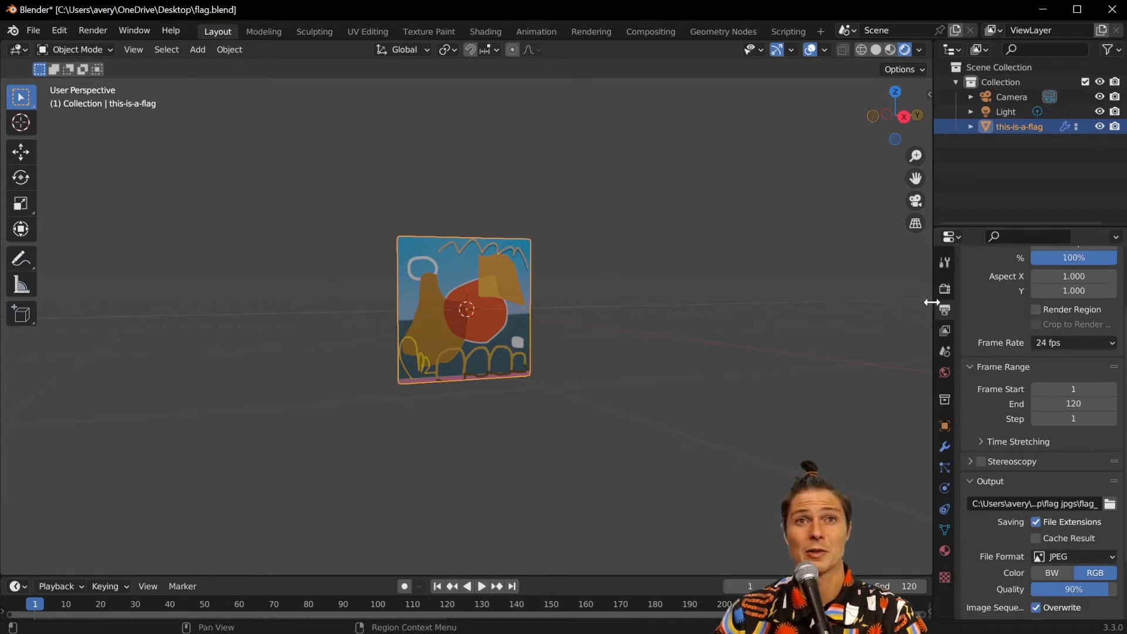
Set the scene's Color Management view transform to Standard
click(945, 288)
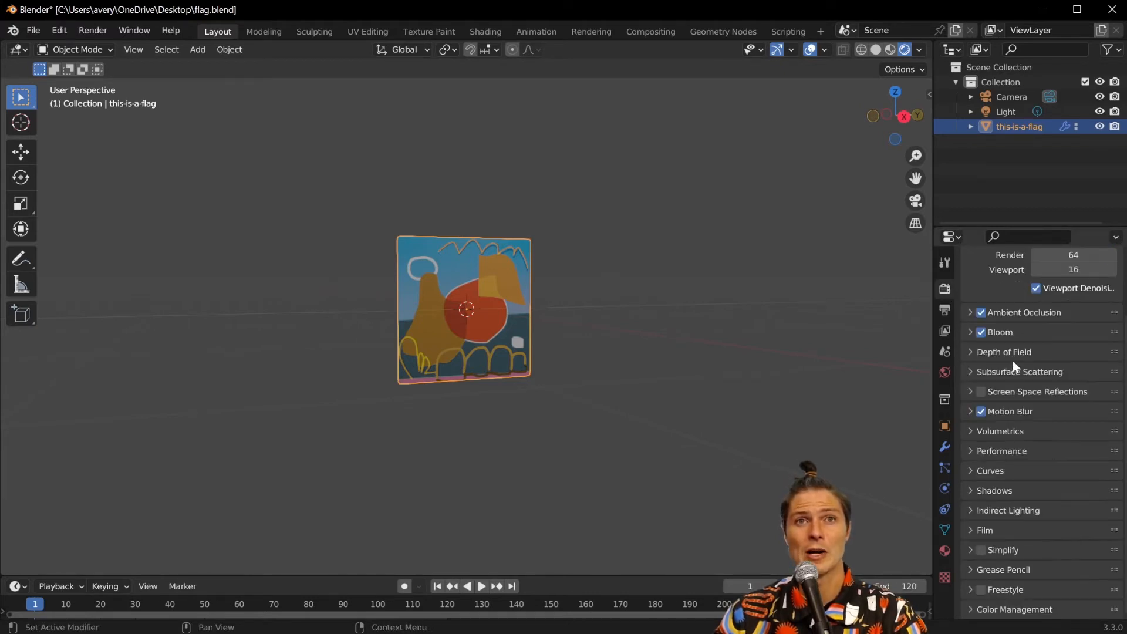
click(970, 609)
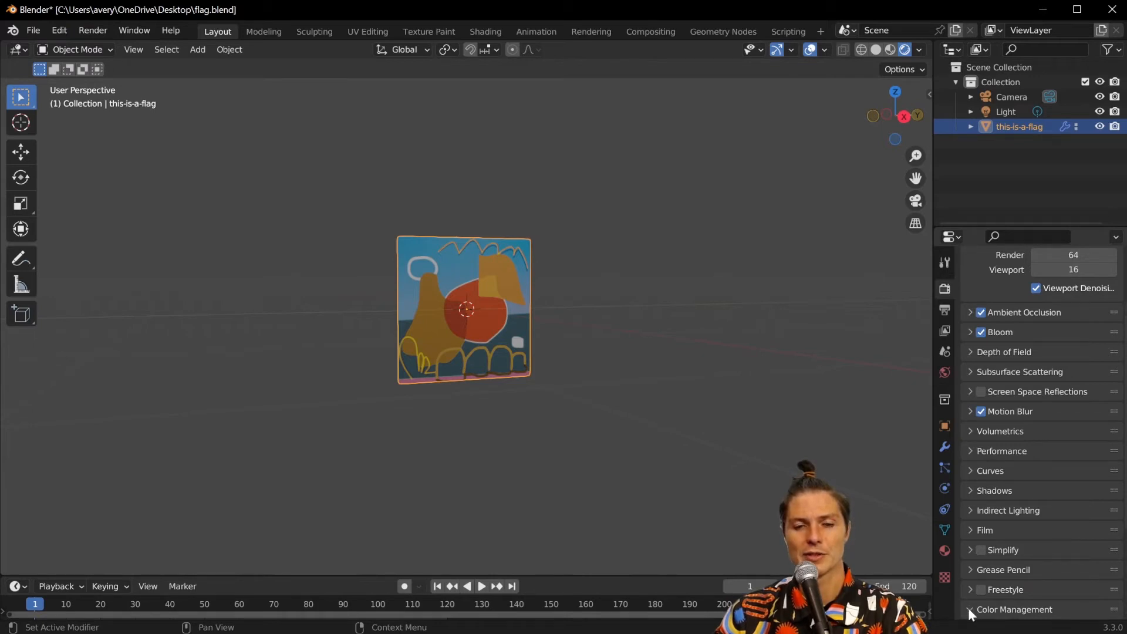
scroll(1029, 511, down, 6)
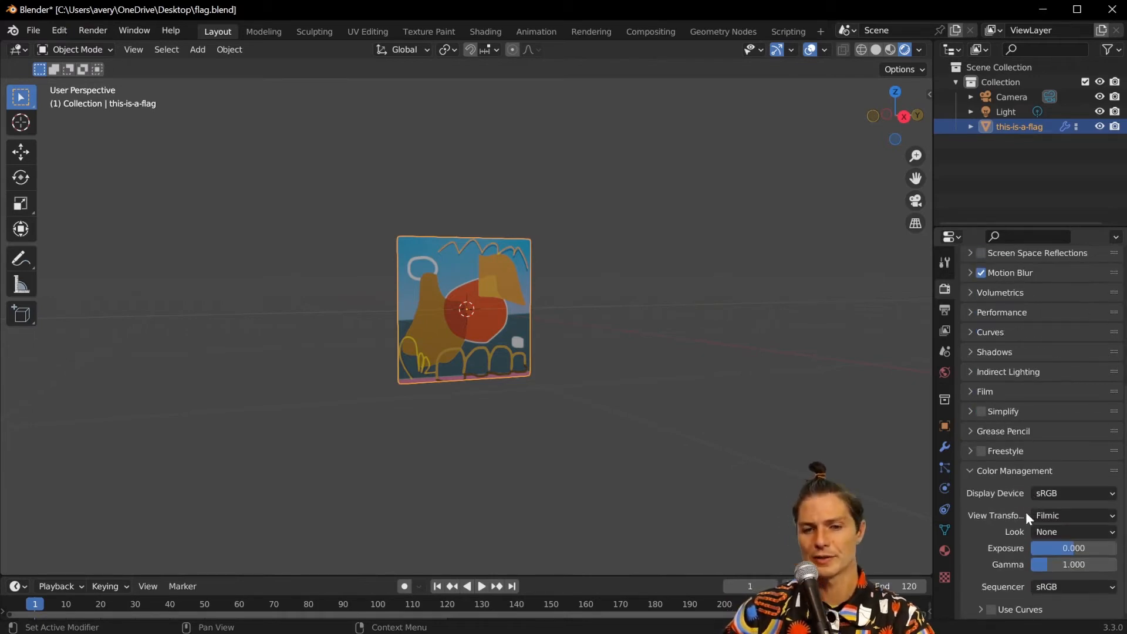
click(1066, 516)
click(1059, 527)
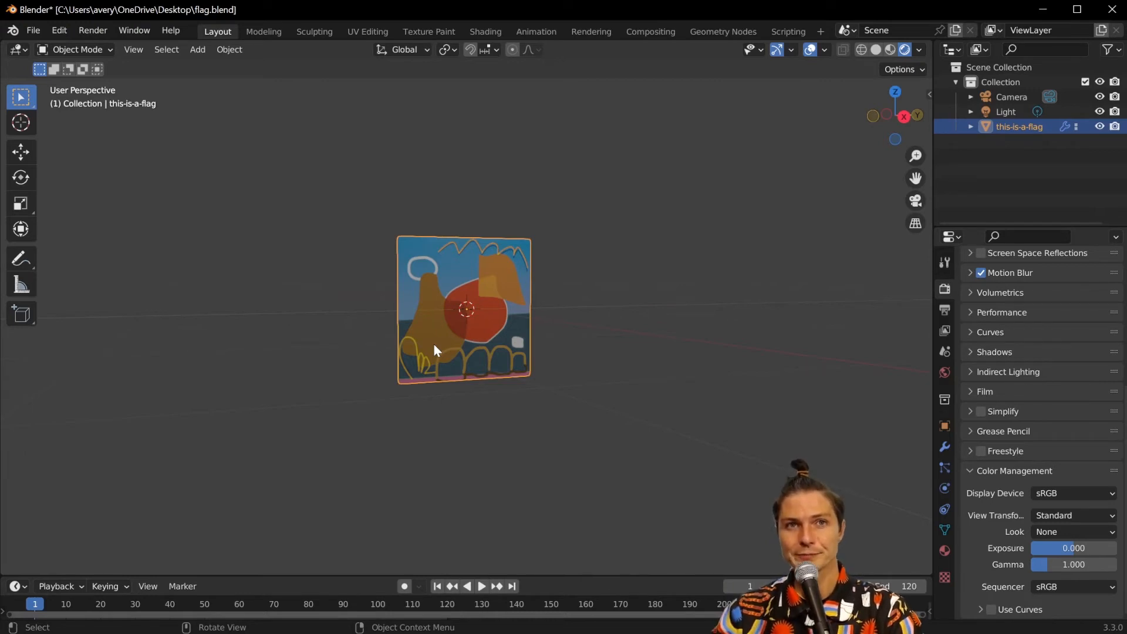
Frame the flag at a slight angle in the viewport and align the active camera to that view
middle_drag(728, 317, 491, 328)
scroll(482, 324, down, 3)
scroll(482, 320, up, 3)
scroll(480, 308, up, 2)
scroll(479, 308, down, 1)
mouse_move(455, 360)
shift+middle_down()
mouse_move(481, 353)
mouse_move(572, 420)
mouse_move(444, 374)
shift+middle_up()
middle_drag(535, 342, 559, 352)
shift+middle_drag(660, 332, 496, 339)
shift+middle_drag(459, 351, 492, 336)
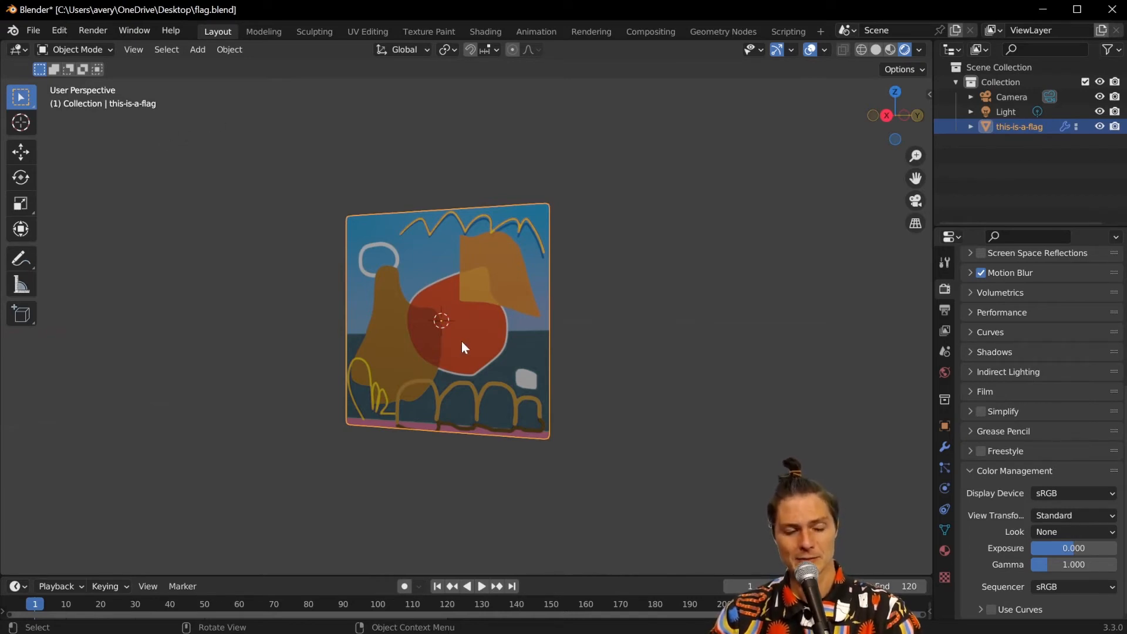
click(136, 49)
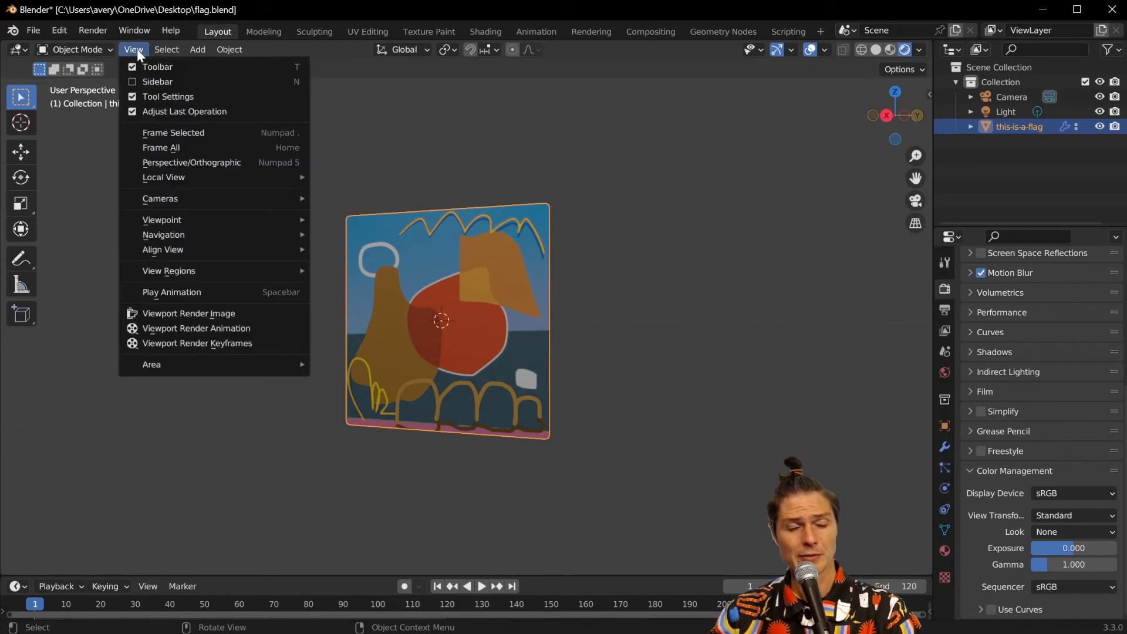
mouse_move(149, 256)
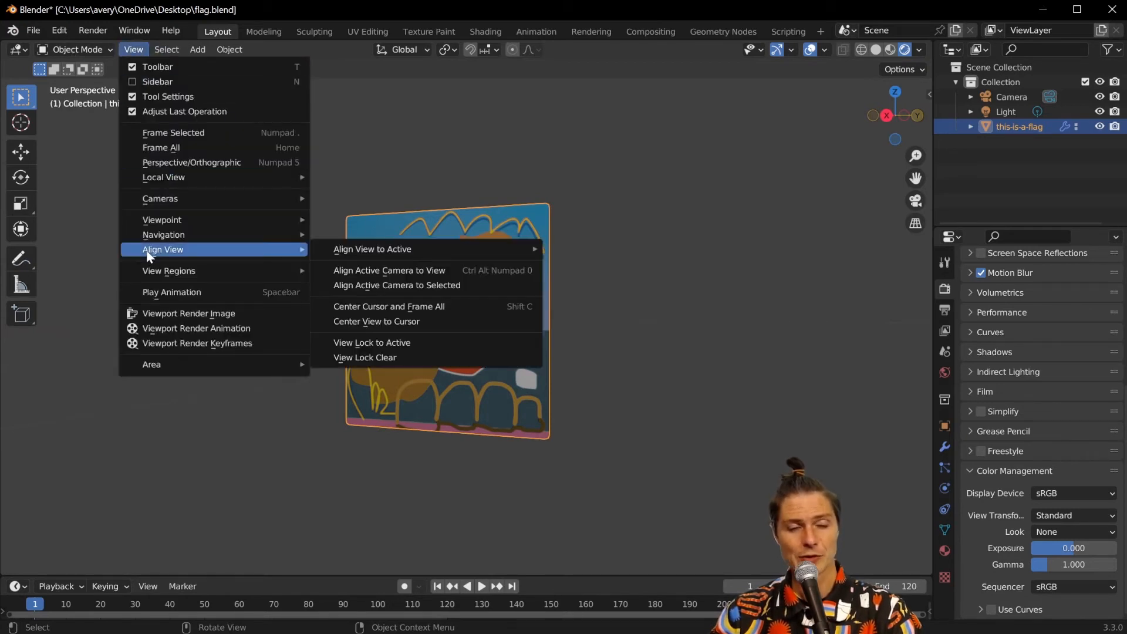
click(364, 269)
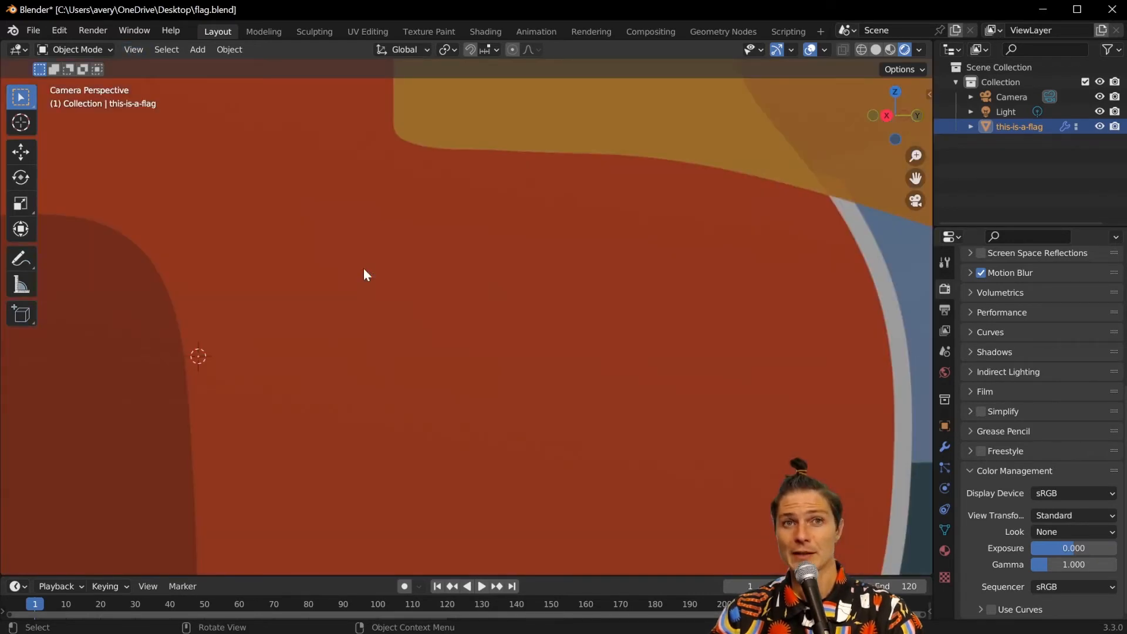
scroll(364, 269, down, 10)
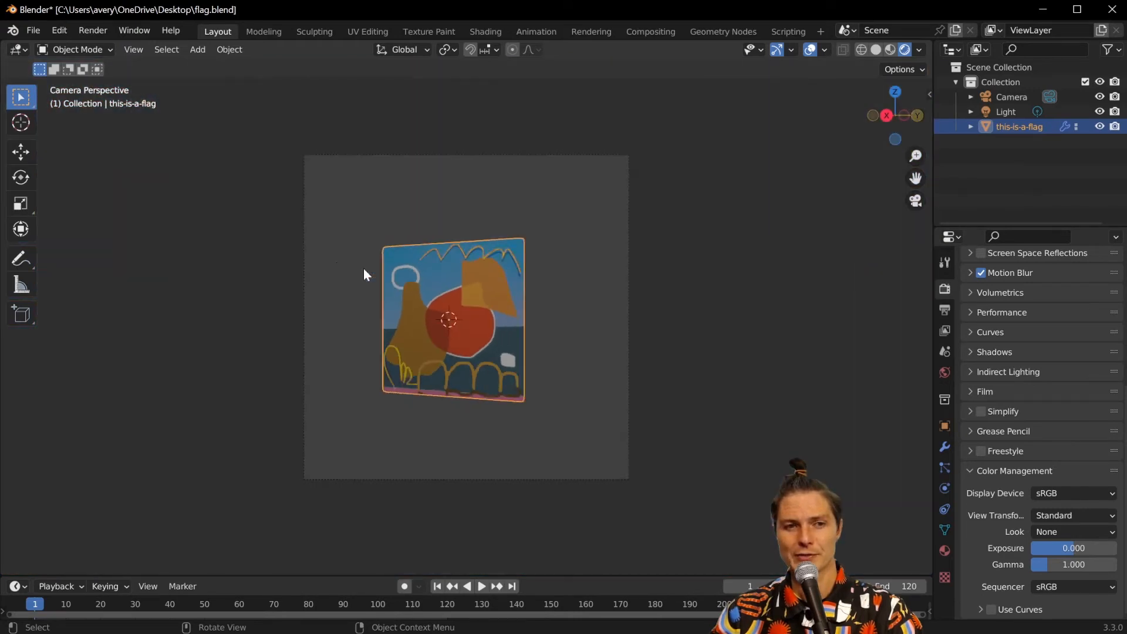
scroll(365, 272, down, 2)
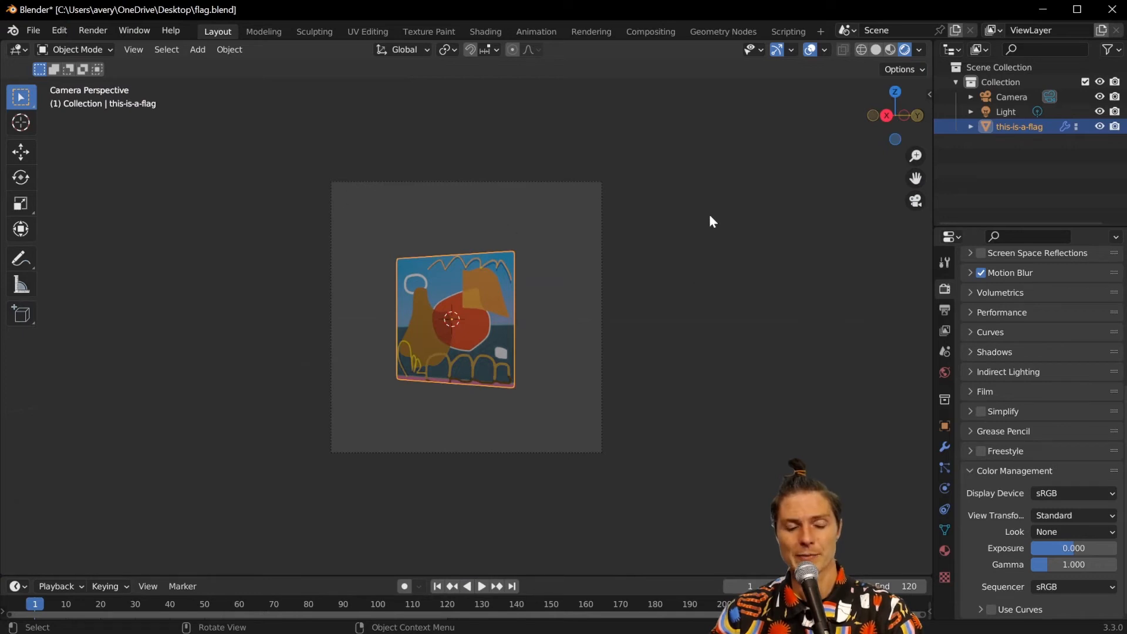
Move the camera slightly toward the flag along X and about -0.14 m along the global Y axis, and look through it
middle_drag(710, 216, 205, 314)
click(210, 315)
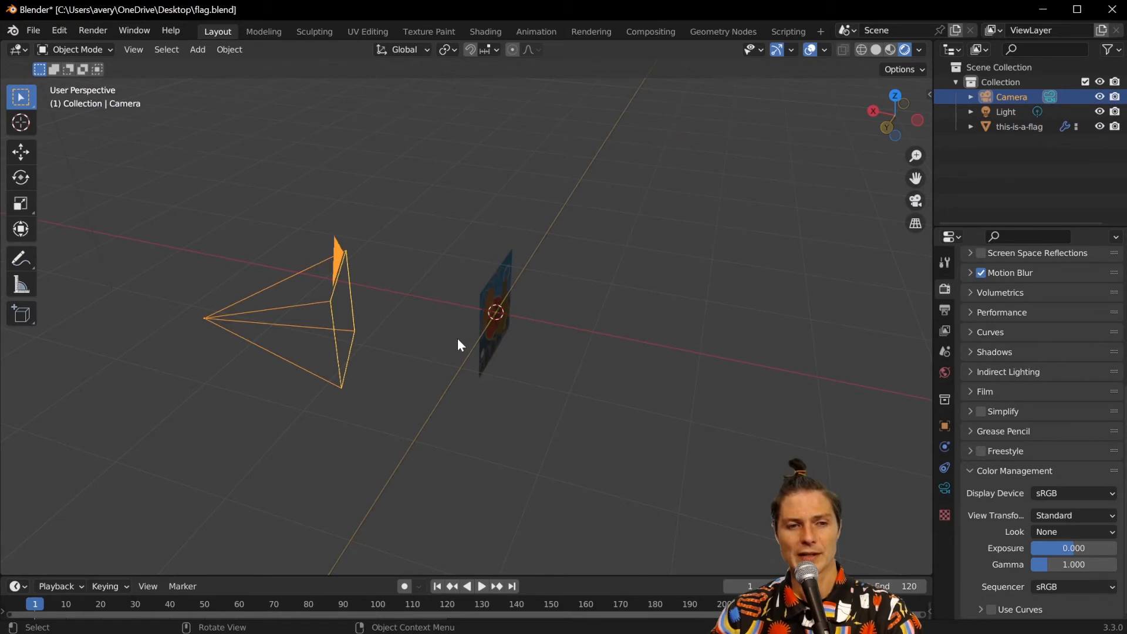
click(915, 201)
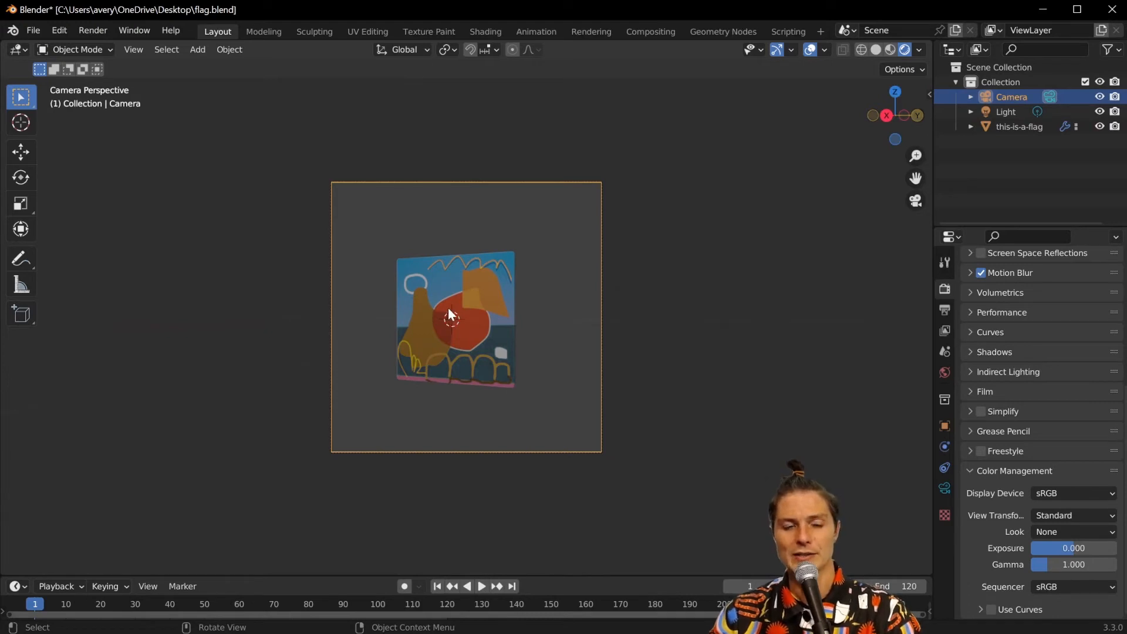
middle_drag(771, 174, 127, 381)
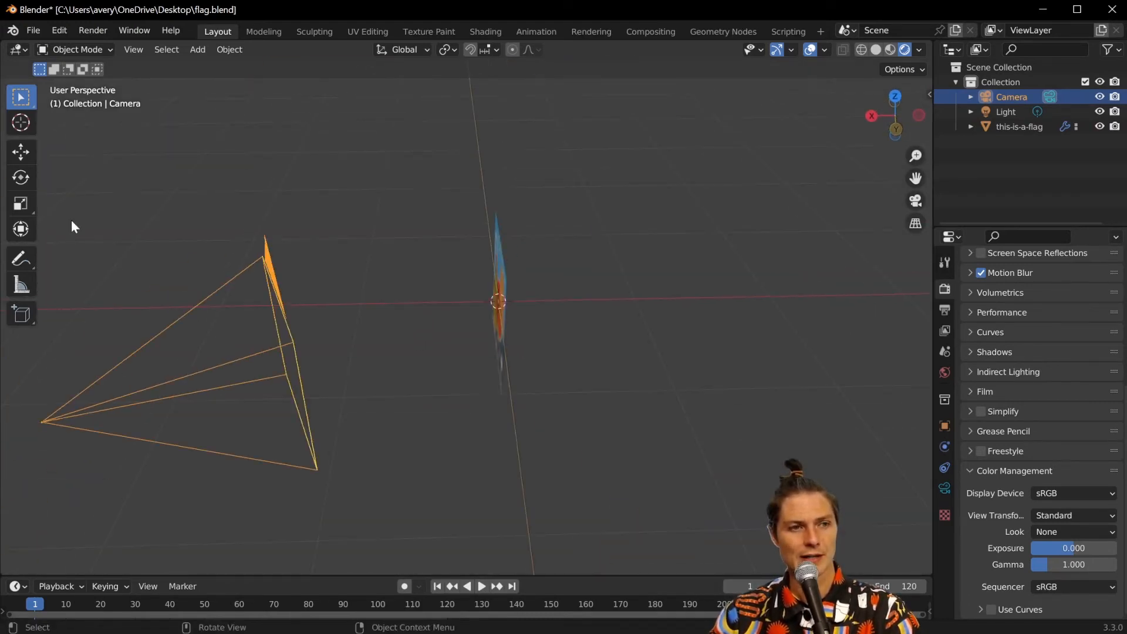
click(30, 155)
scroll(100, 382, down, 3)
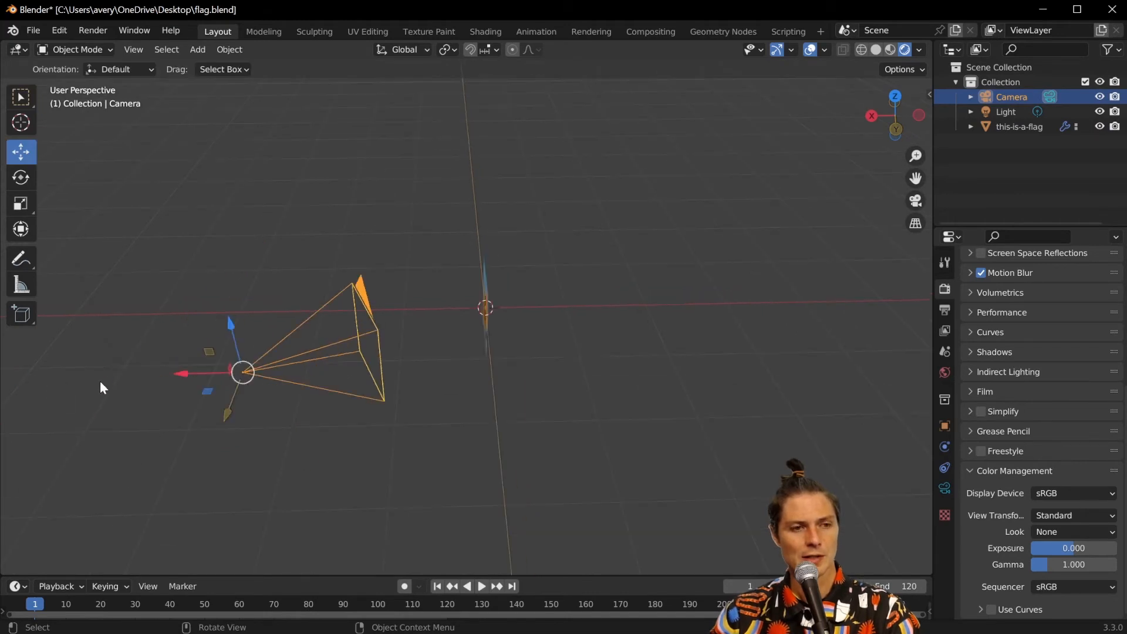
drag(179, 374, 212, 380)
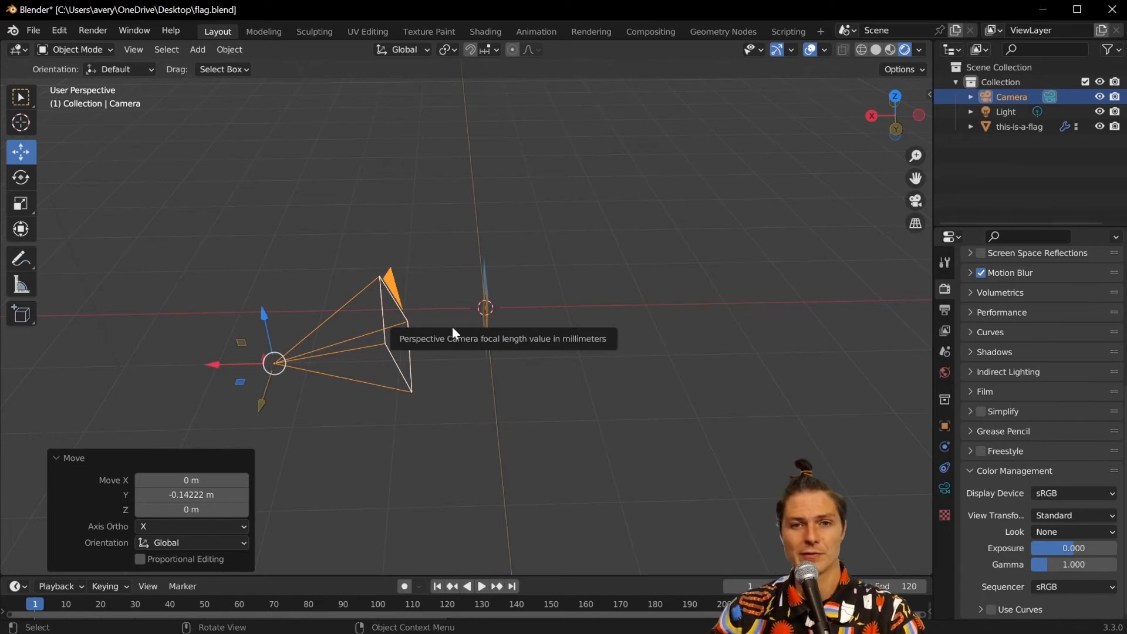
click(917, 202)
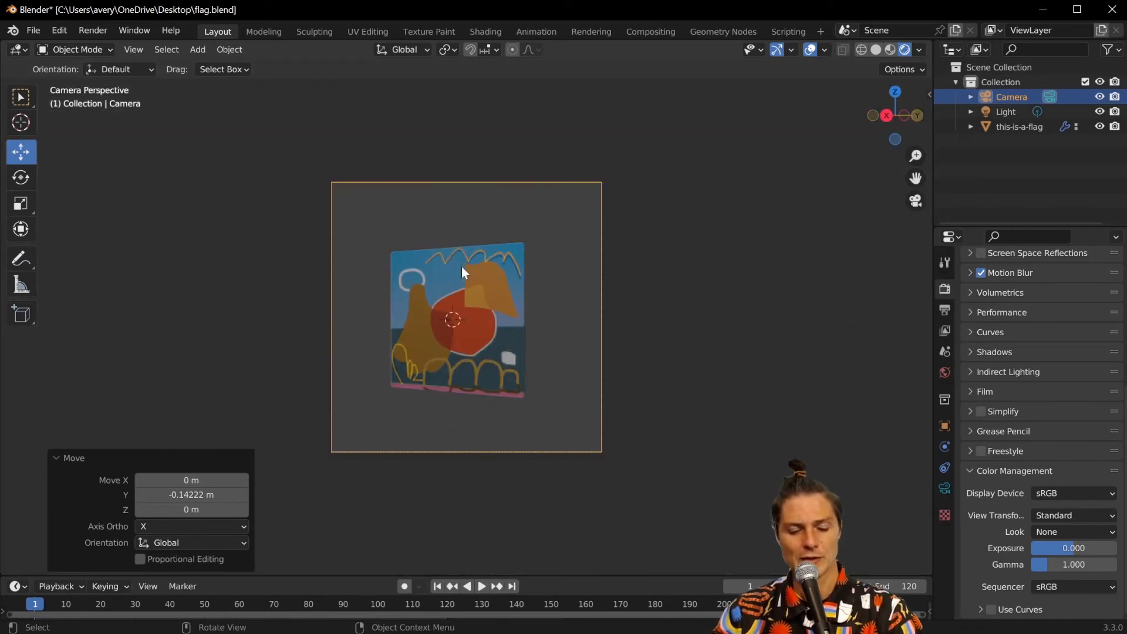
Move the camera about 0.27 m closer to the flag along its local Z axis and lower it about 0.16 m along global Z
key(g)
key(z)
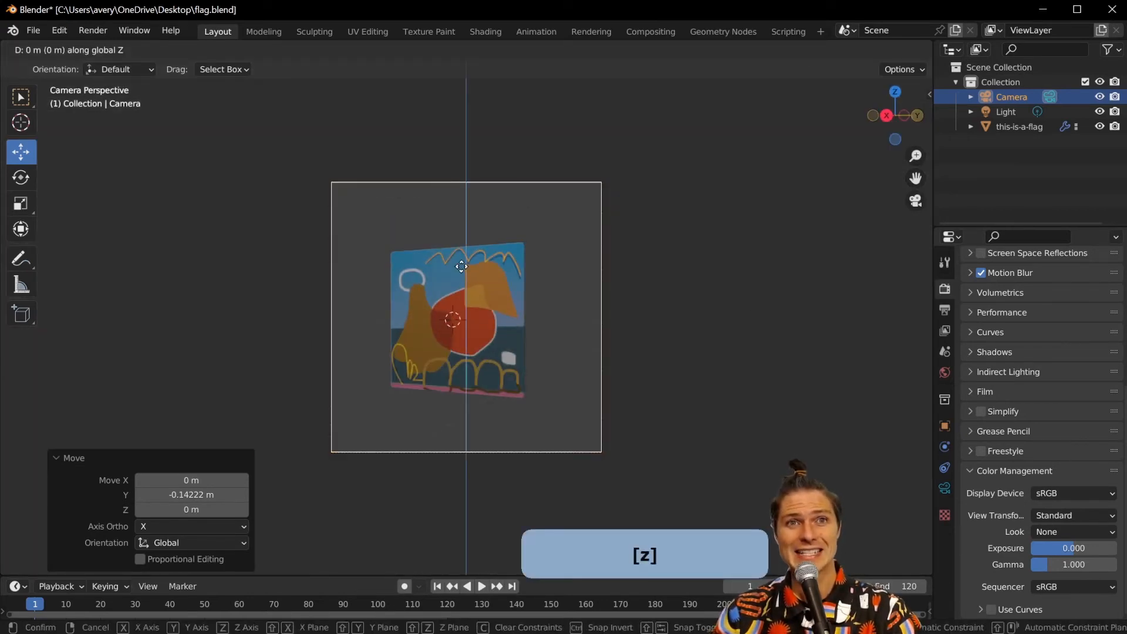
key(z)
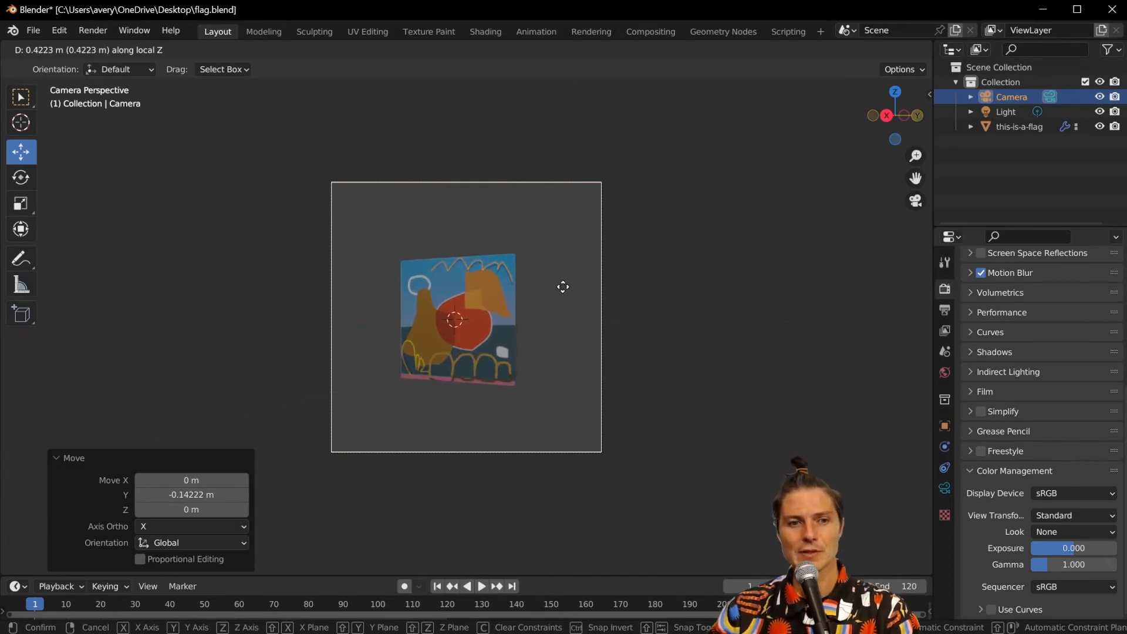
click(557, 250)
key(g)
key(z)
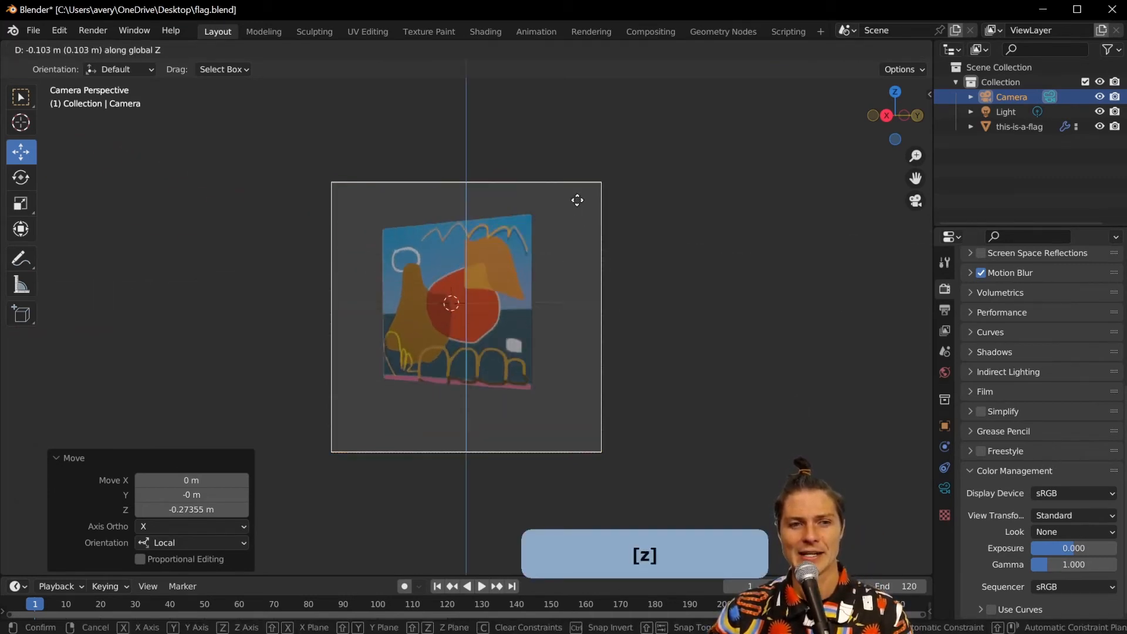
click(571, 211)
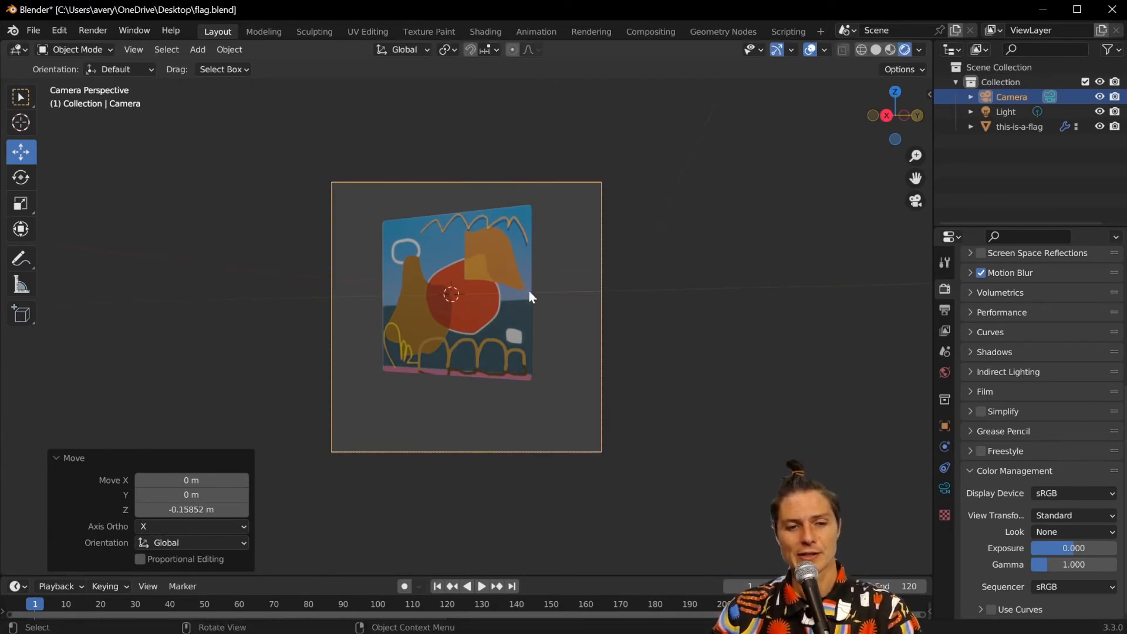
Play the cloth animation through the camera to check the framing, and return to the first frame
key(space)
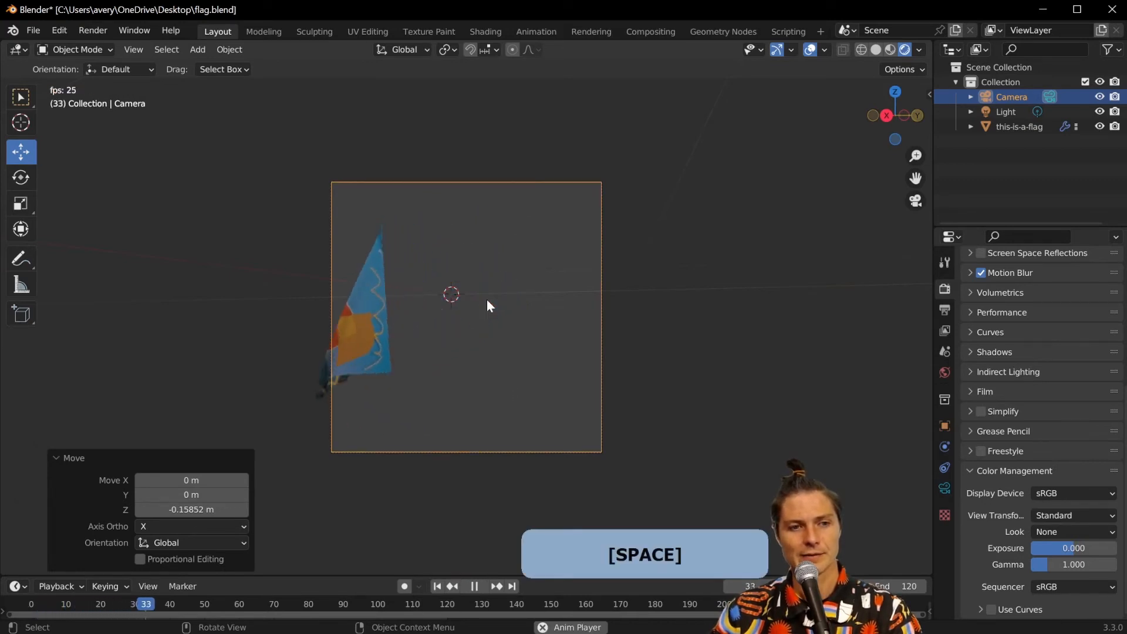
key(space)
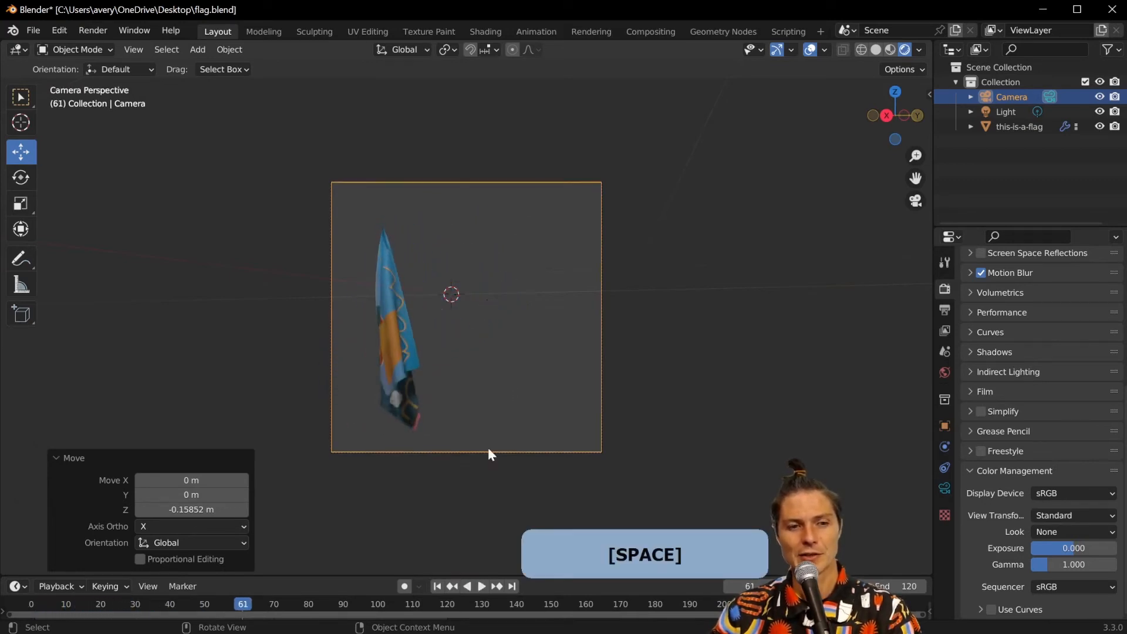
click(437, 587)
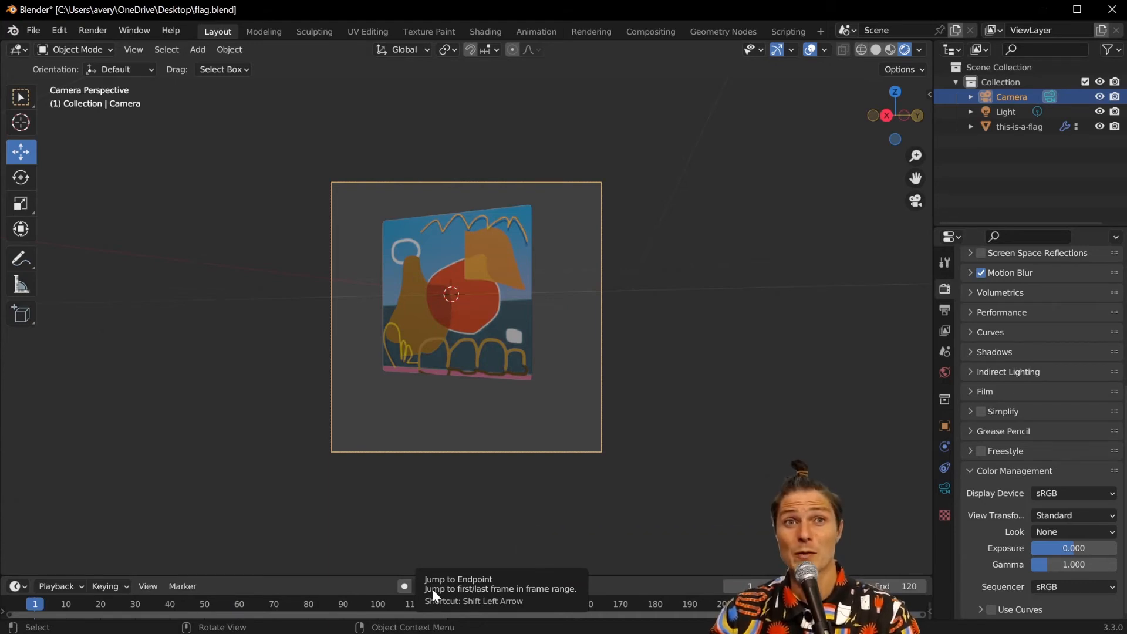
Add a Wind force field and rotate it about -83° around the global X axis so it blows sideways across the flag
key(shift+a)
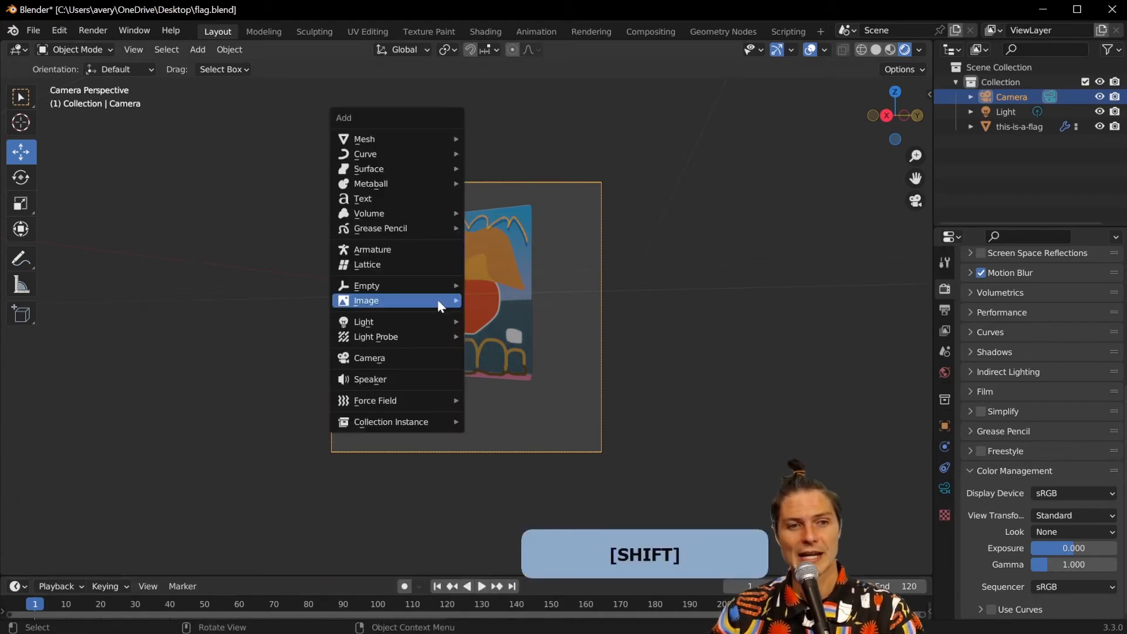
mouse_move(439, 301)
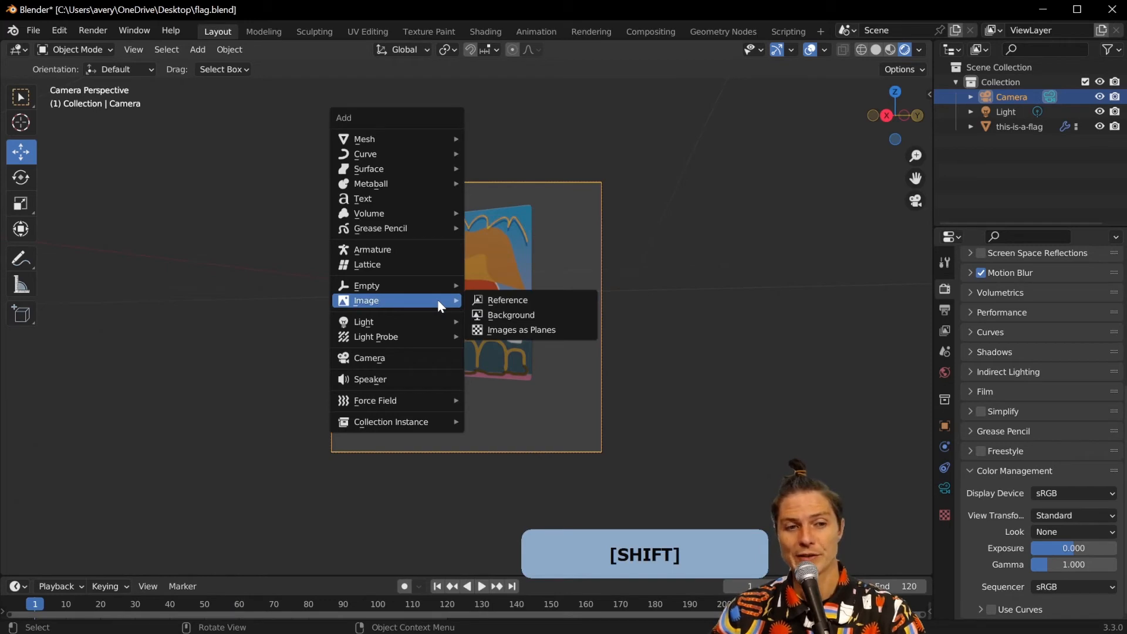
mouse_move(415, 404)
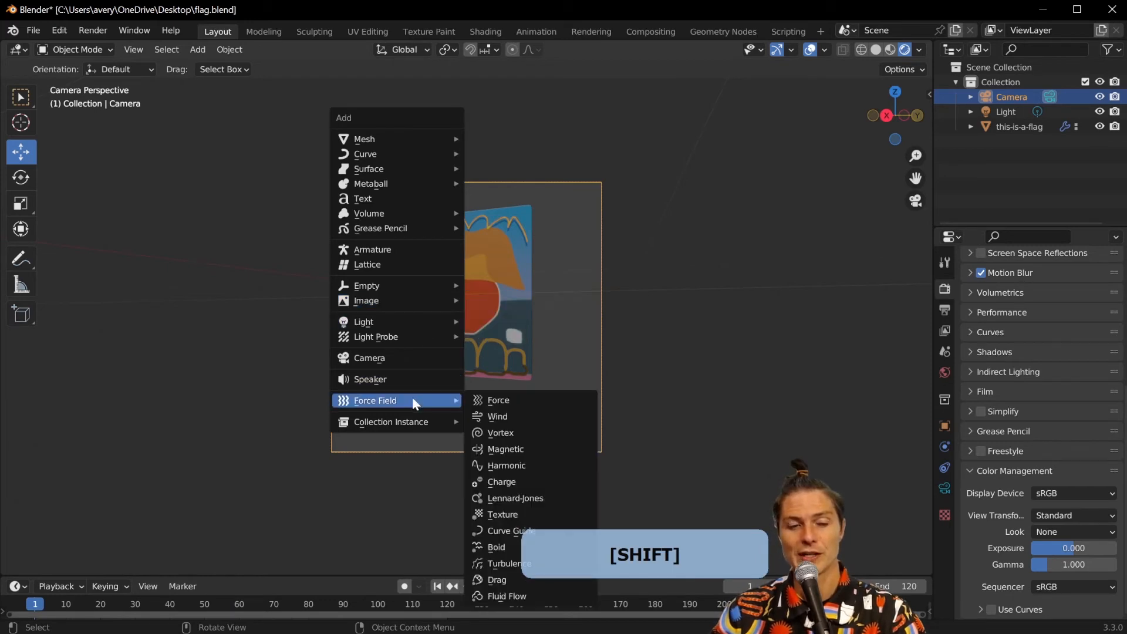
click(532, 416)
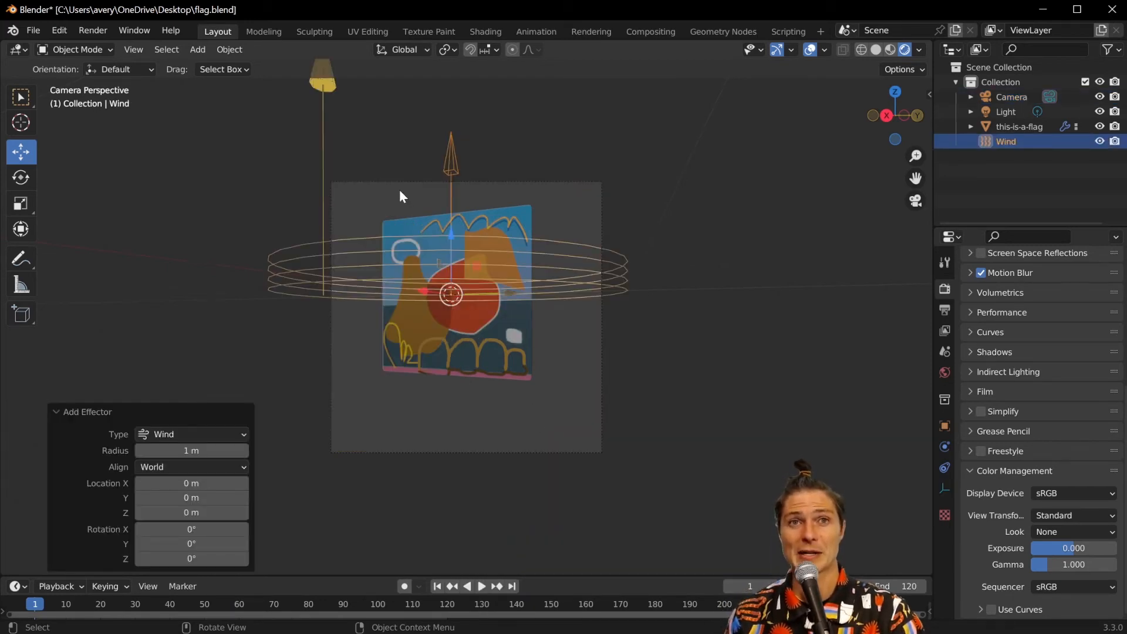
key(r)
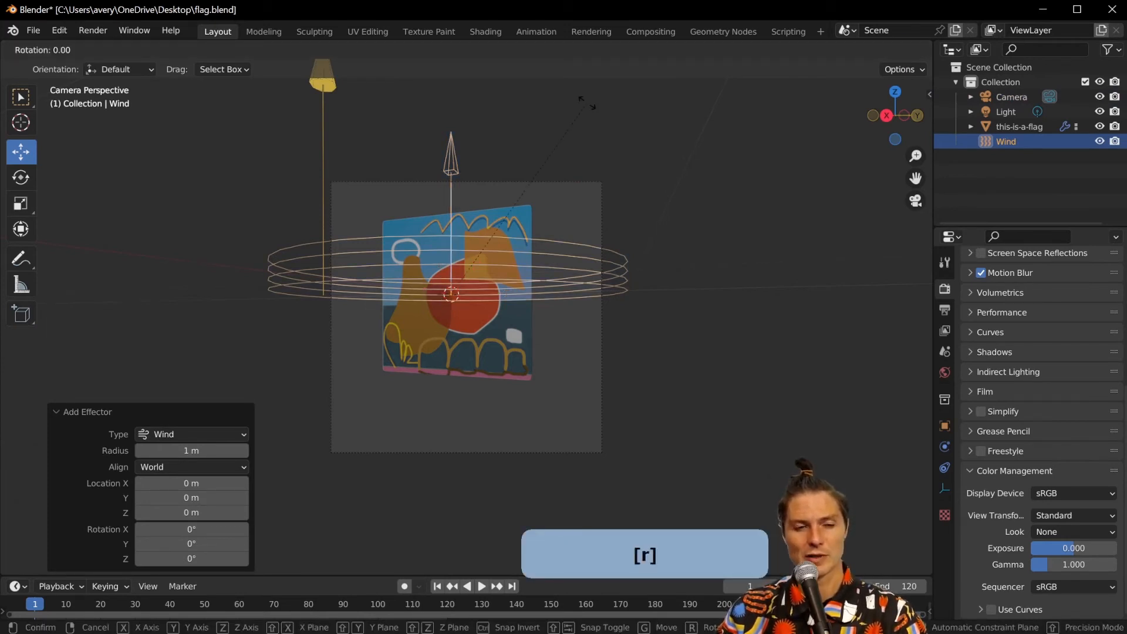
key(x)
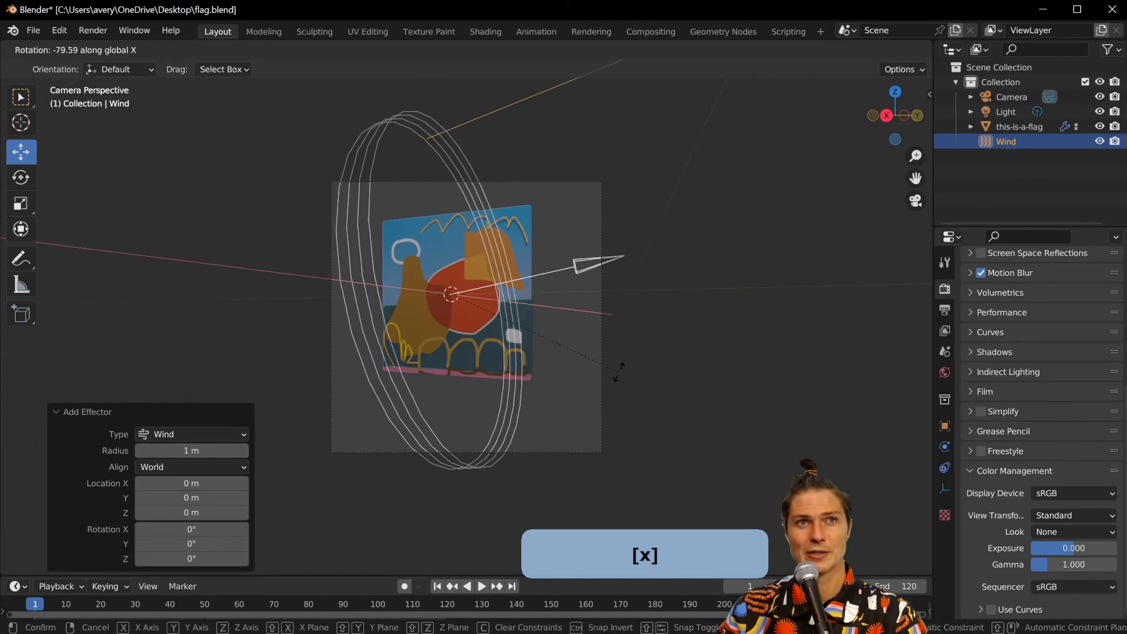
click(628, 389)
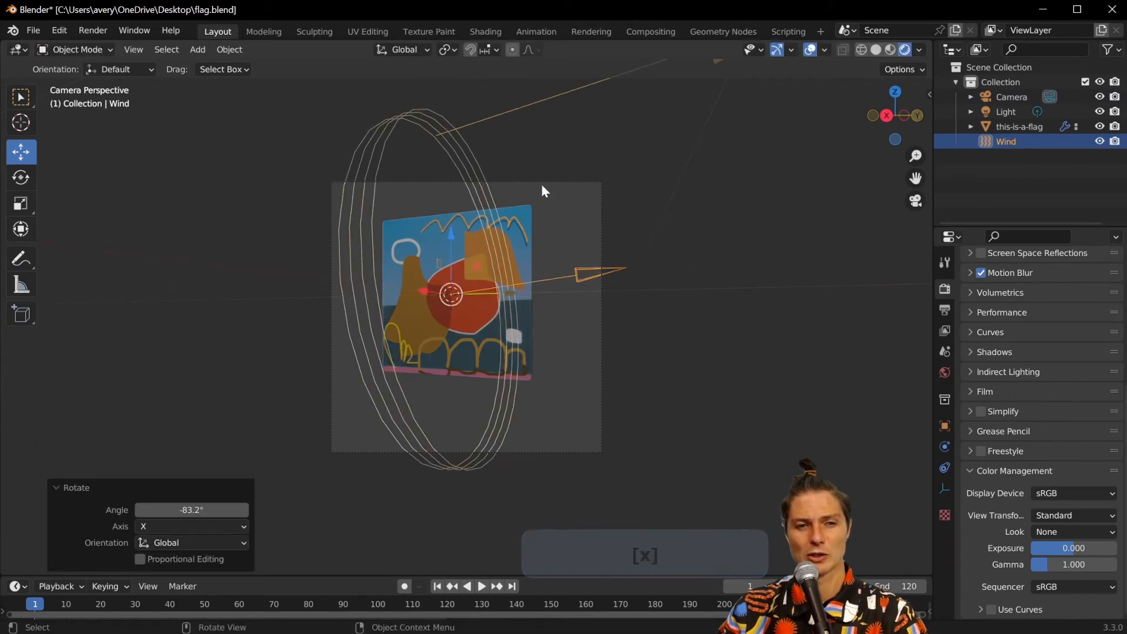
Move the wind force field about -1.88 m along the global Y axis, to the side of the flag
middle_drag(597, 142, 614, 219)
scroll(614, 216, down, 5)
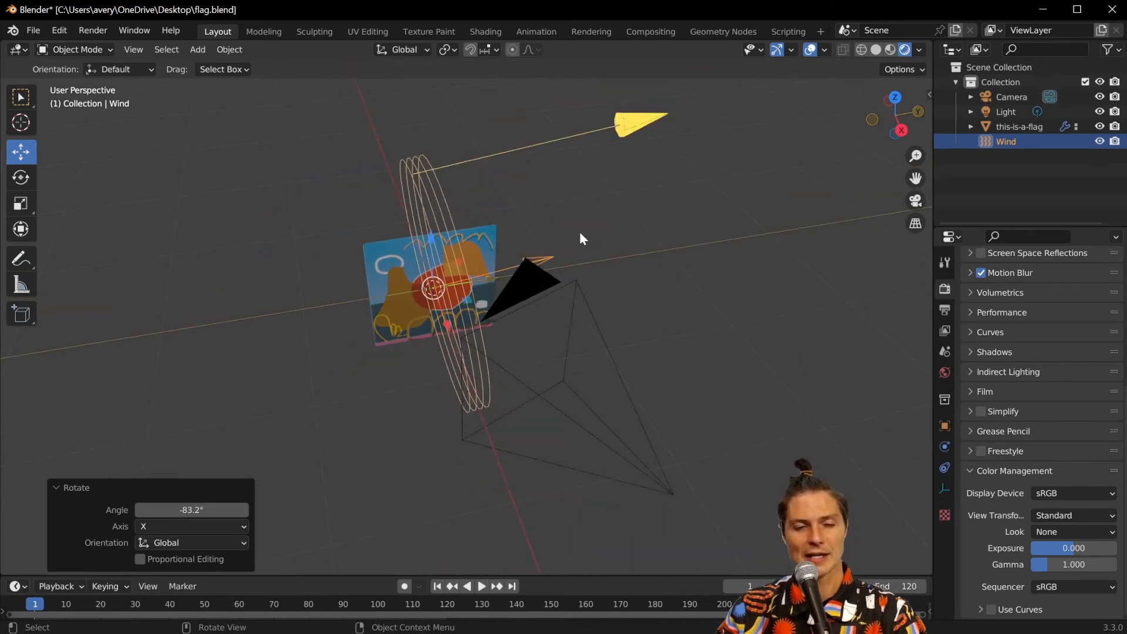
middle_drag(575, 248, 547, 248)
drag(497, 285, 256, 300)
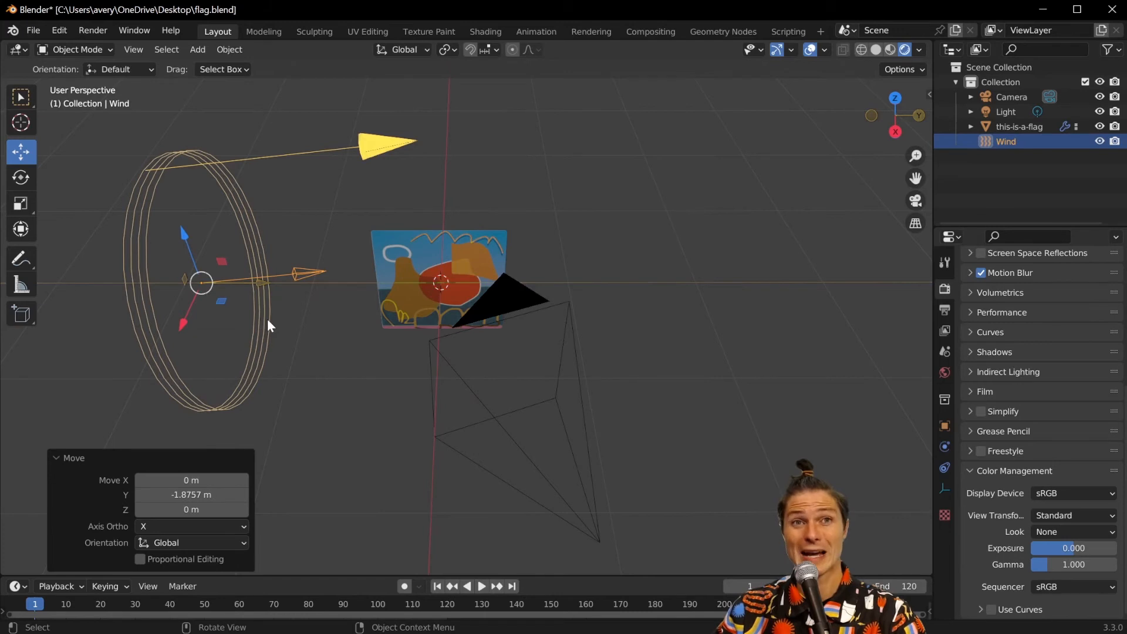
middle_drag(411, 340, 372, 216)
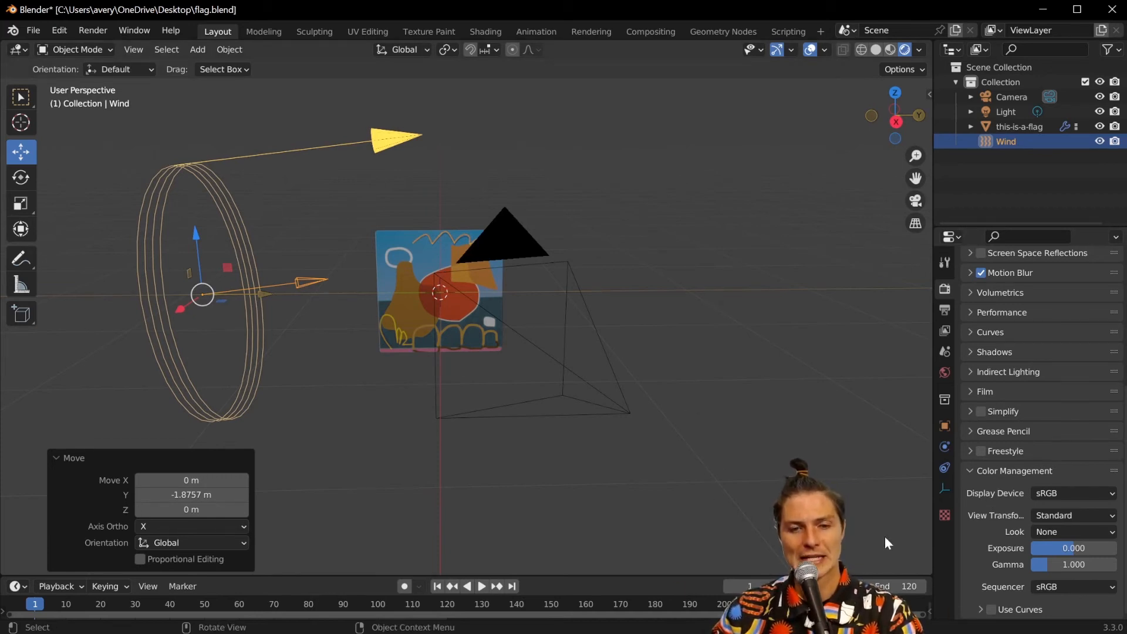
Set the wind force field's Strength to 20000
click(943, 491)
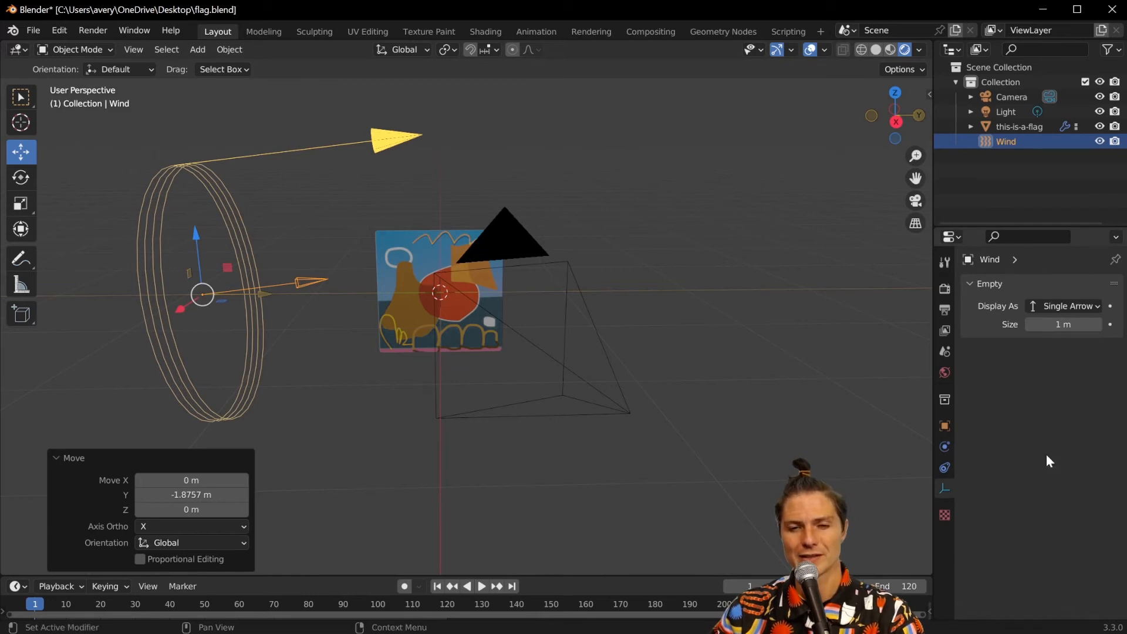
click(942, 467)
click(945, 447)
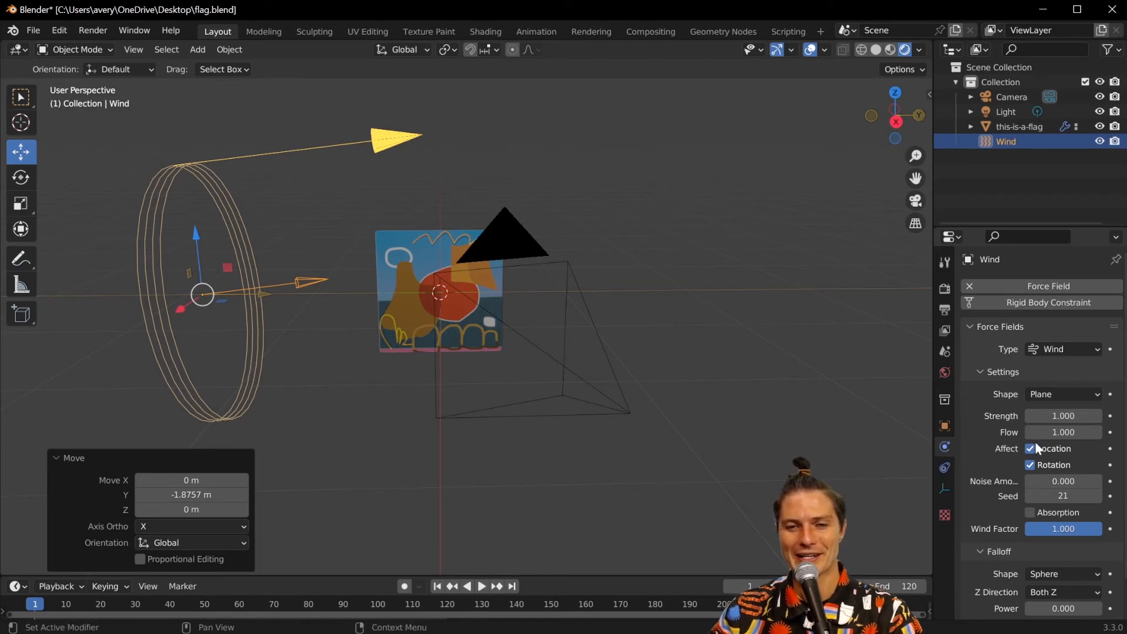
click(1063, 415)
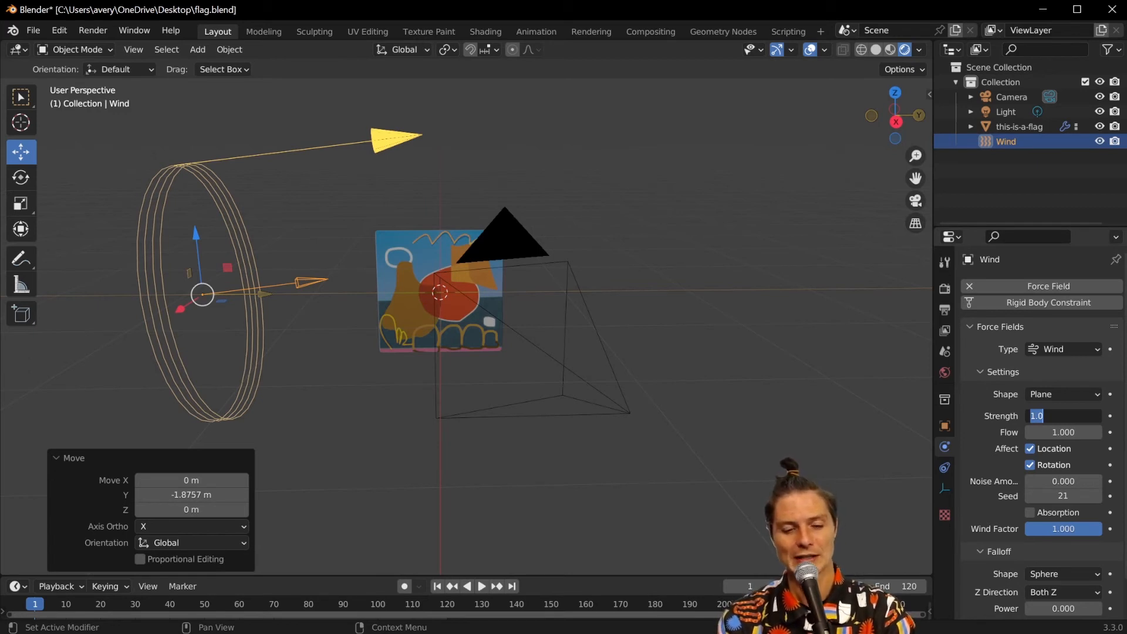
text(20000)
key(Return)
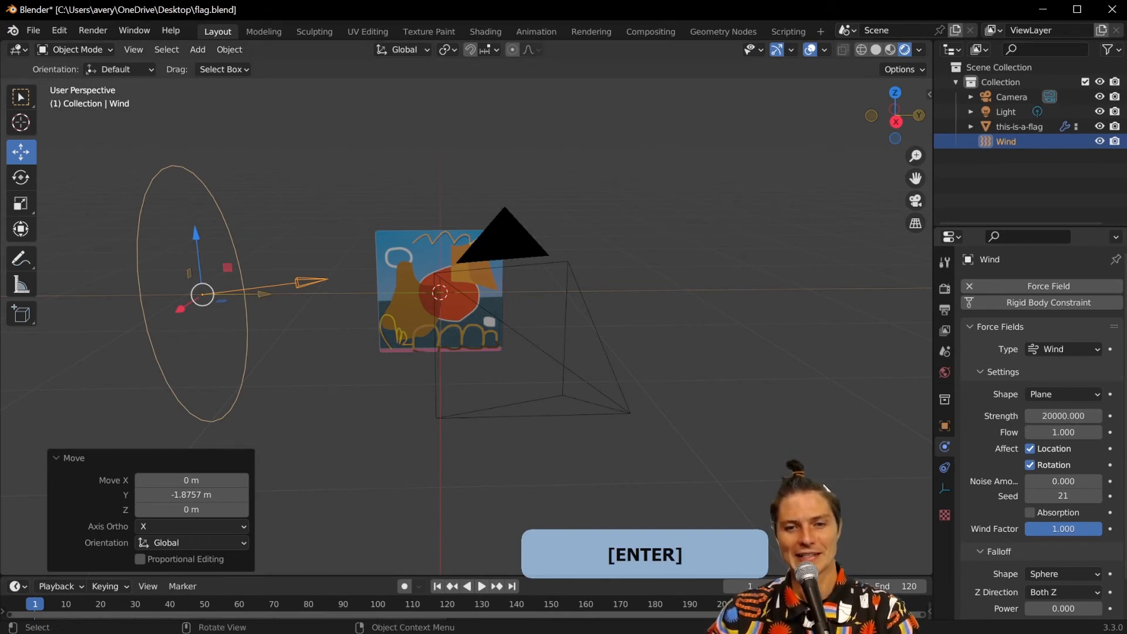
Play the animation to check how the wind moves the flag, and save the file
key(space)
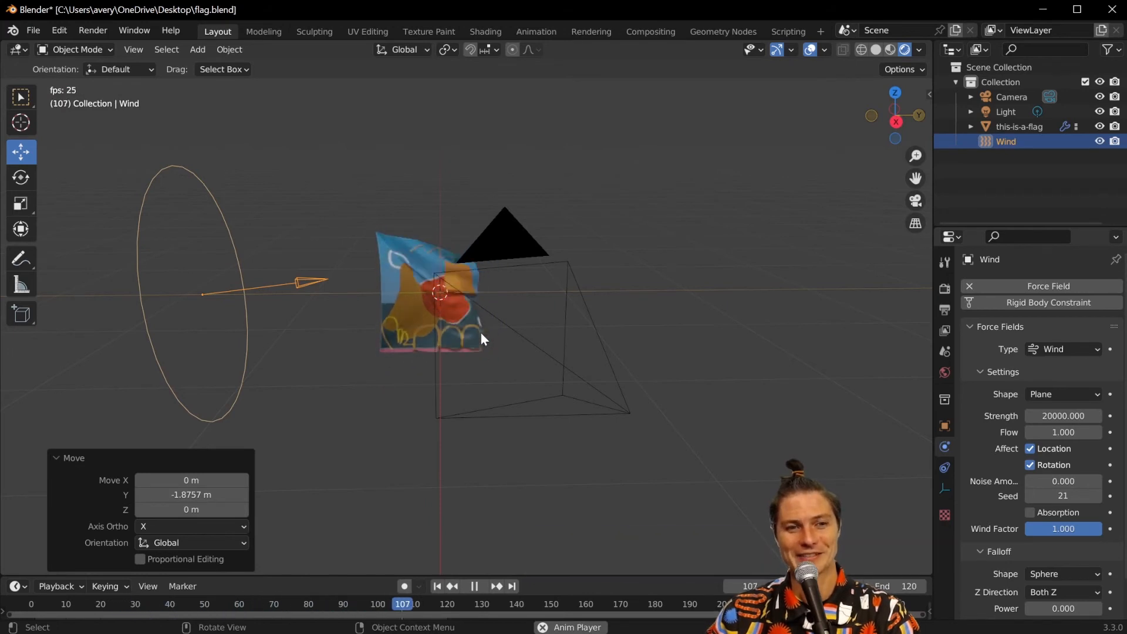
key(space)
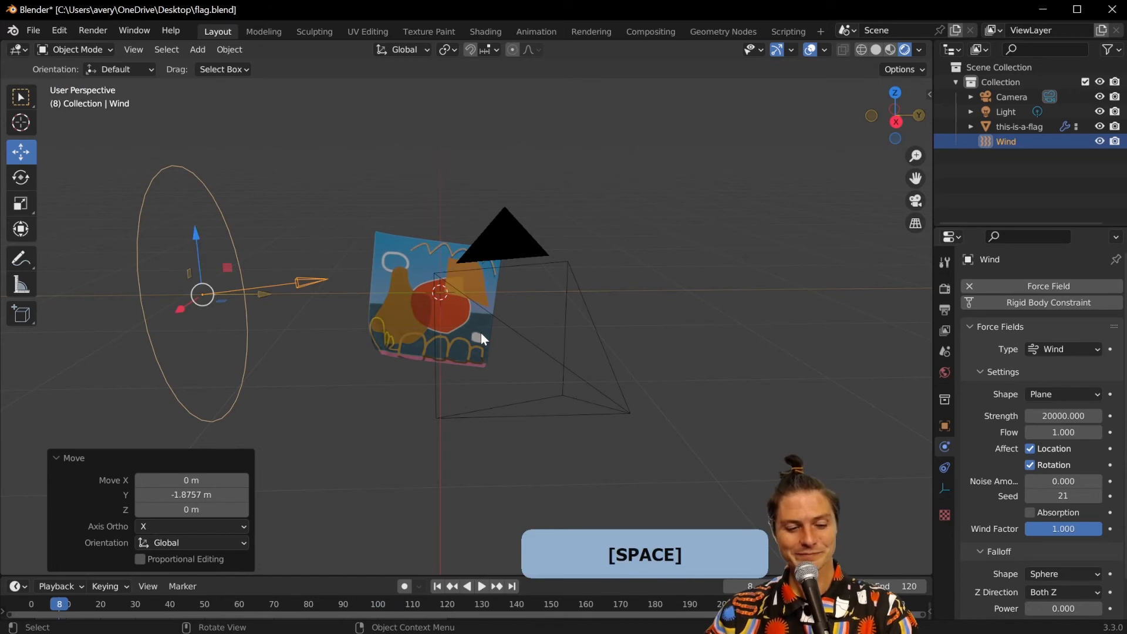
key(ctrl+s)
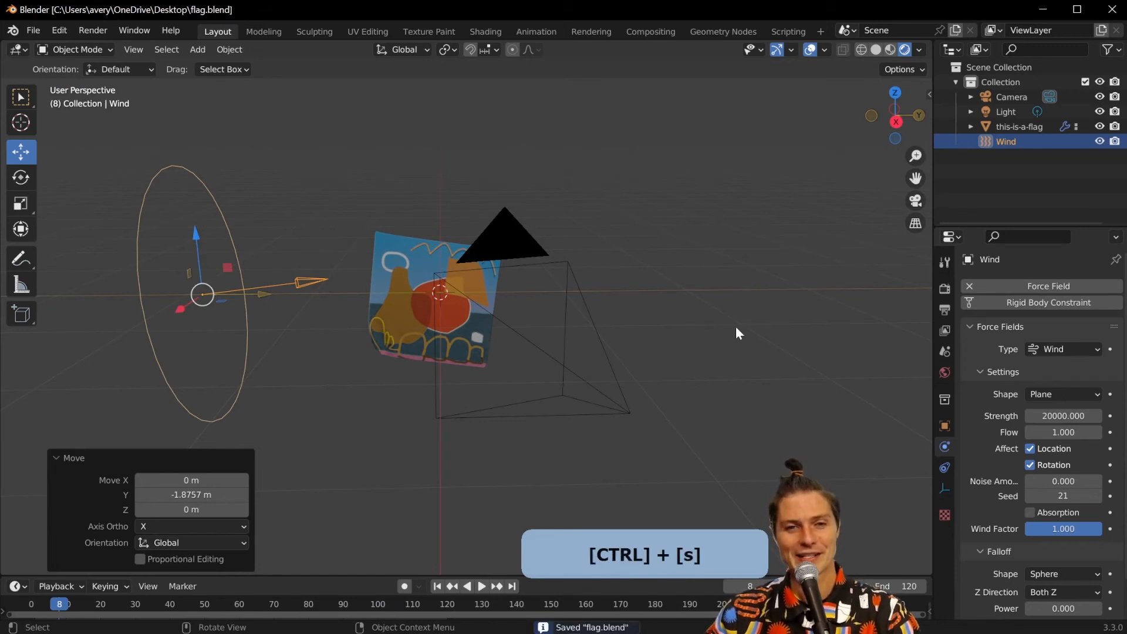
Select the light high above the flag and lower it along the global Z axis
click(907, 201)
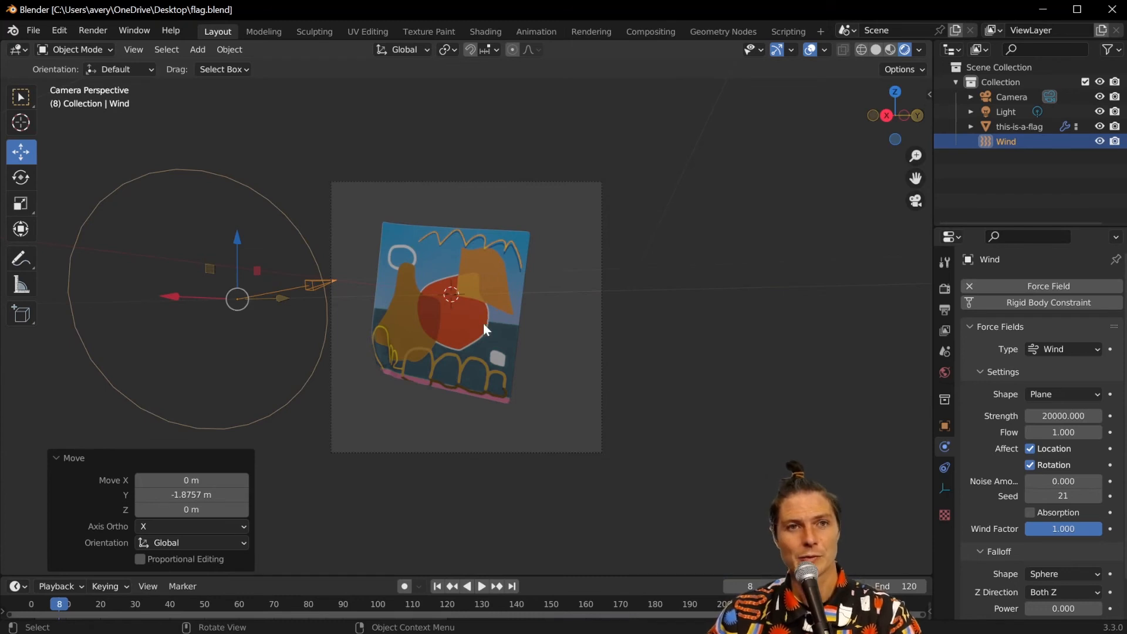
middle_drag(498, 323, 562, 262)
scroll(580, 224, down, 5)
scroll(549, 286, down, 6)
middle_drag(510, 345, 442, 267)
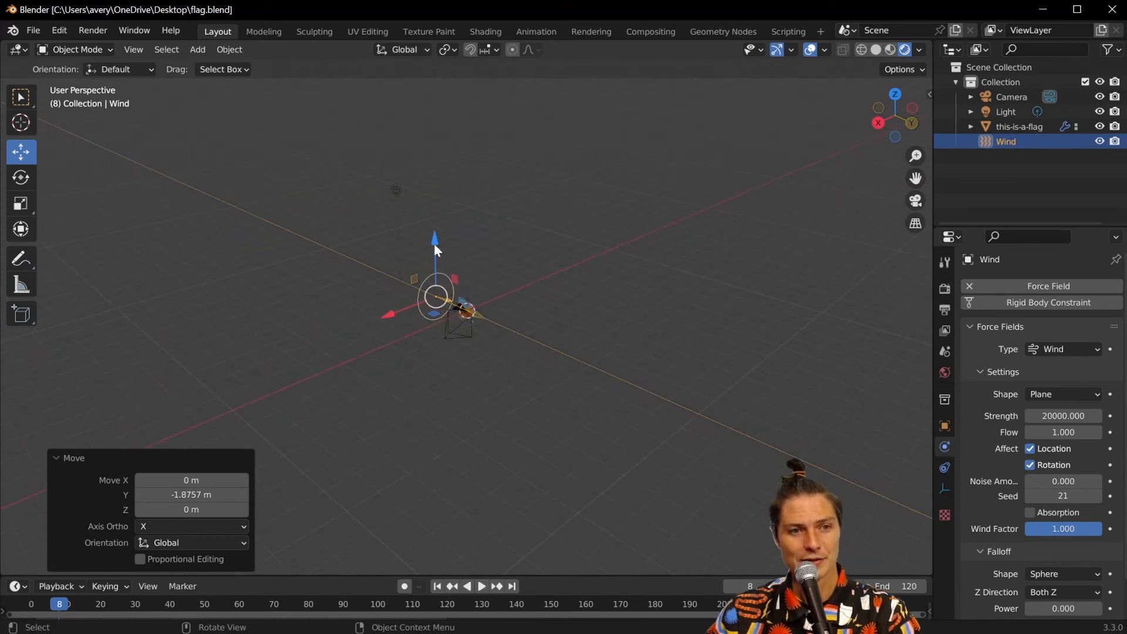
click(385, 187)
scroll(453, 252, up, 5)
scroll(452, 251, down, 4)
scroll(455, 258, down, 1)
key(g)
key(z)
click(464, 309)
Lower the light by another 0.97 m or so along the global Z axis
mouse_move(464, 309)
middle_down()
mouse_move(486, 293)
mouse_move(456, 297)
middle_up()
scroll(453, 325, down, 3)
scroll(483, 279, up, 10)
scroll(446, 287, down, 5)
middle_drag(418, 259, 318, 282)
middle_drag(370, 332, 477, 318)
key(g)
key(z)
click(450, 245)
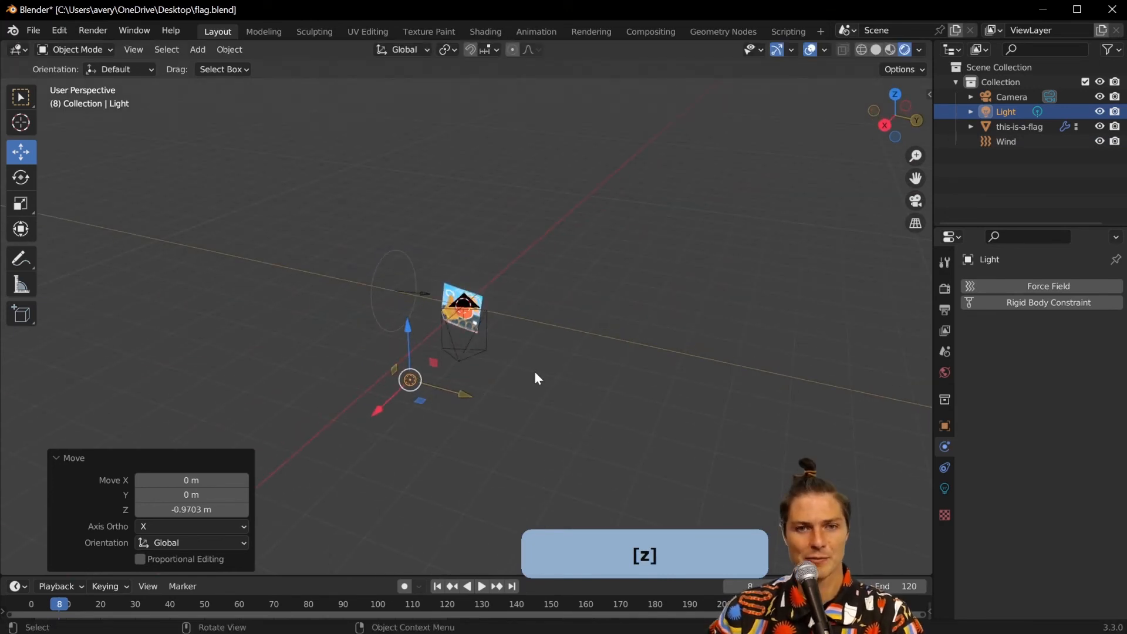
Play the animation through the camera to check the flag's lighting
scroll(881, 204, up, 3)
key(KP_0)
key(space)
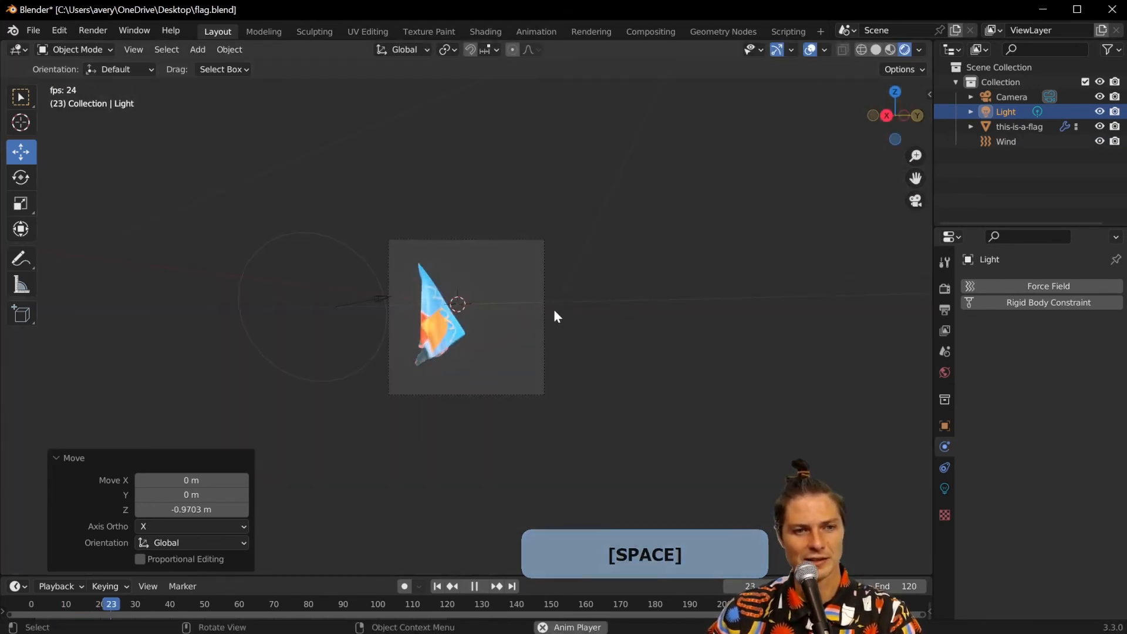
key(space)
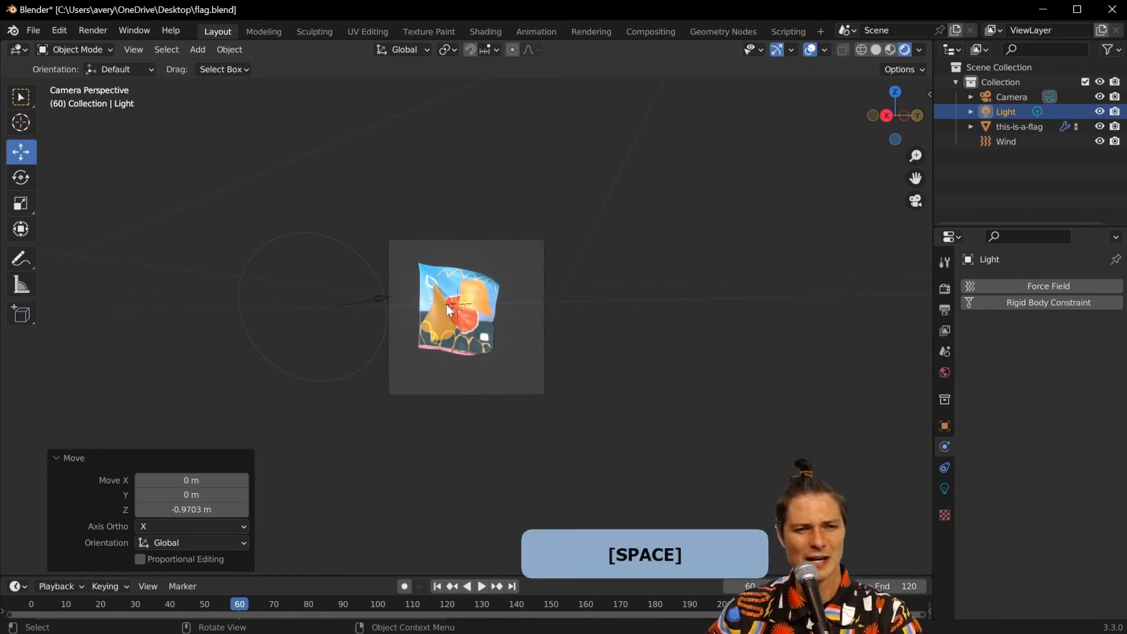
Try a Roughness of 1.000 on the flag's material, and set it to 0.000 while the animation plays
scroll(450, 310, up, 8)
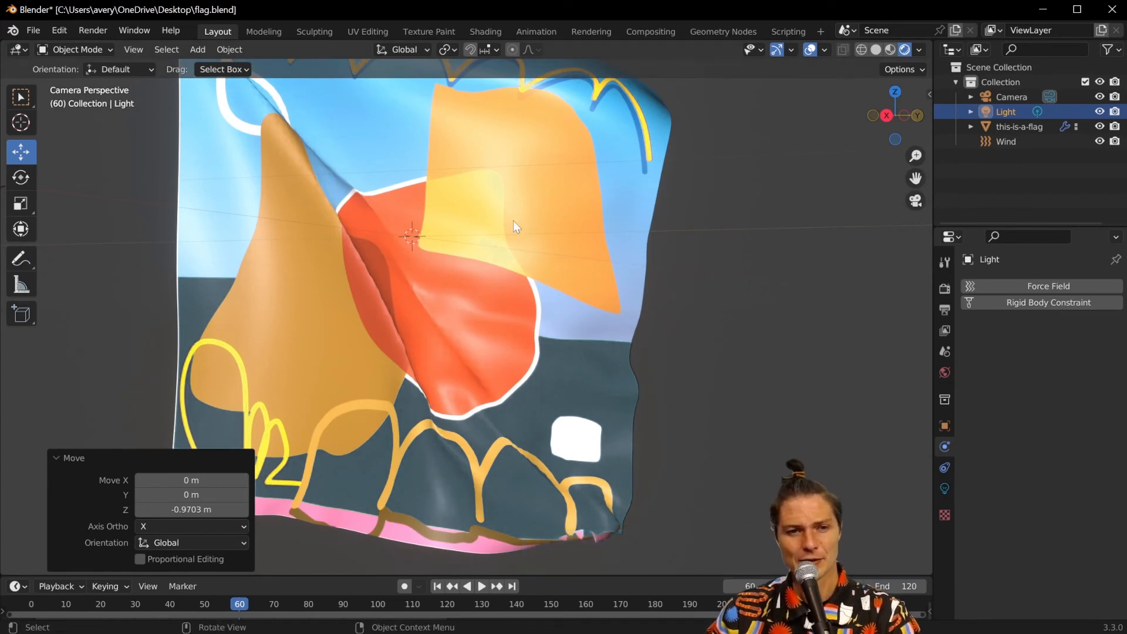
click(539, 233)
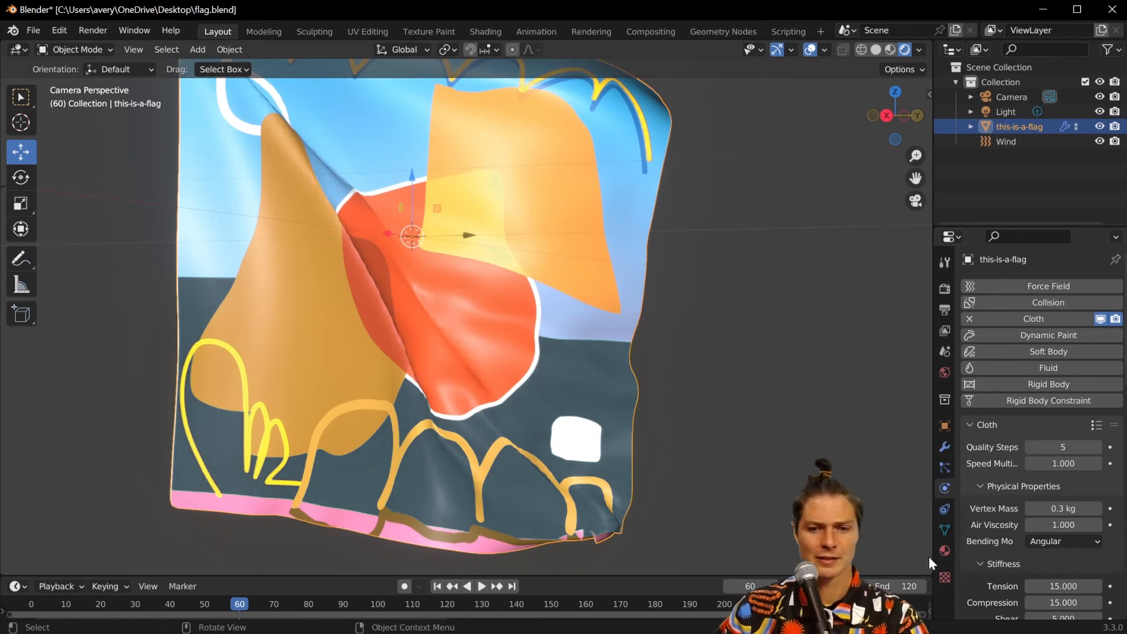
click(943, 550)
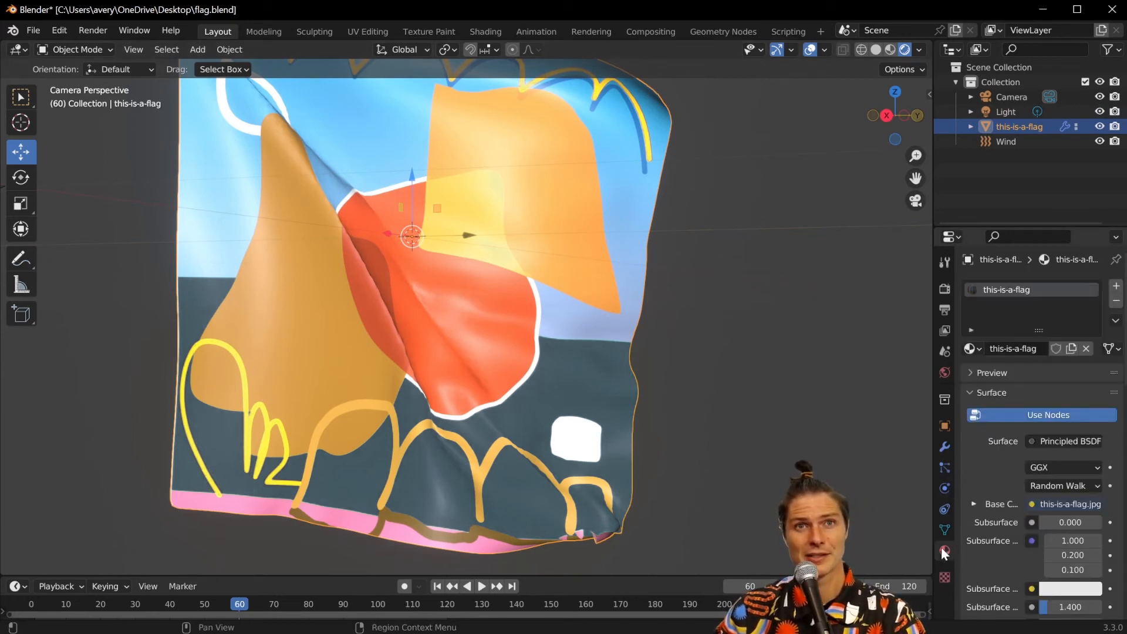
scroll(985, 449, down, 5)
scroll(977, 445, down, 5)
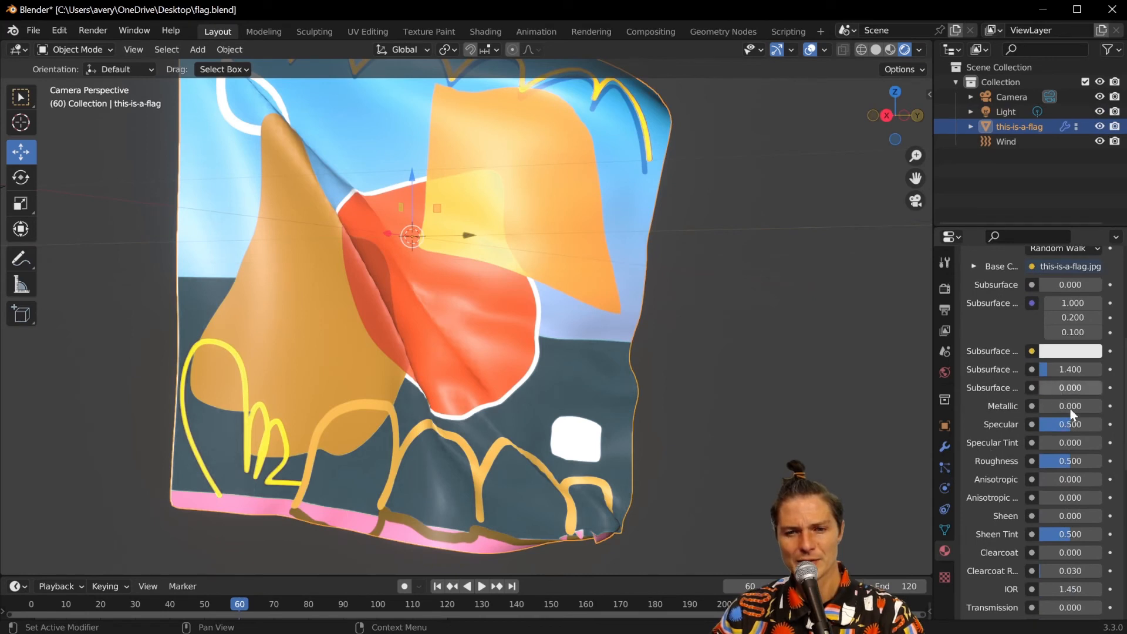
drag(1069, 464, 1096, 461)
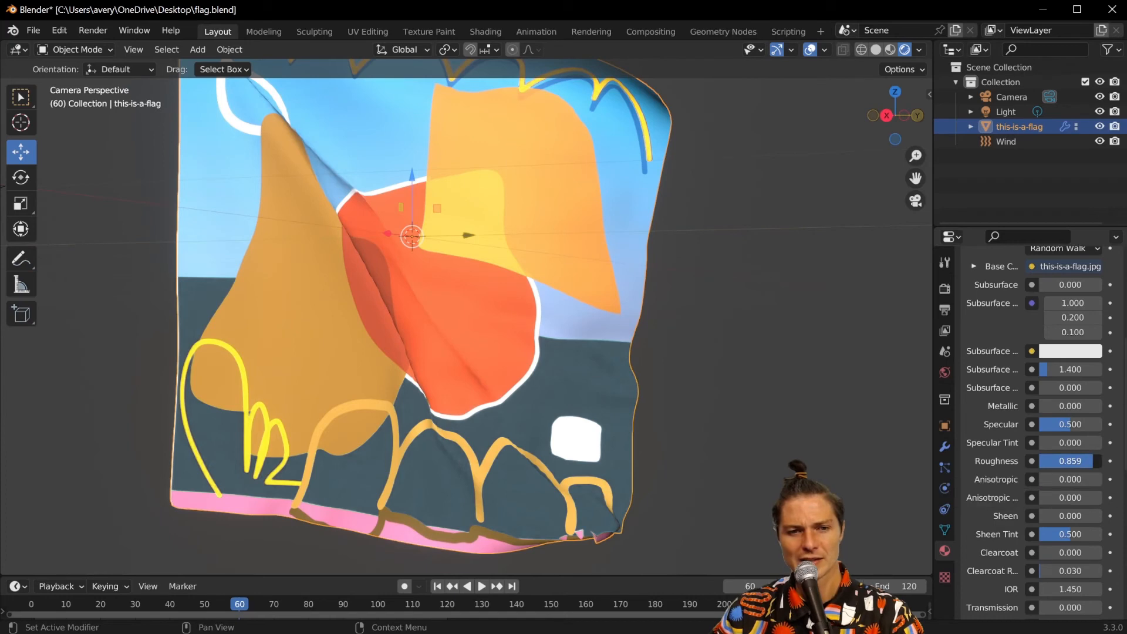
key(space)
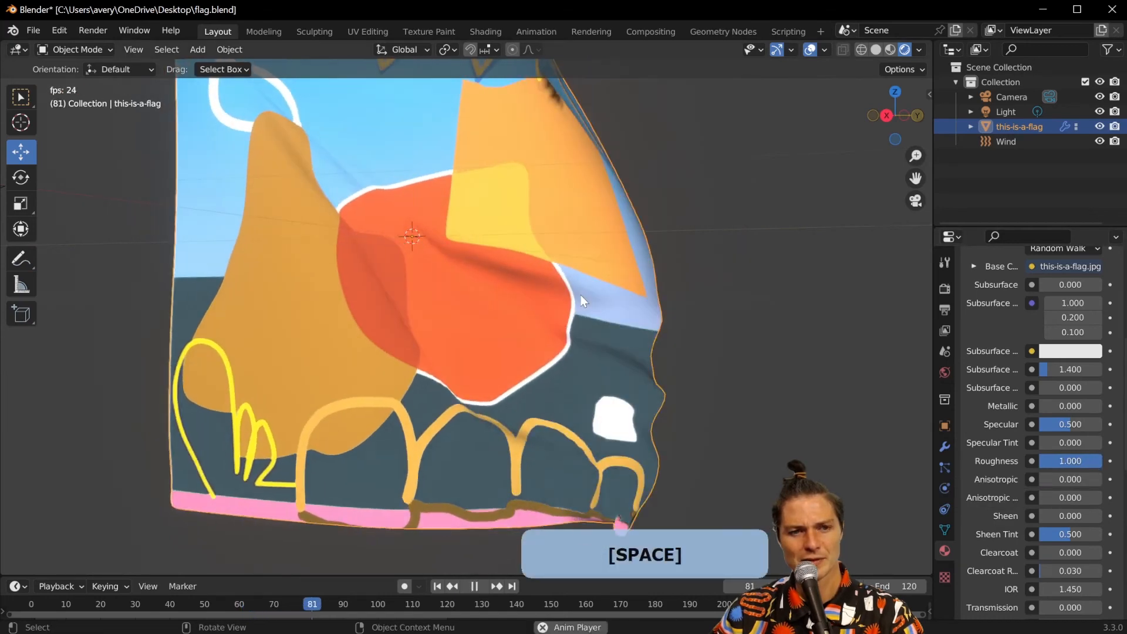
drag(1084, 463, 1042, 463)
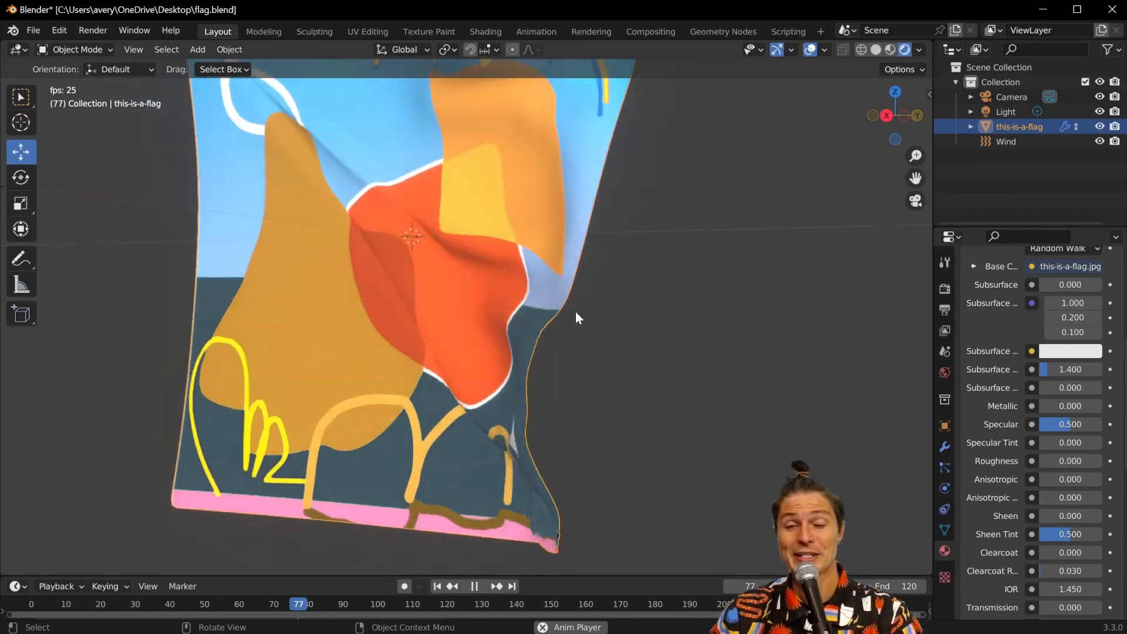
key(space)
Set the world background color to red with hue 0.007, saturation 0.926 and value 0.545
scroll(525, 308, down, 5)
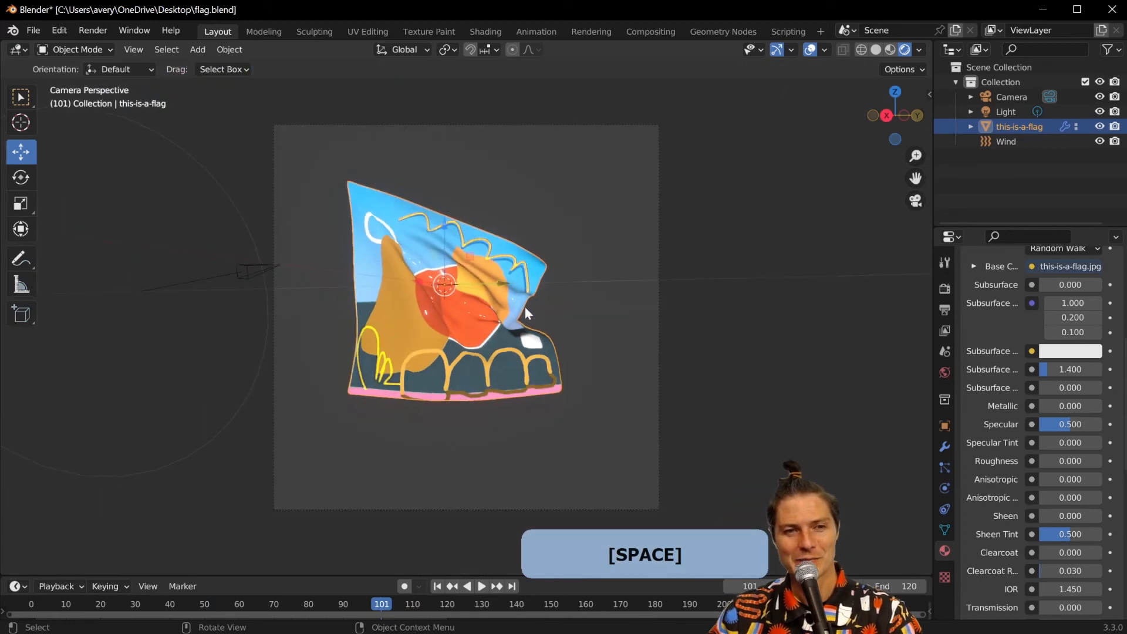
middle_drag(530, 305, 519, 333)
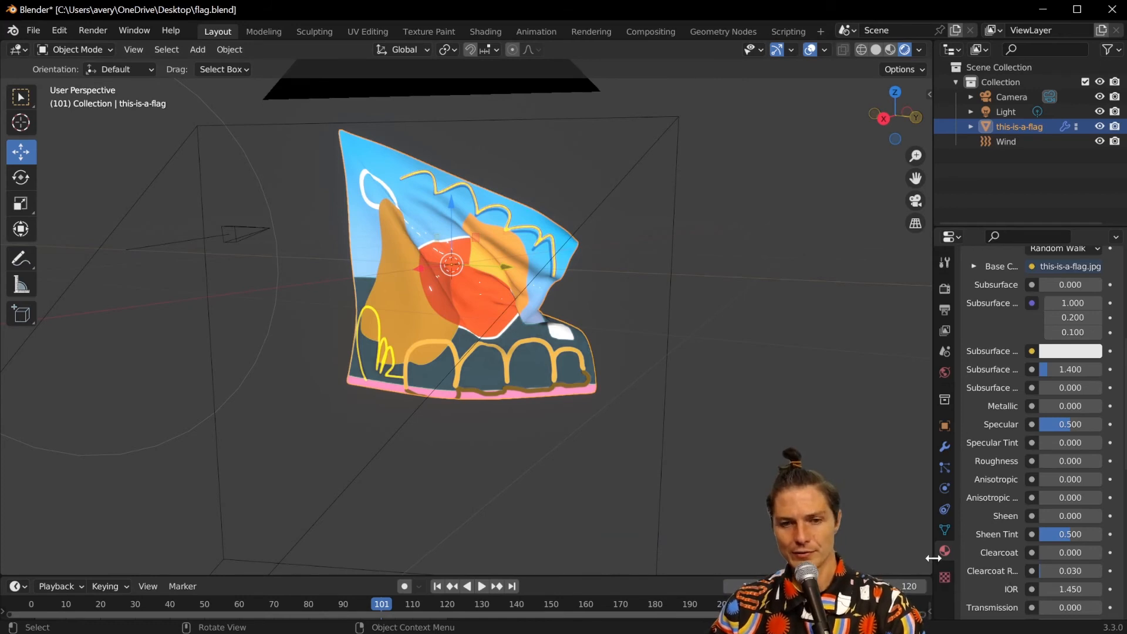
click(945, 373)
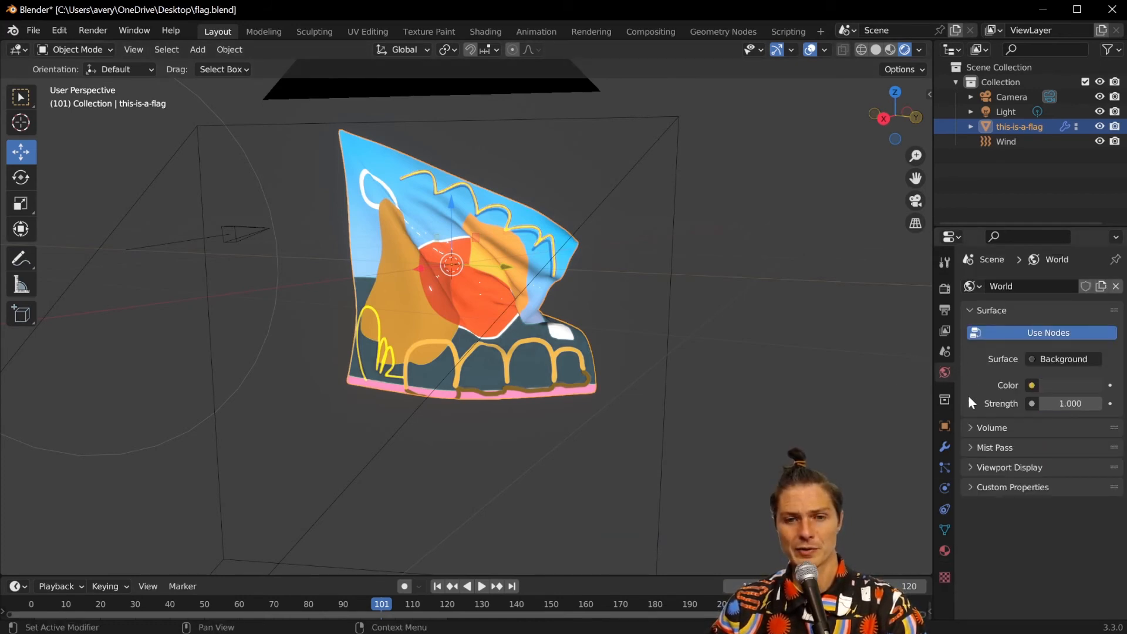
click(1066, 383)
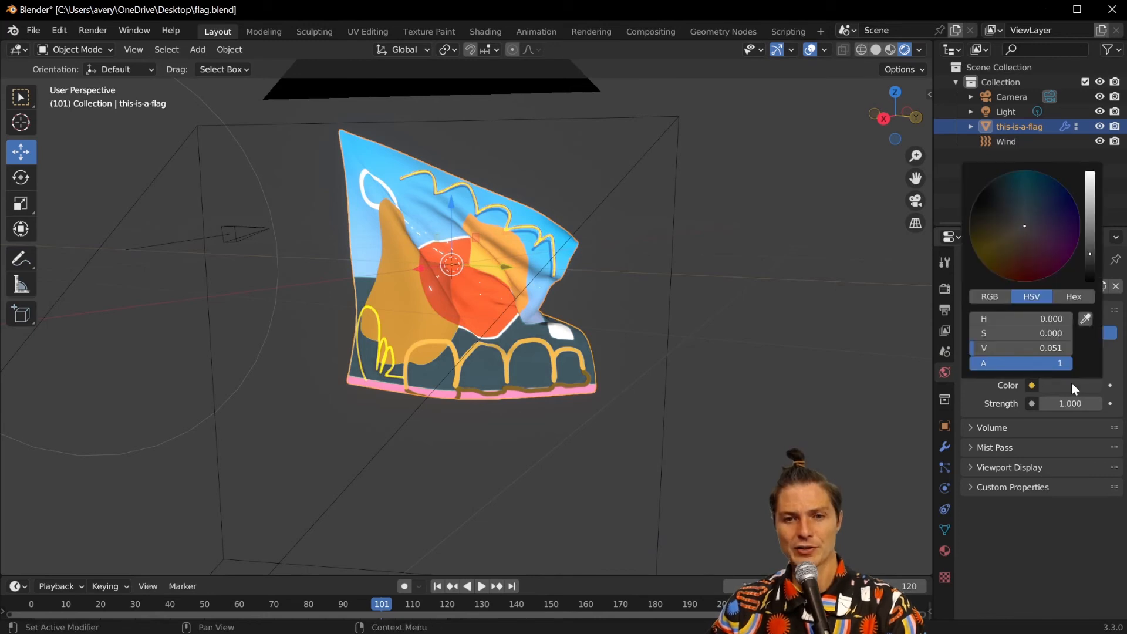
drag(1090, 229, 1091, 195)
click(1094, 254)
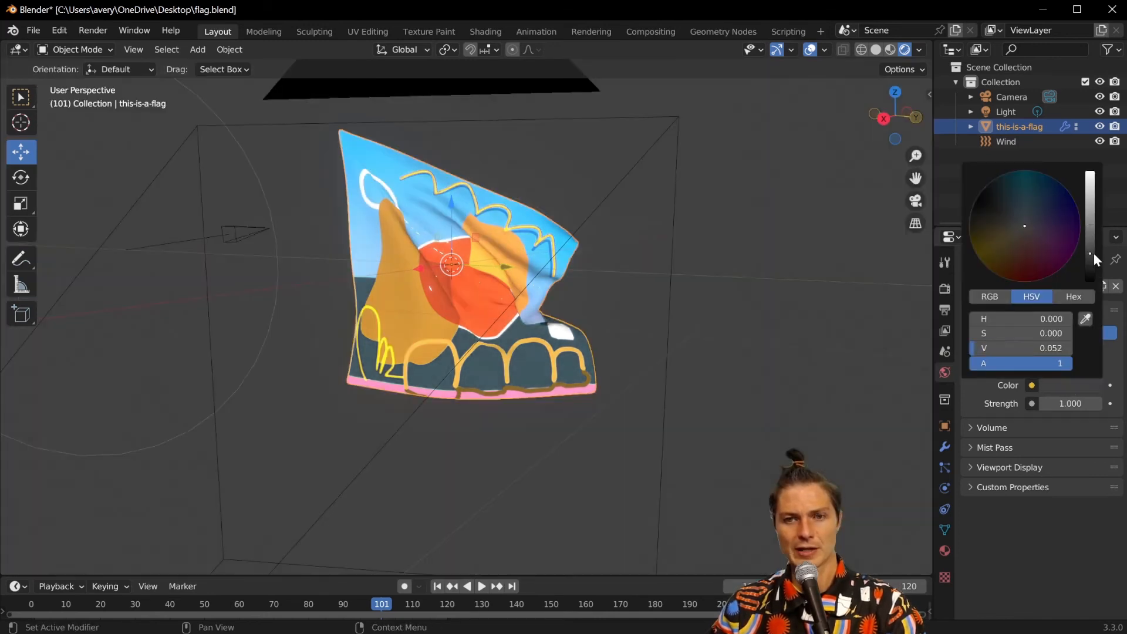
click(1090, 199)
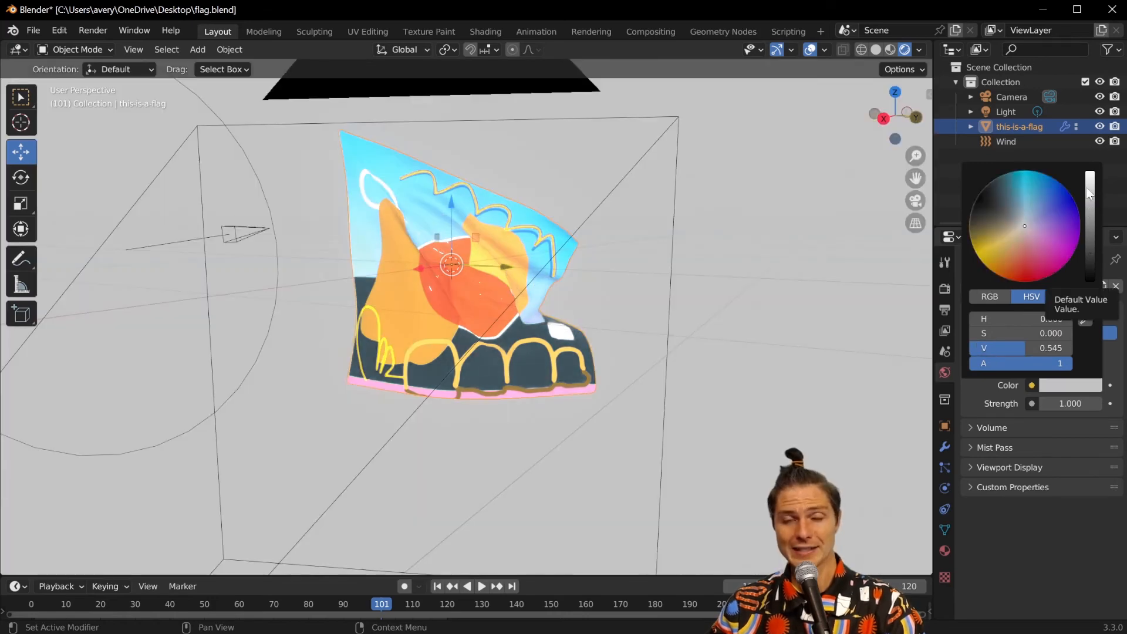
mouse_move(1041, 192)
mouse_down()
mouse_move(1010, 206)
mouse_move(1021, 266)
mouse_up()
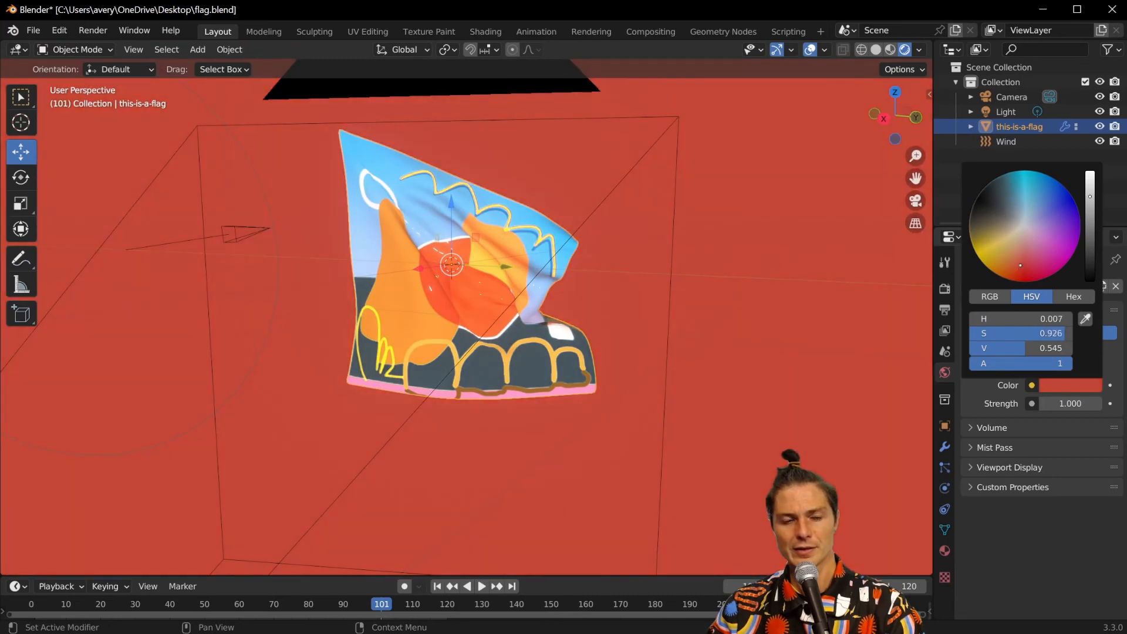
Play the animation against the red background, both in the free view and through the camera
key(space)
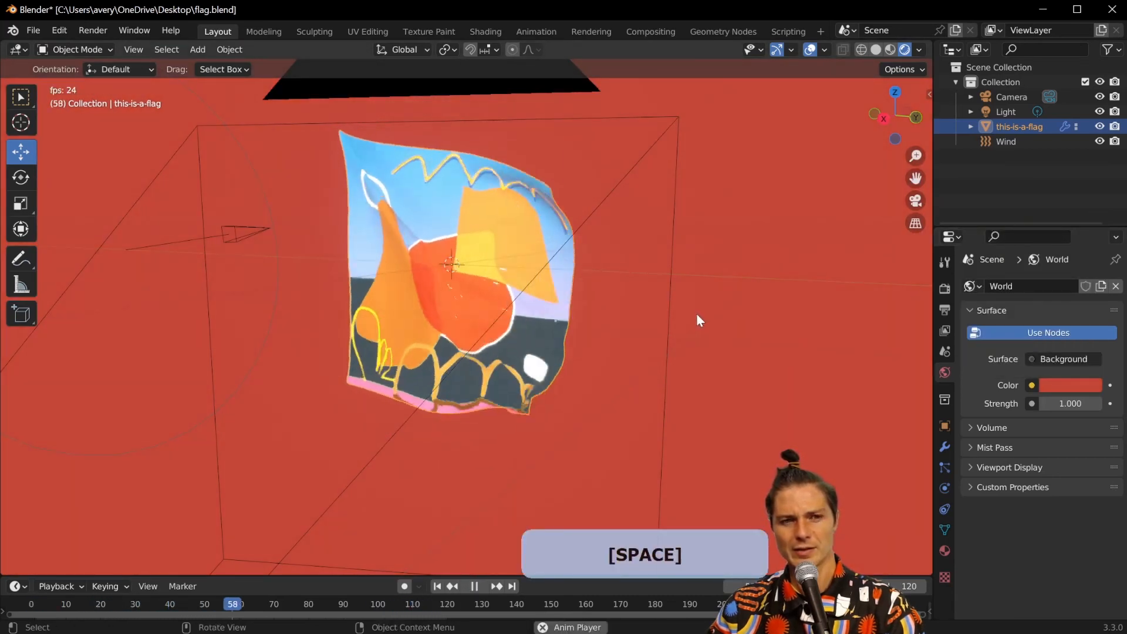
key(space)
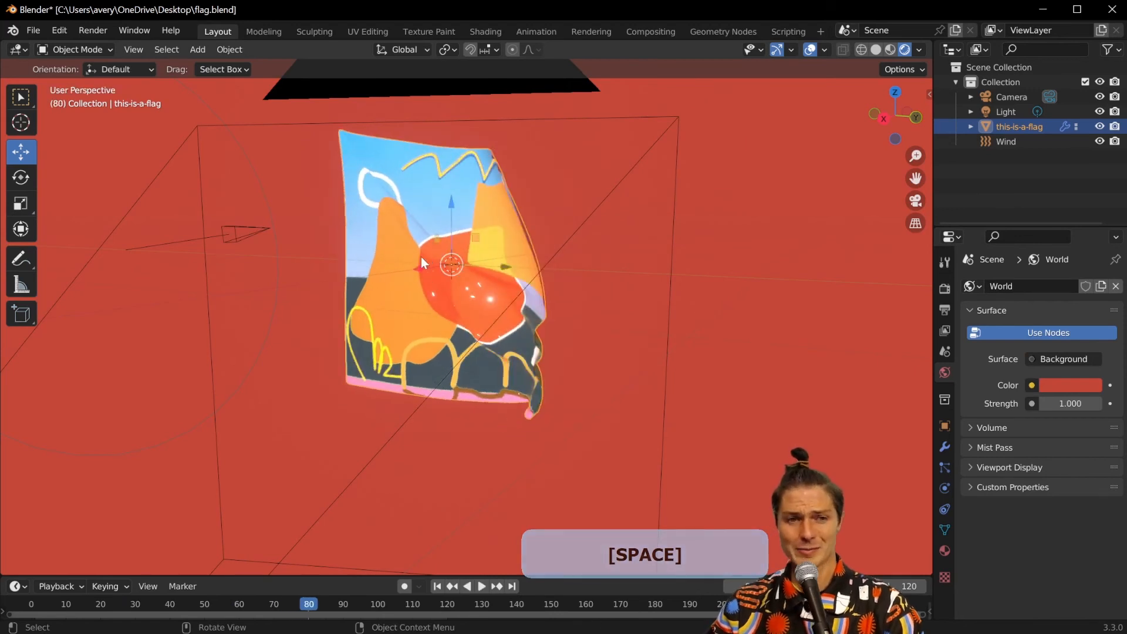
click(915, 200)
key(space)
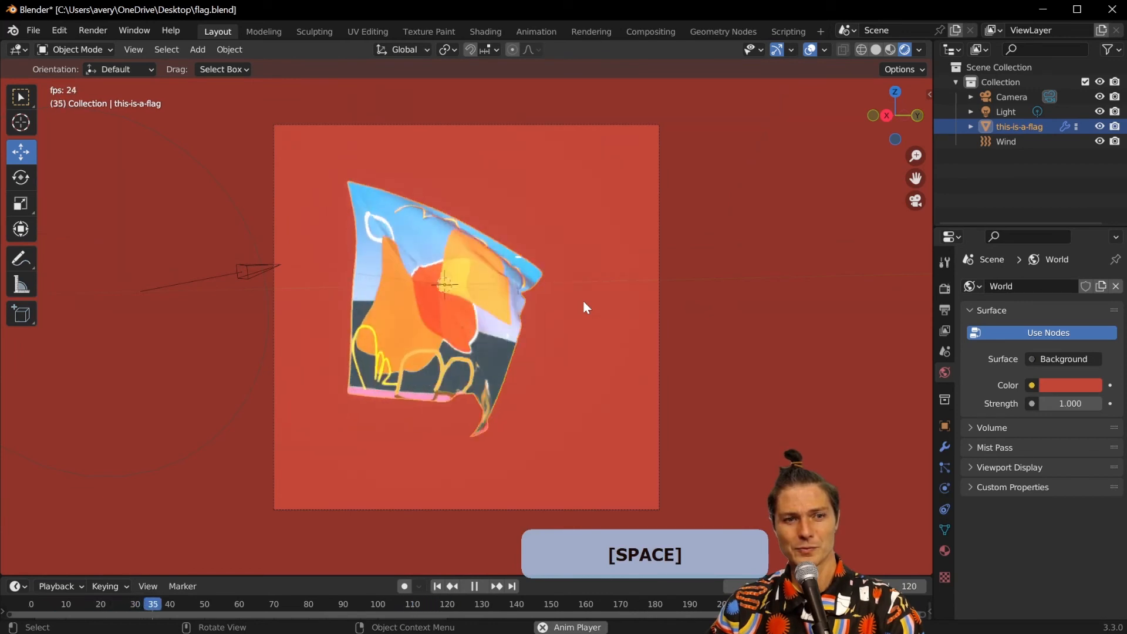
key(space)
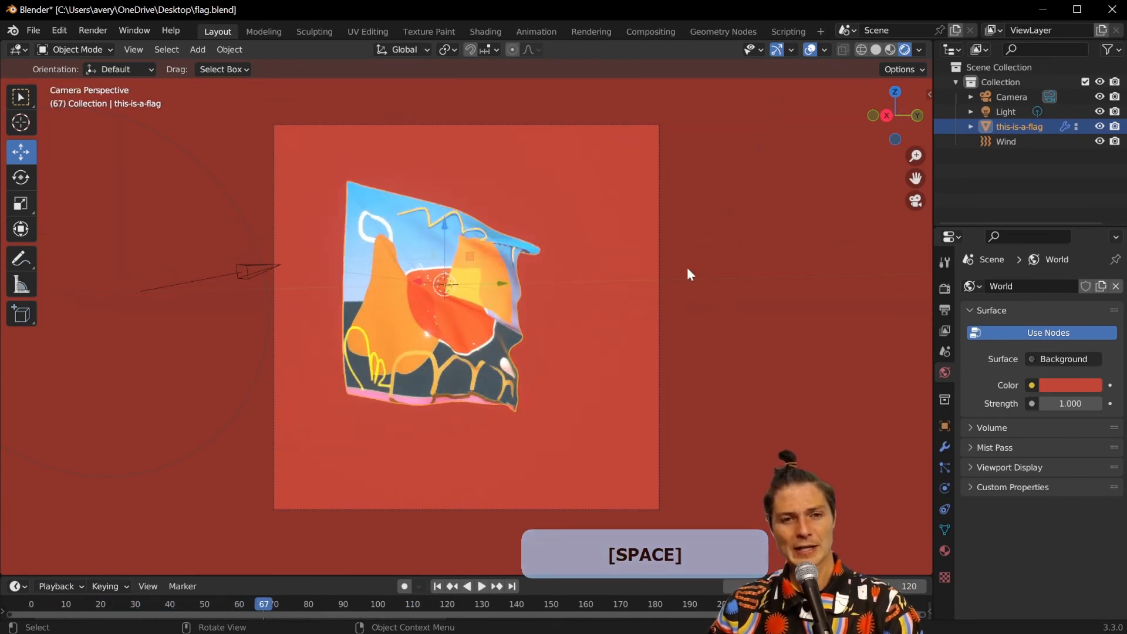
Move the camera closer along its local Z axis, shift it about -0.083 m X and 0.067 m Y in view orientation, and check the playback
click(658, 263)
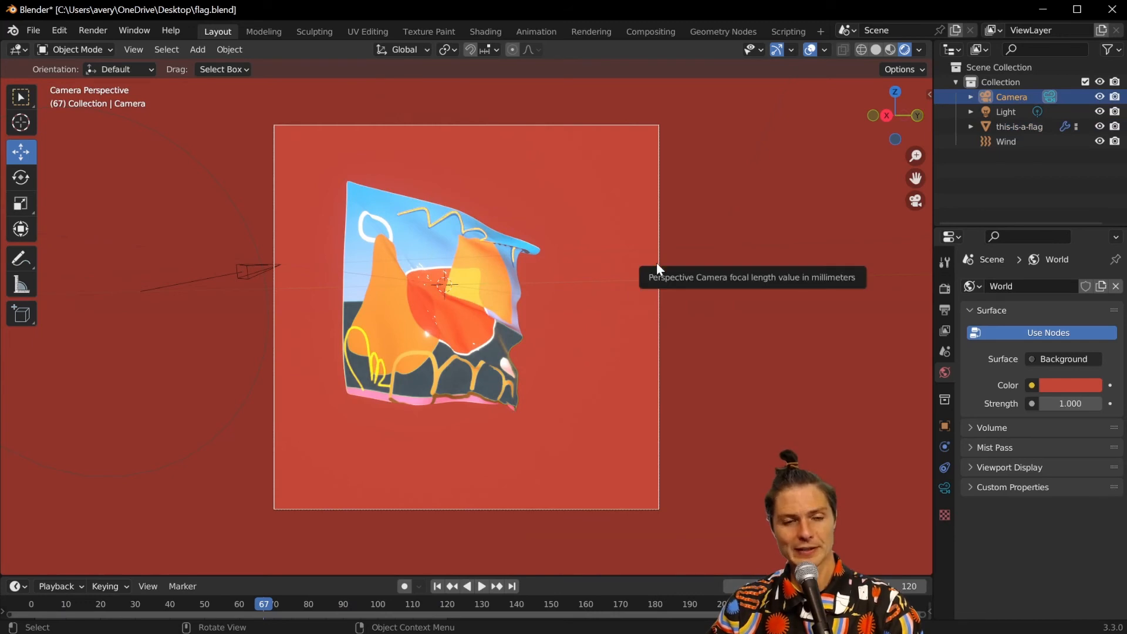
key(g)
key(z)
key(z)
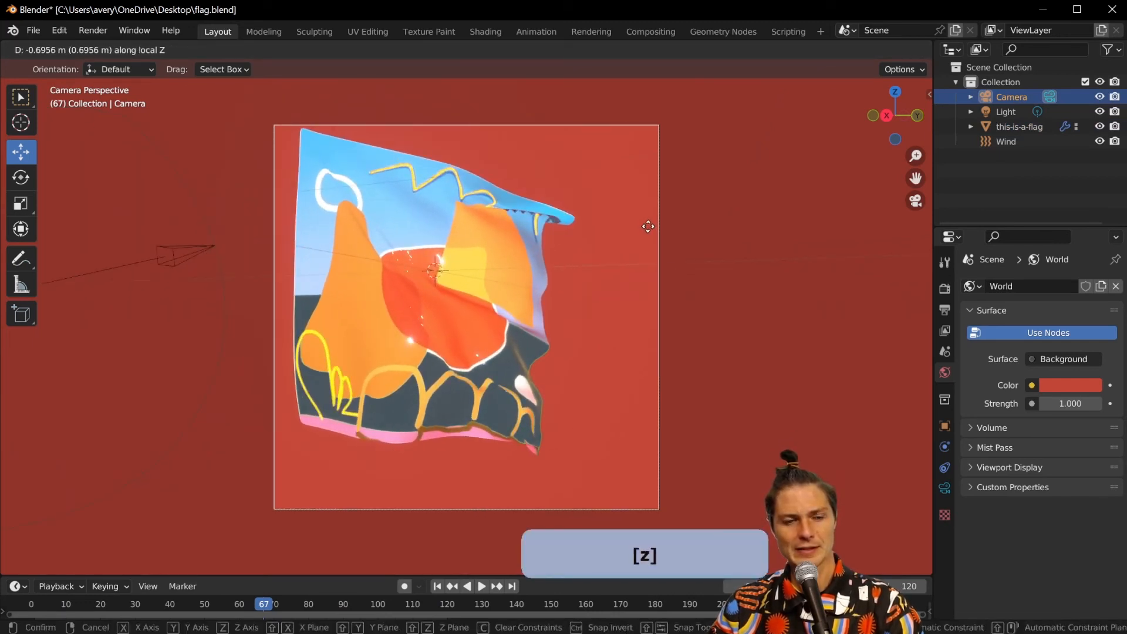
click(648, 229)
key(g)
click(642, 224)
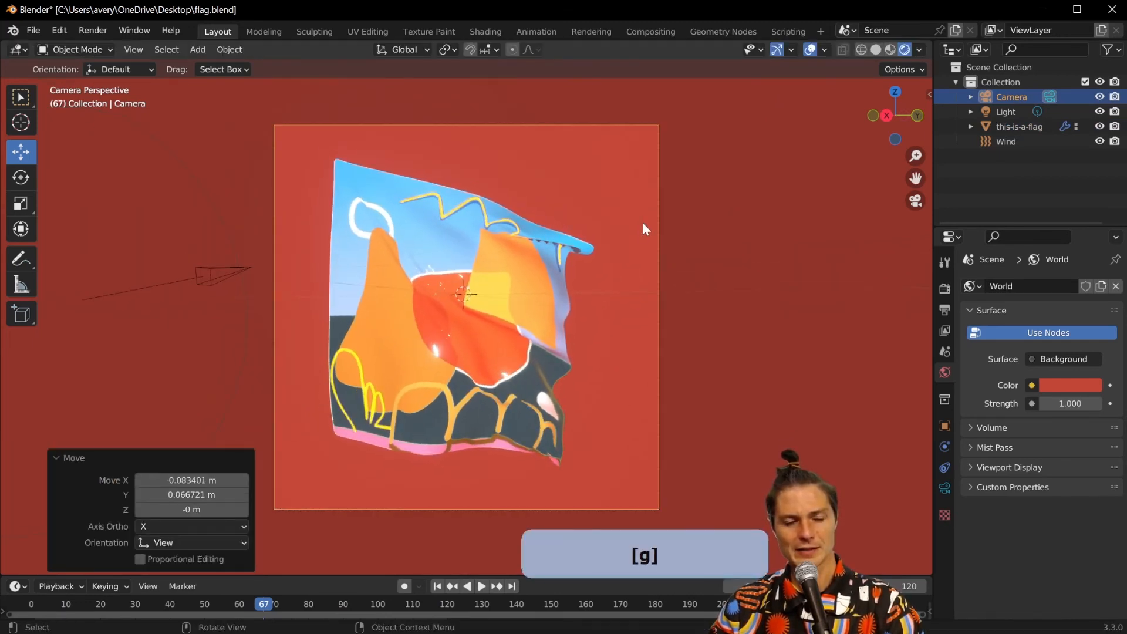
key(space)
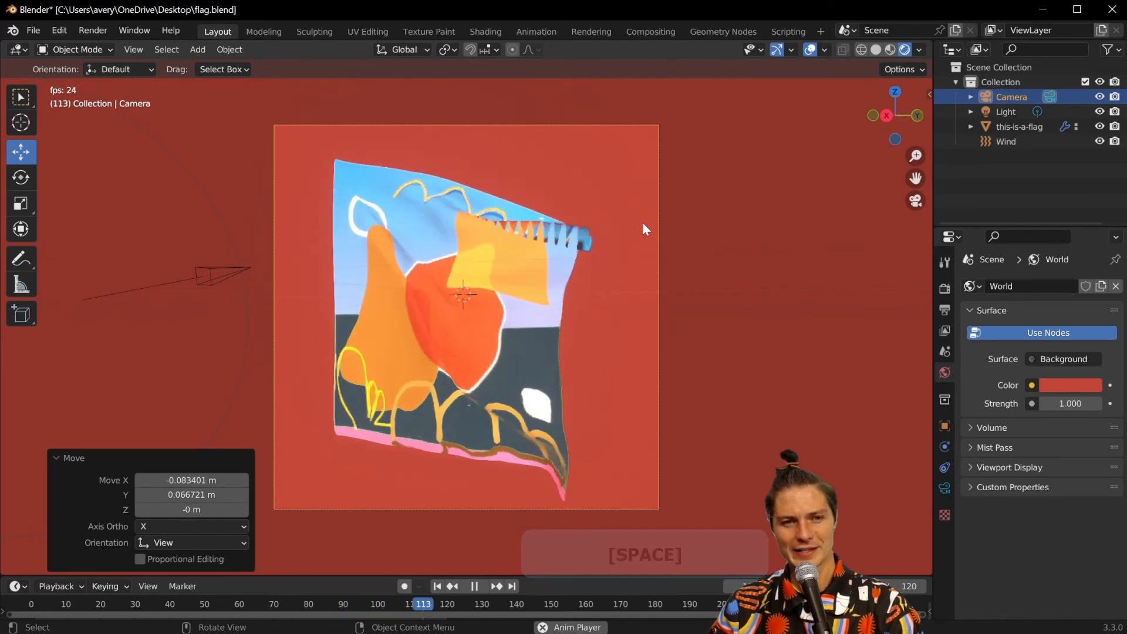
key(space)
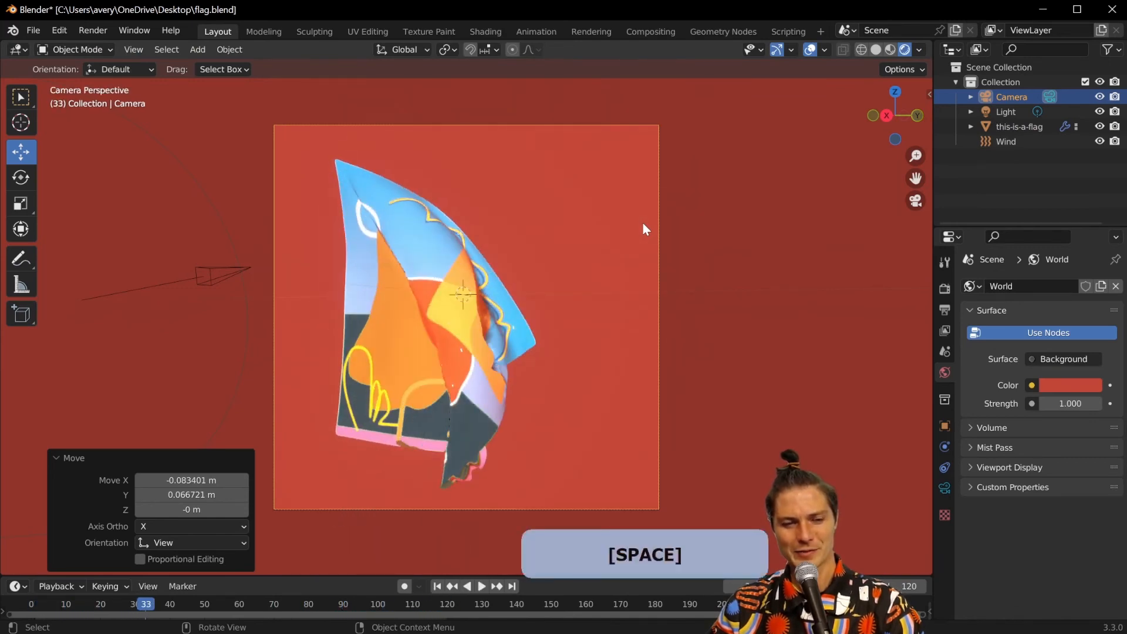
Move the camera about -0.083 m along global Z and play the animation briefly to check the flag's framing
key(g)
key(z)
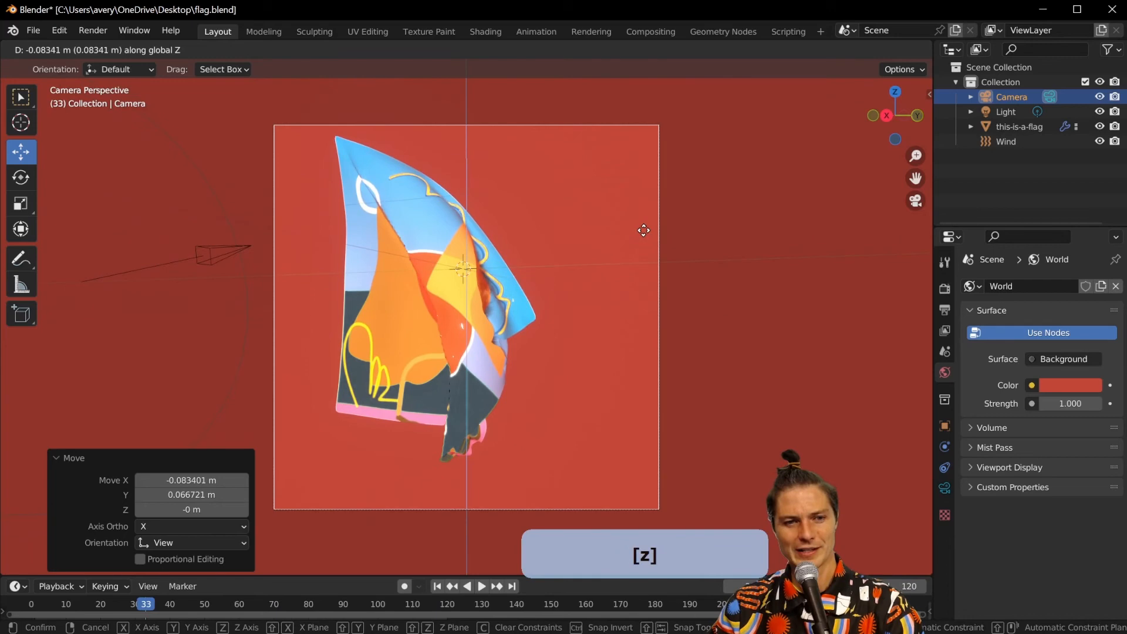
click(643, 230)
key(space)
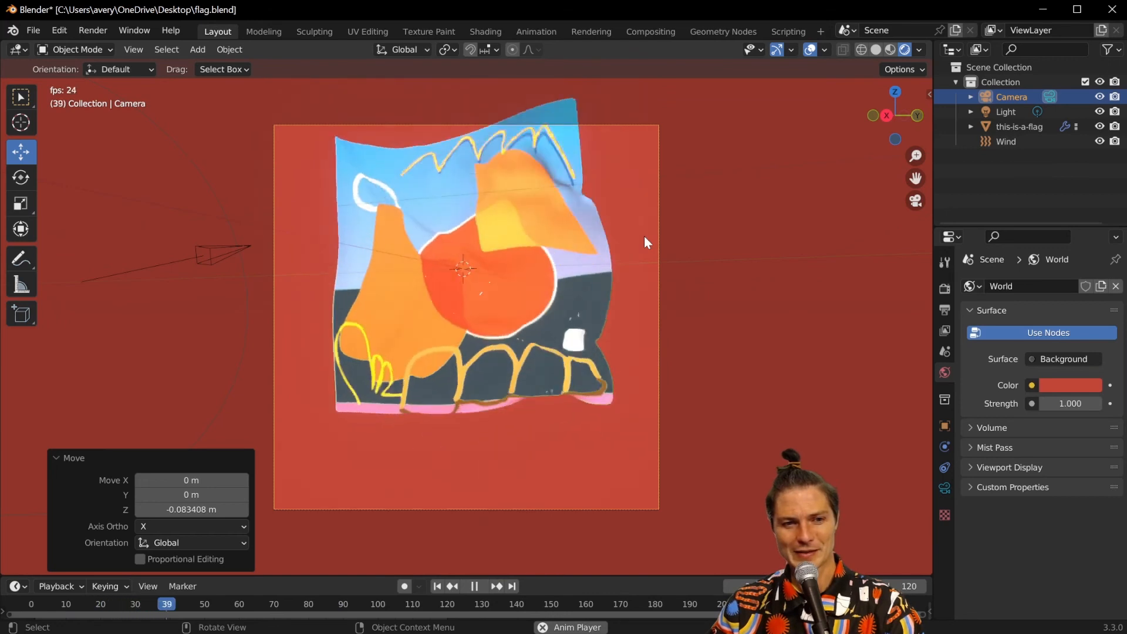
key(space)
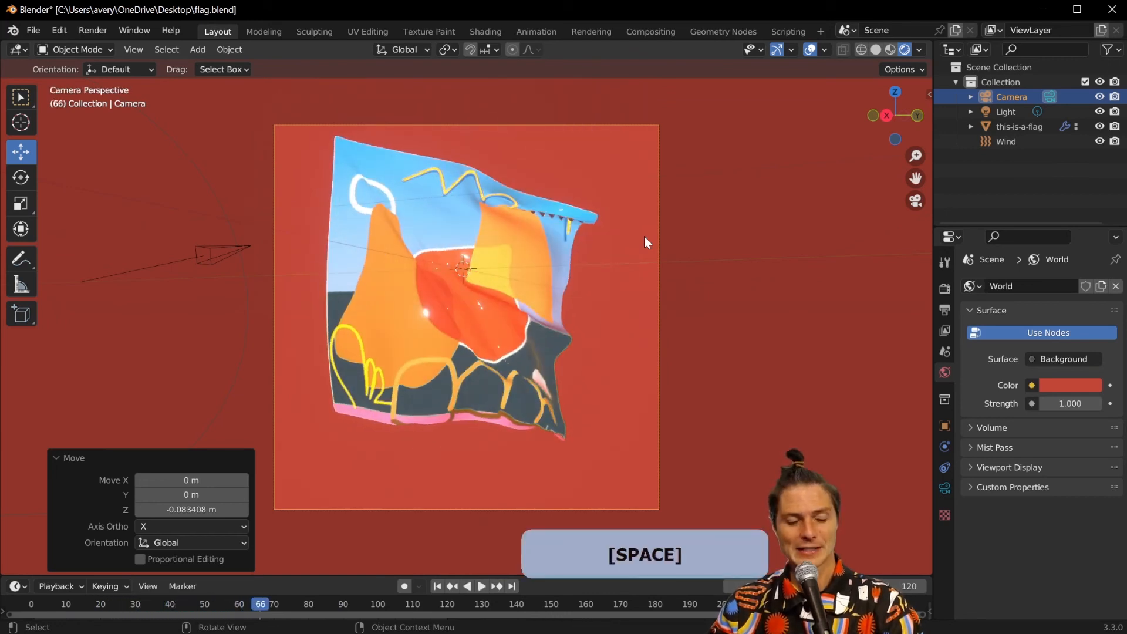
Save flag.blend and render the full flag animation
key(ctrl+s)
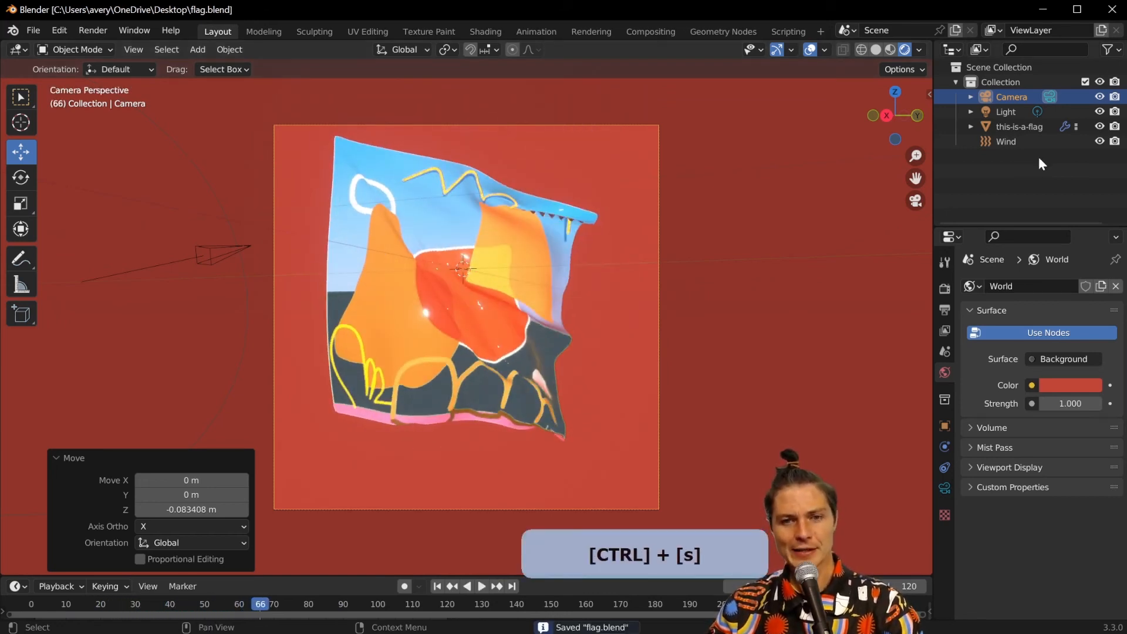
click(96, 29)
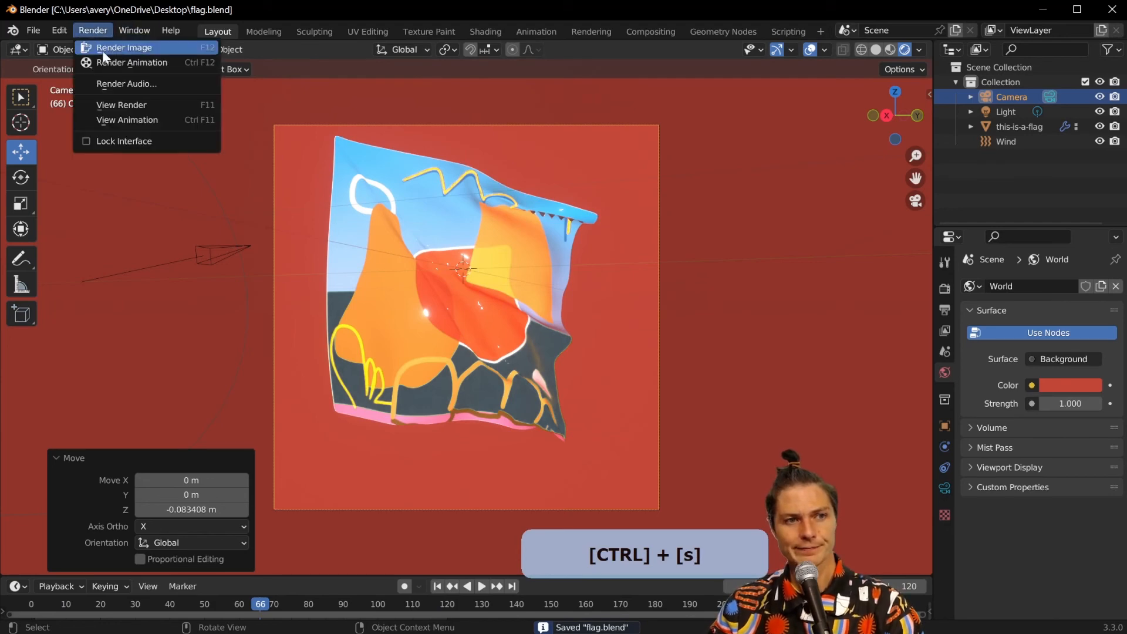
click(167, 65)
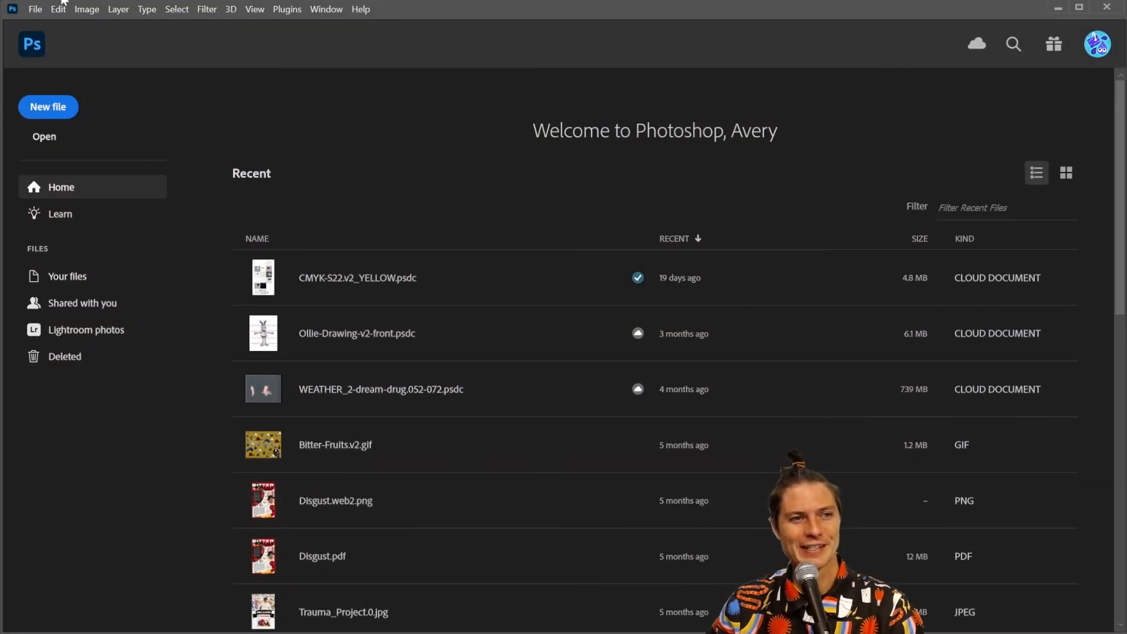
In Photoshop, open flag_0001 from the Desktop folder "flag jpgs" as an image sequence at 24 fps
click(36, 9)
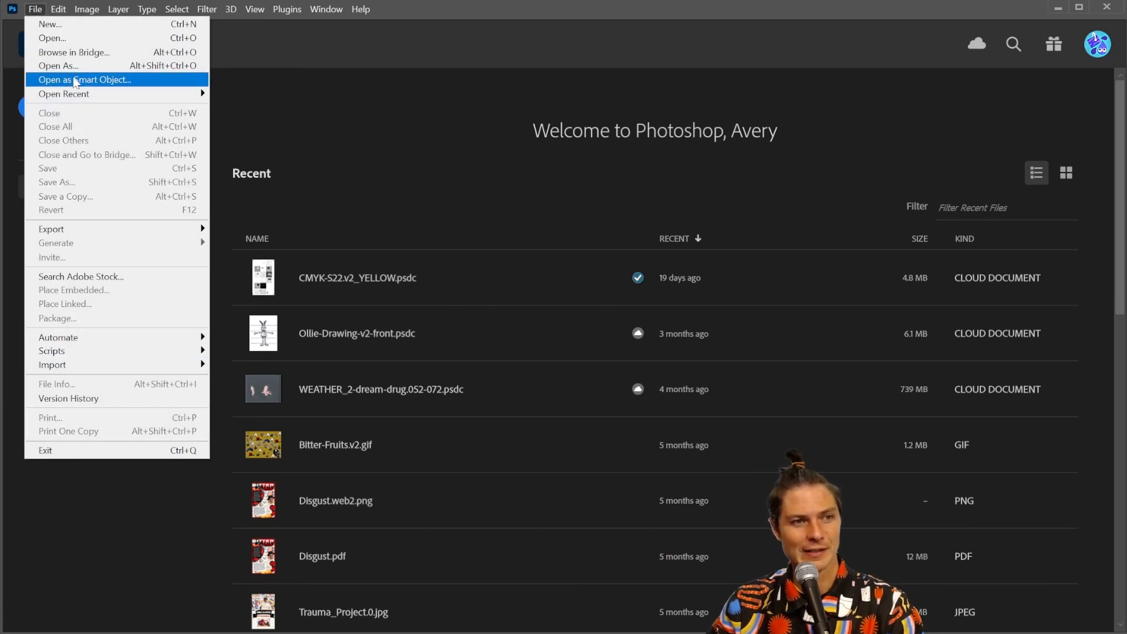
click(74, 38)
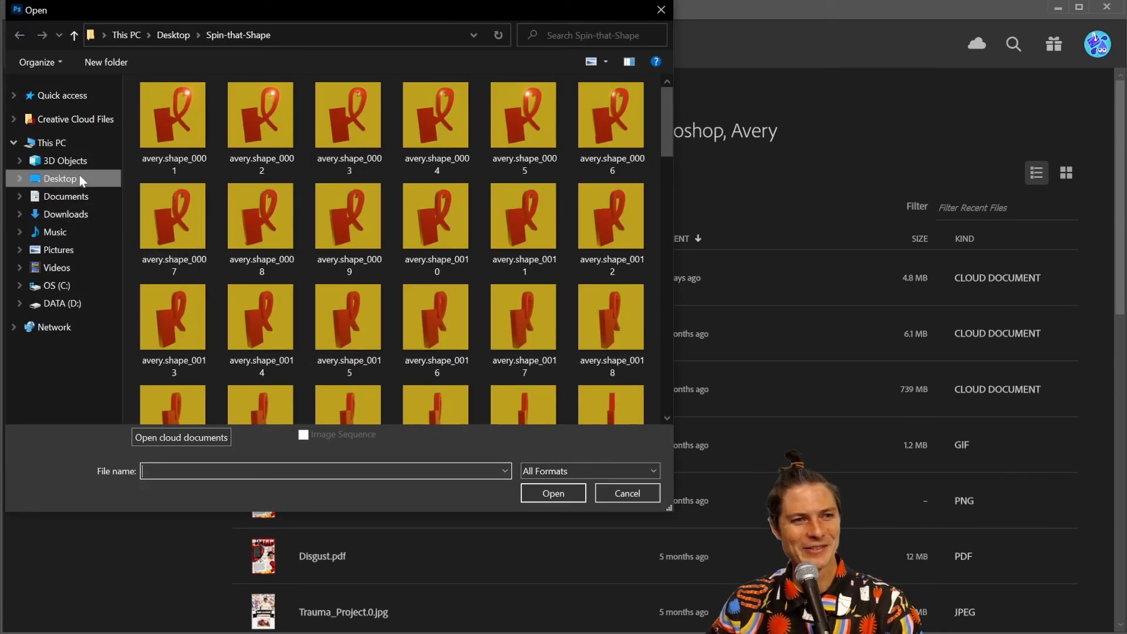
click(81, 181)
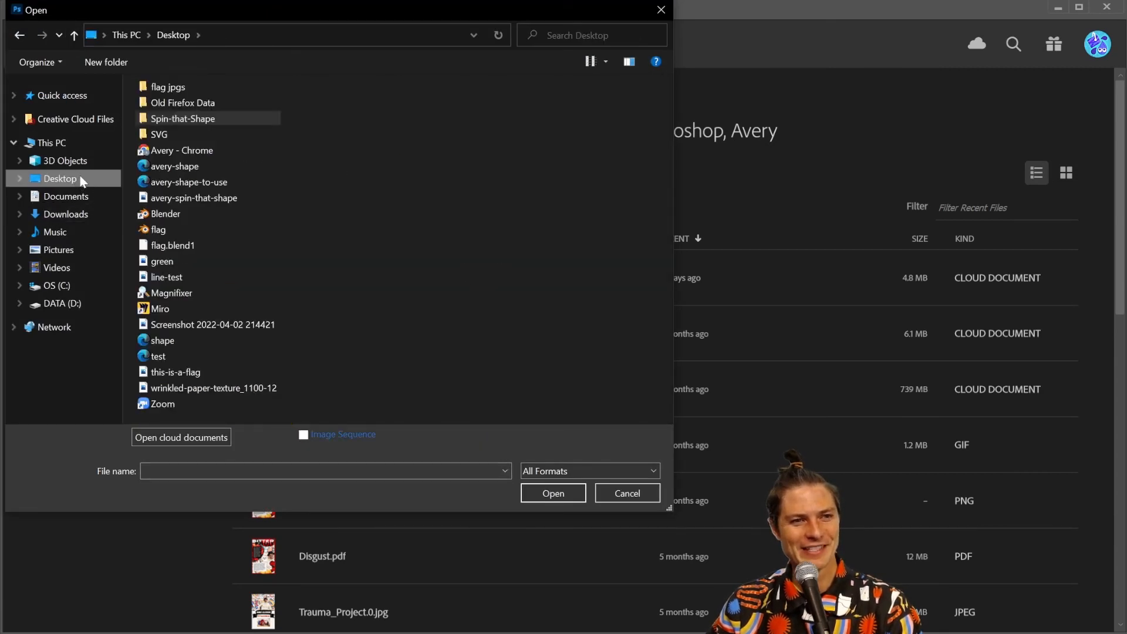
double_click(171, 87)
click(170, 115)
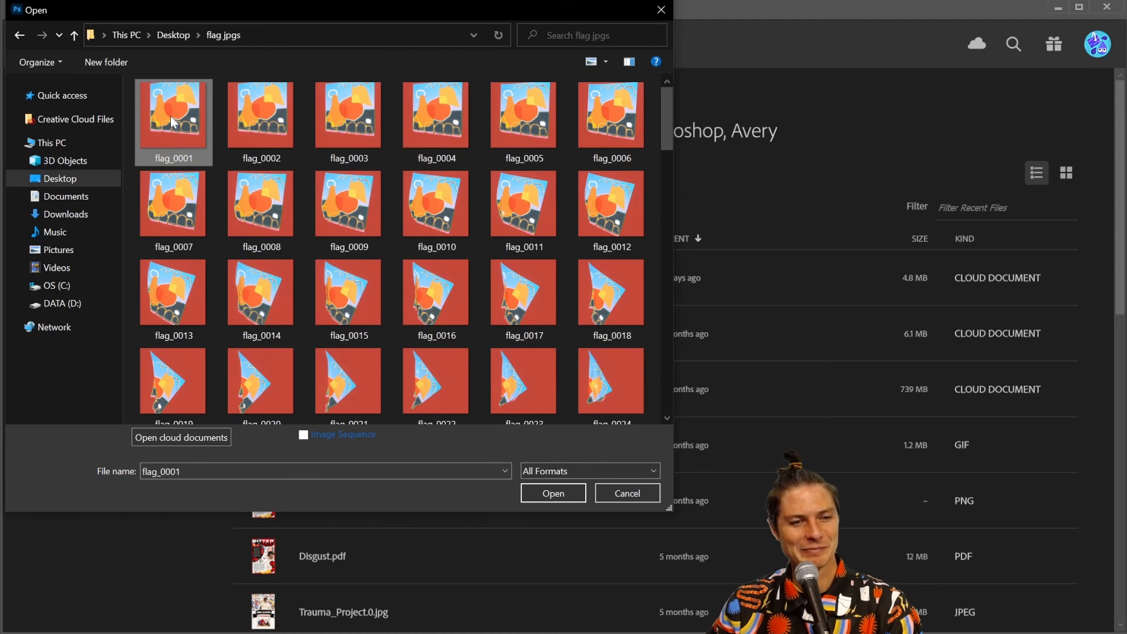
key(ctrl+a)
click(185, 124)
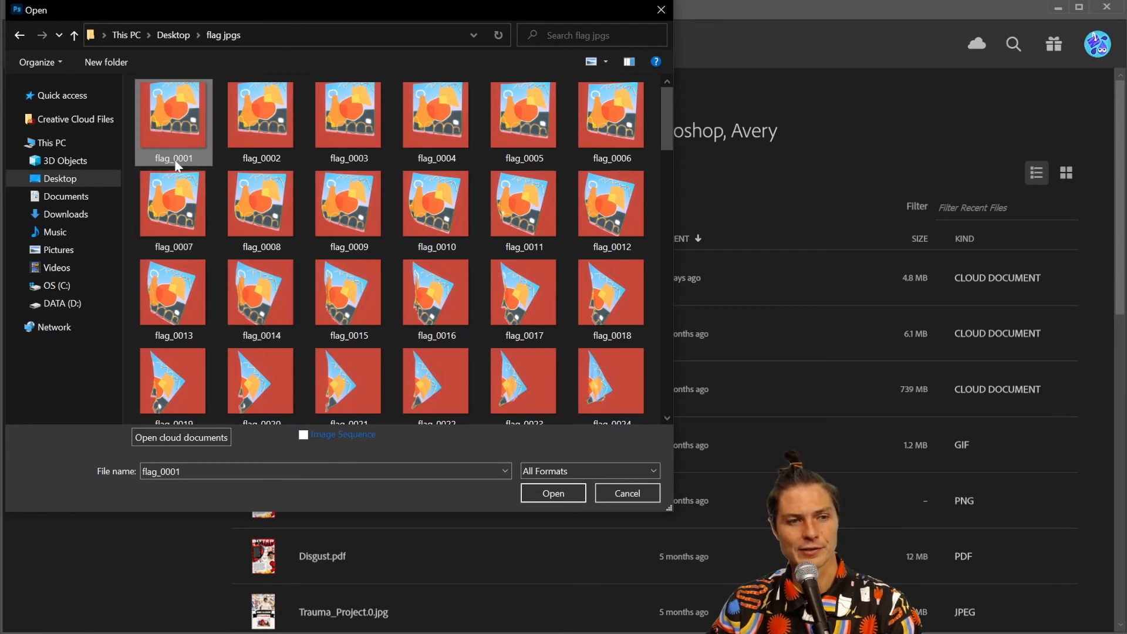
click(304, 435)
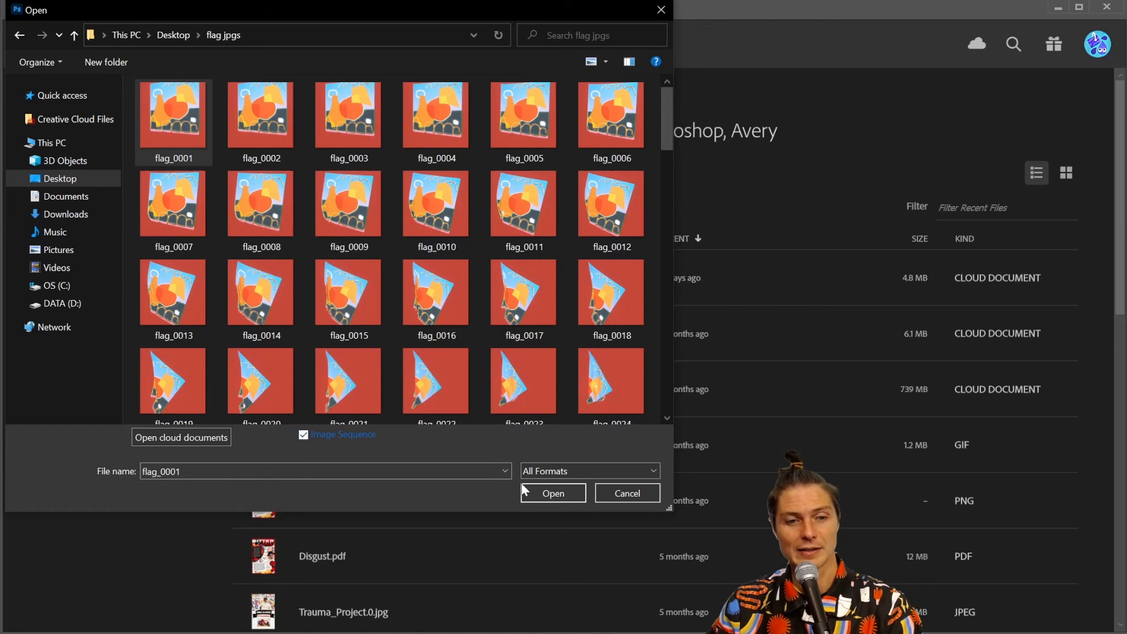
click(557, 495)
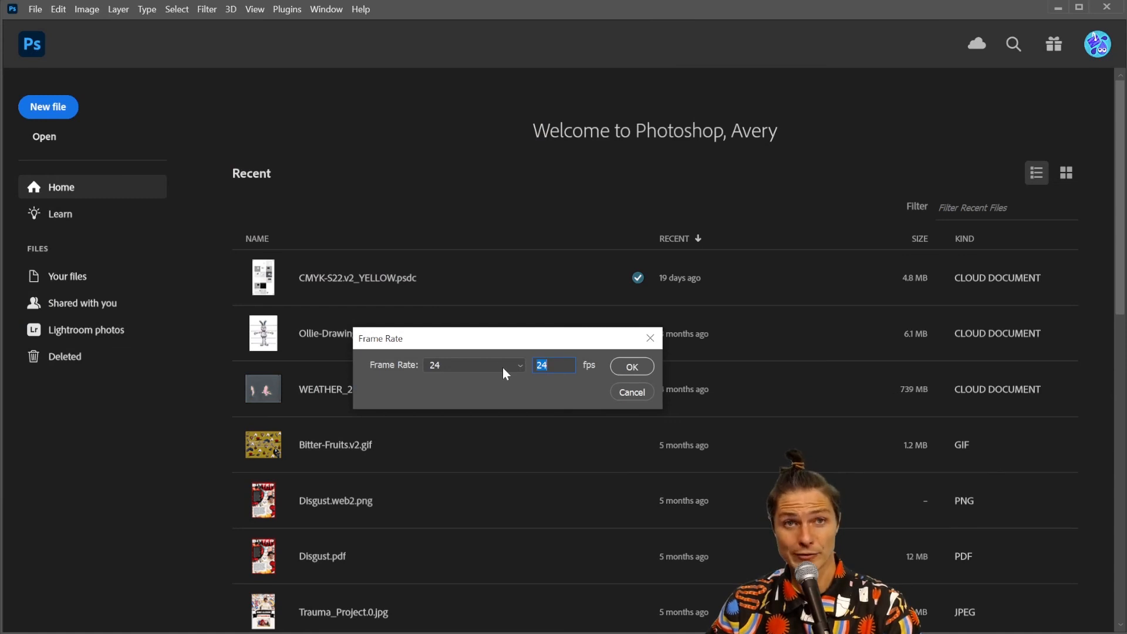
click(631, 367)
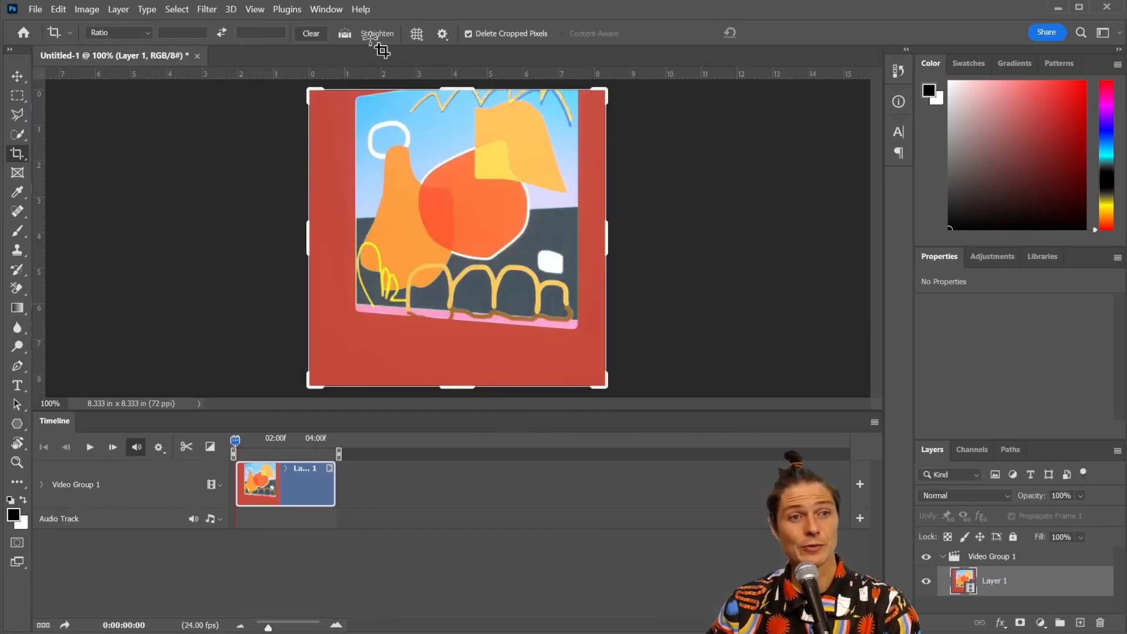
Dismiss the crop preview without cropping and play the imported flag sequence in the timeline
click(325, 10)
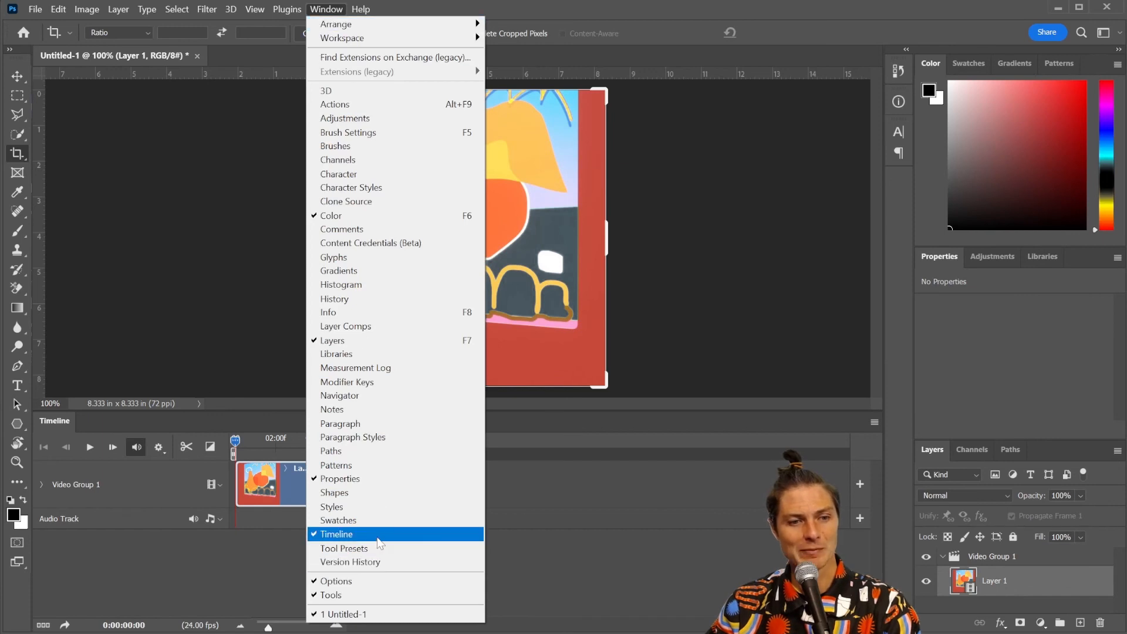
click(200, 367)
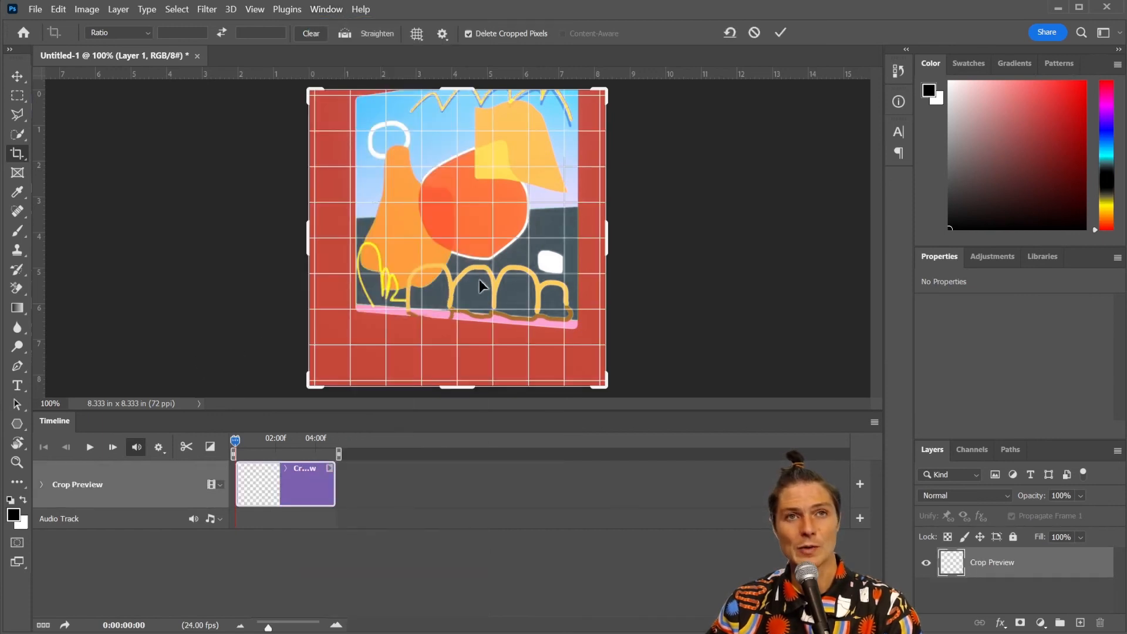
key(v)
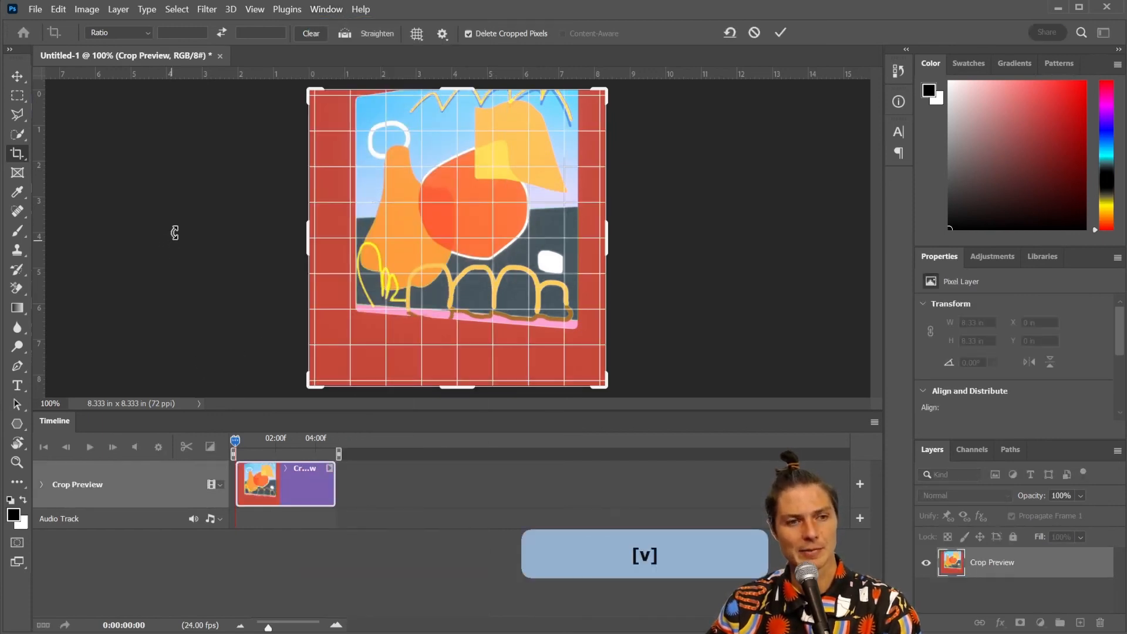
key(Escape)
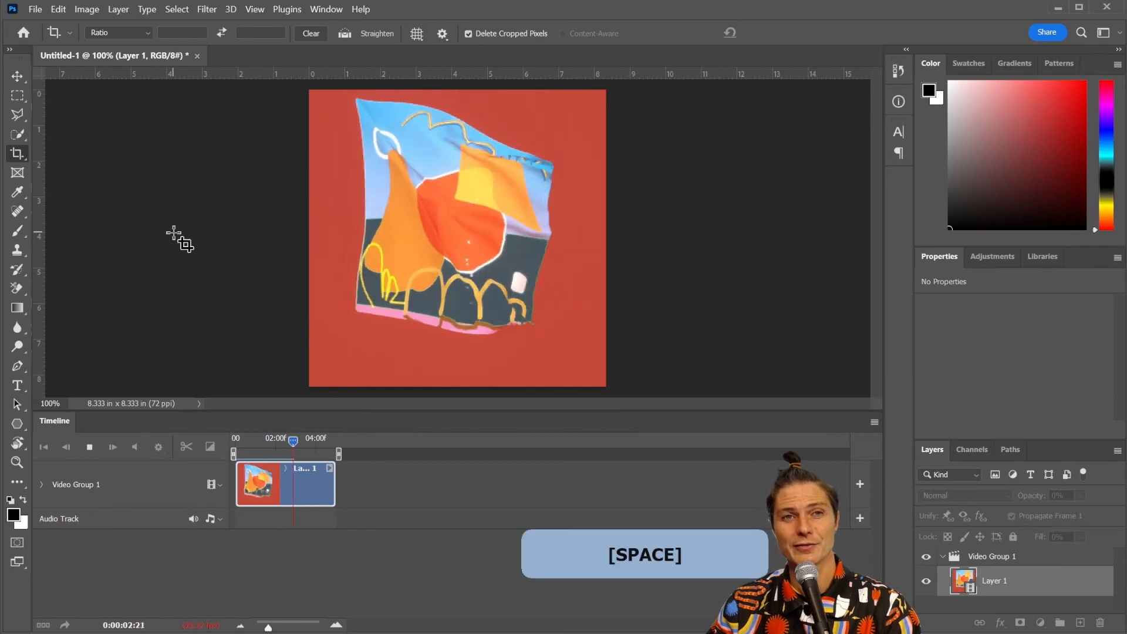
key(space)
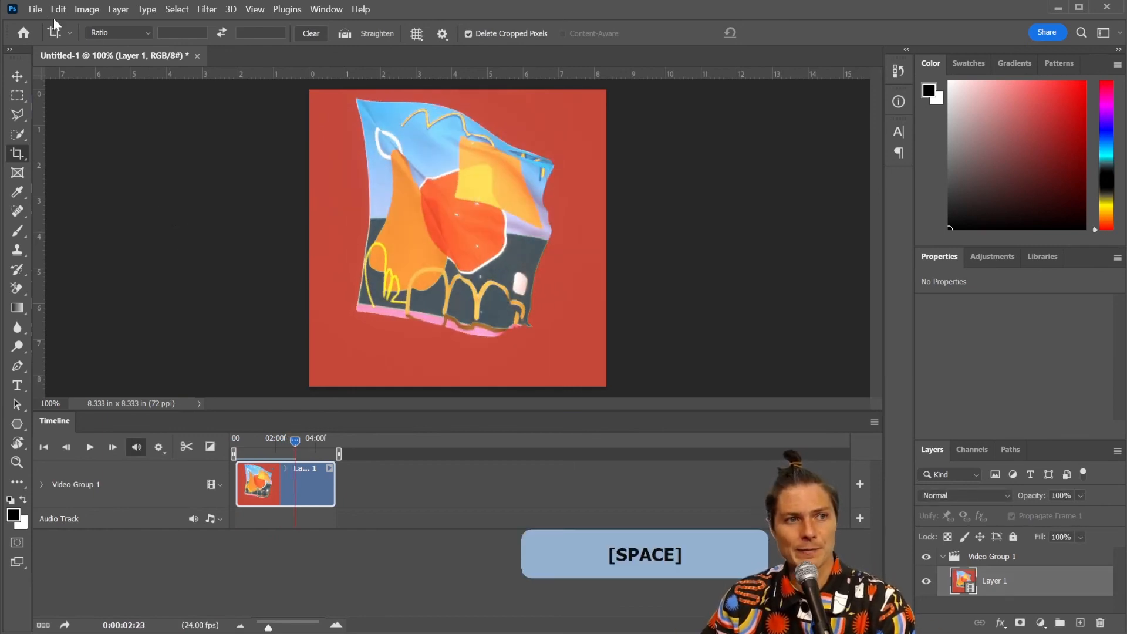
Export the flag animation with Save for Web (Legacy) as a GIF named flag.gif on the Desktop
click(37, 10)
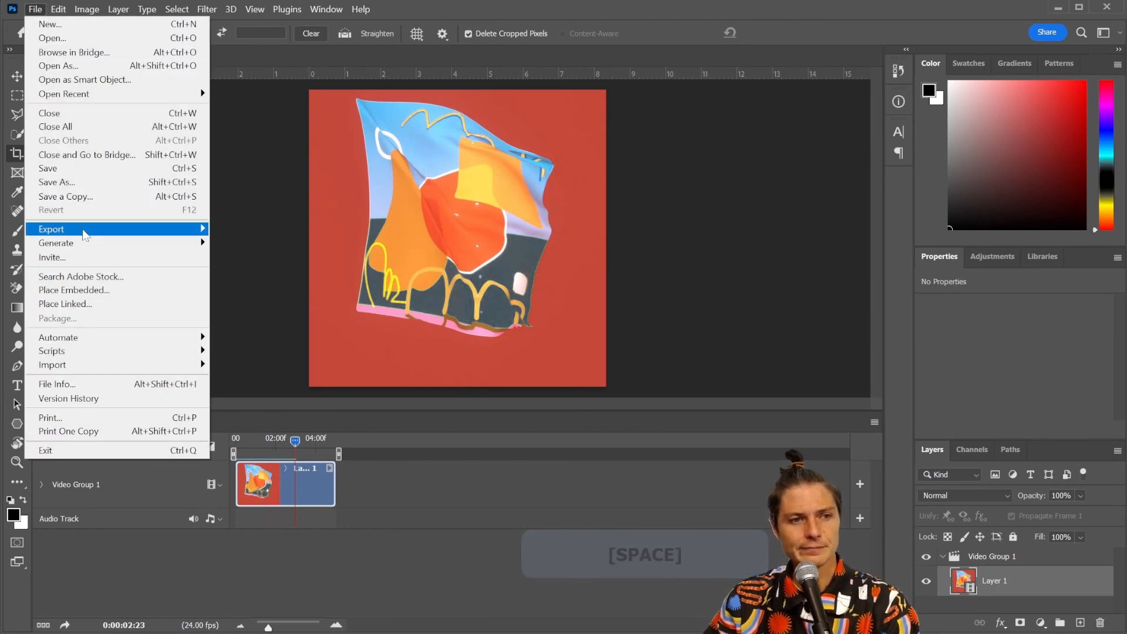
mouse_move(84, 235)
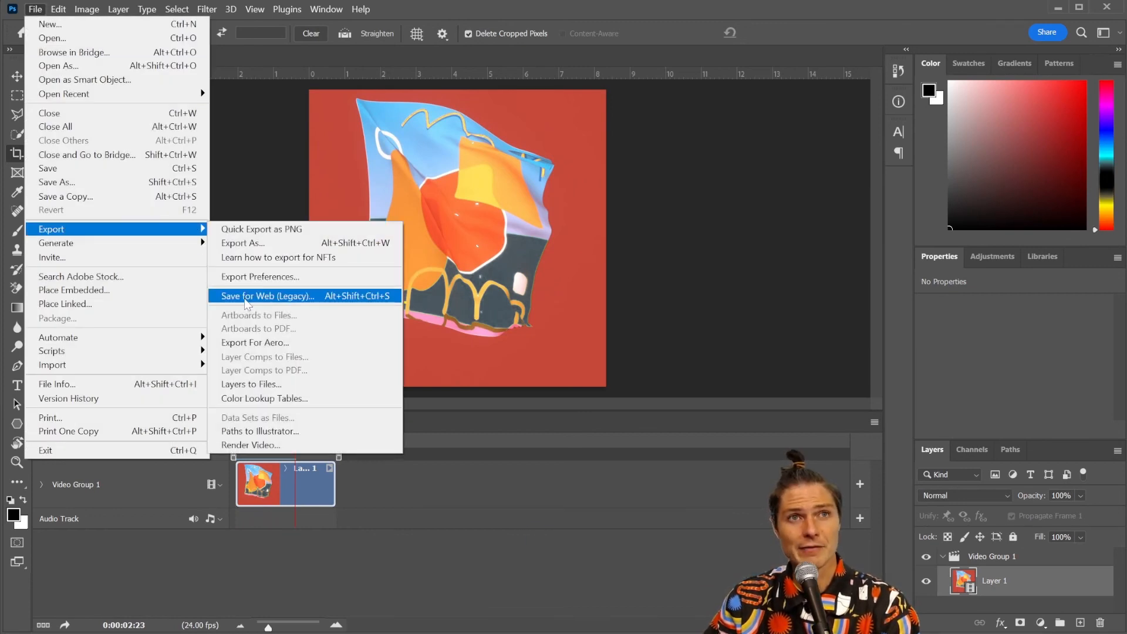
click(360, 300)
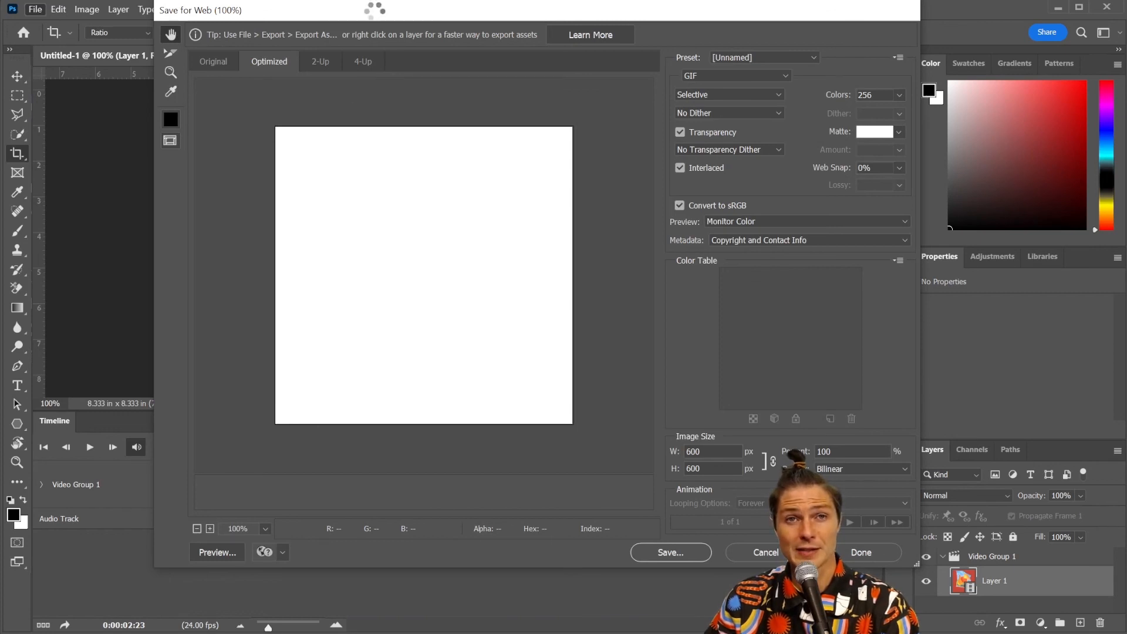
drag(375, 16, 377, 34)
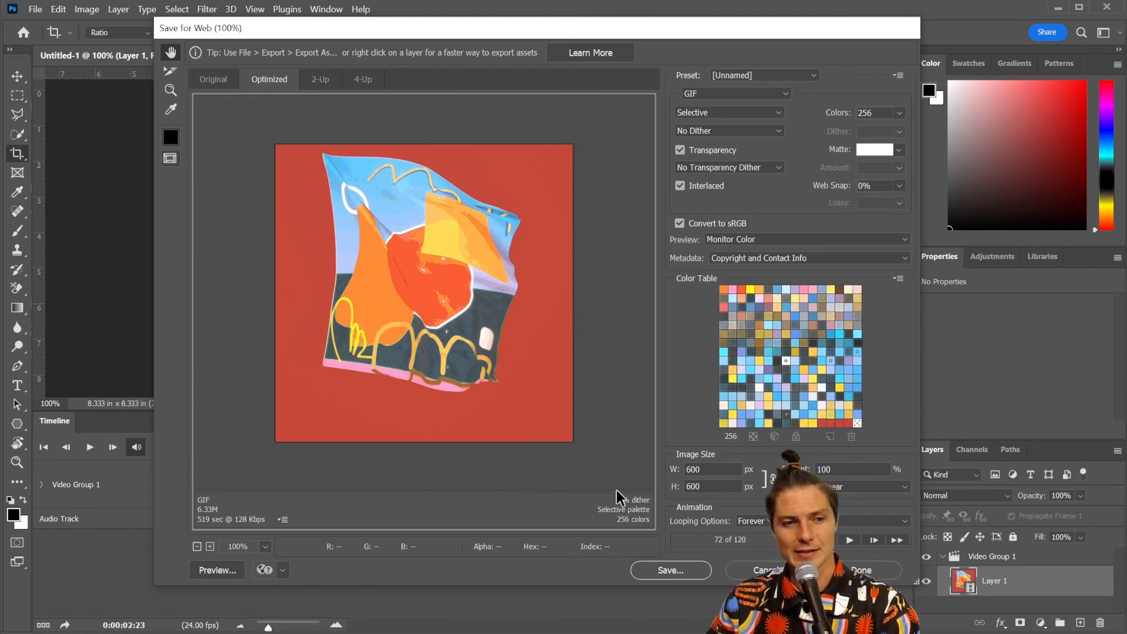
click(673, 576)
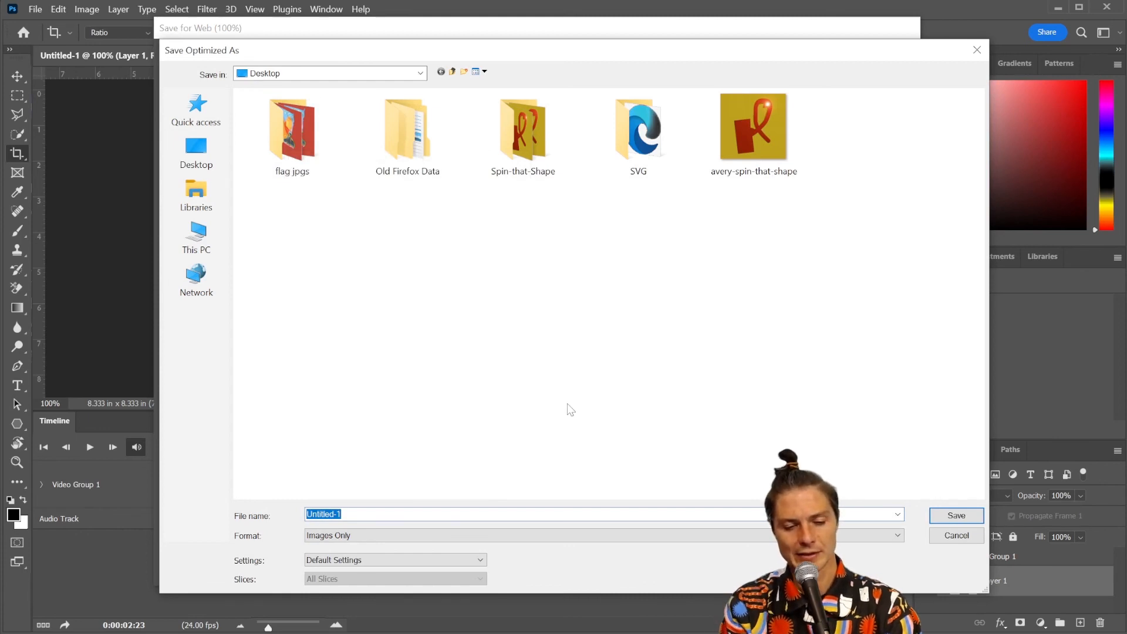
text(flag.gif)
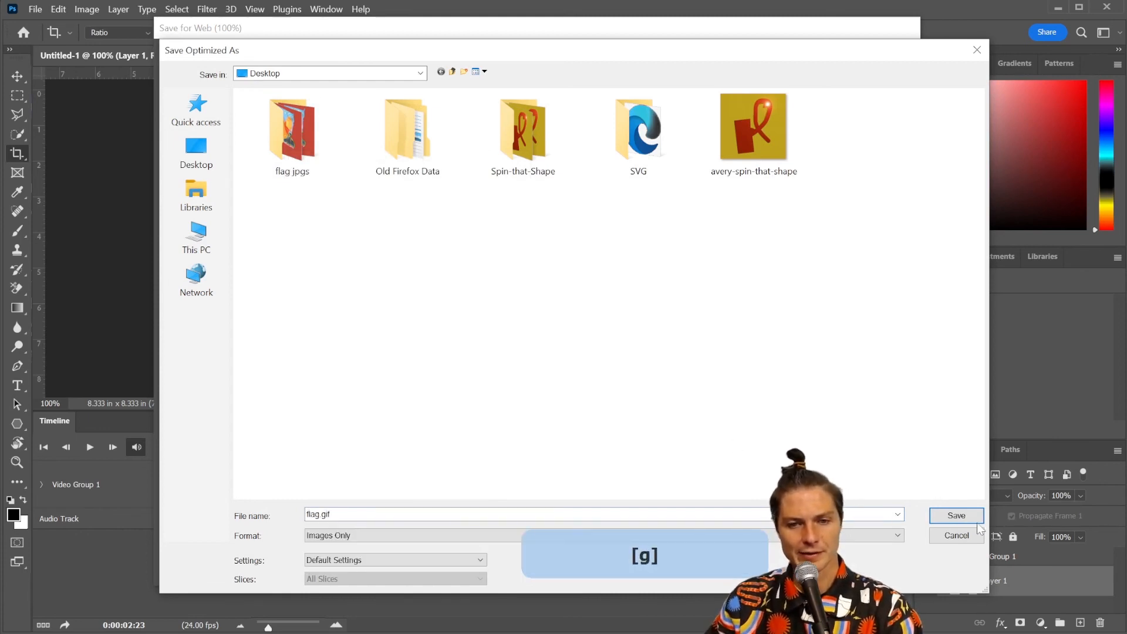
click(948, 514)
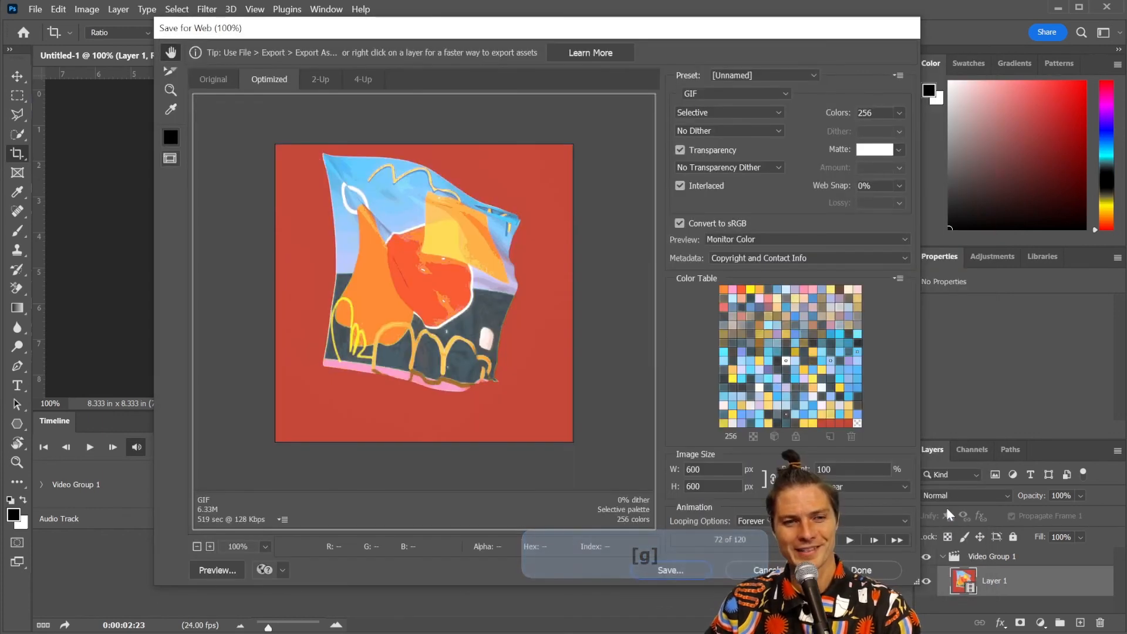